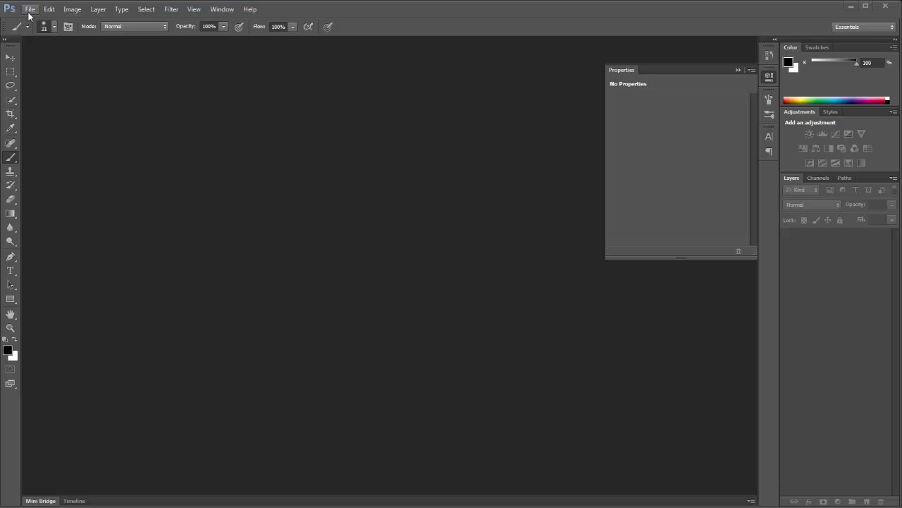
Create a new 450 × 250 pixel RGB document and fill its background with black.
left_click(28, 10)
left_click(36, 19)
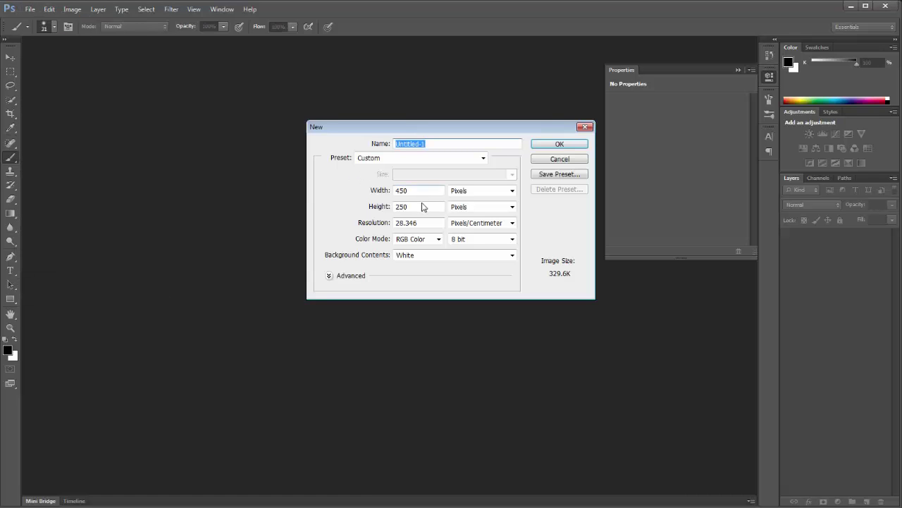
left_click(548, 145)
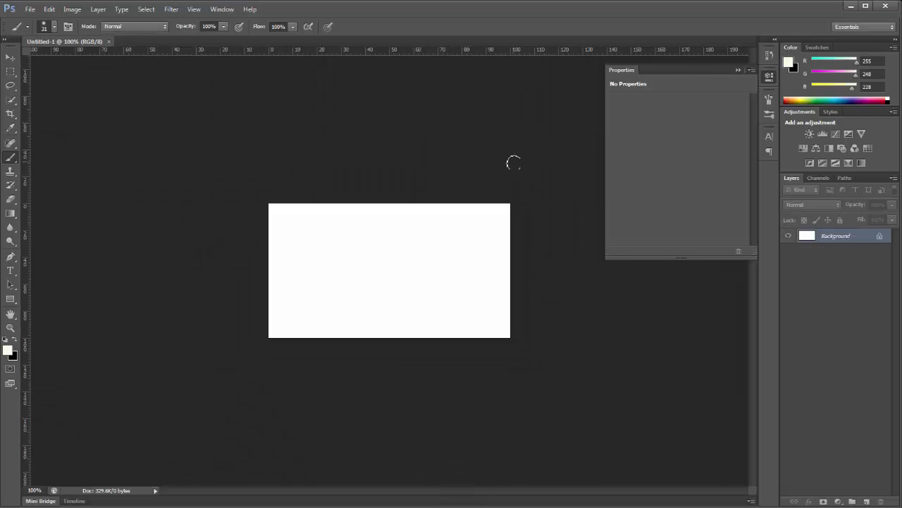
key("ctrl+BackSpace")
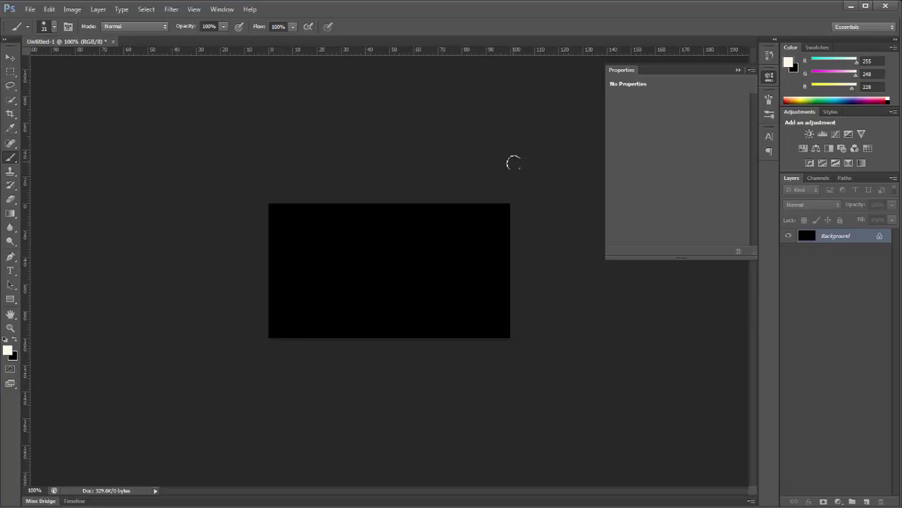
Open Eminem Render.png, copy the figure into the black document as a new layer, and close the source image.
left_click(9, 59)
left_click(29, 9)
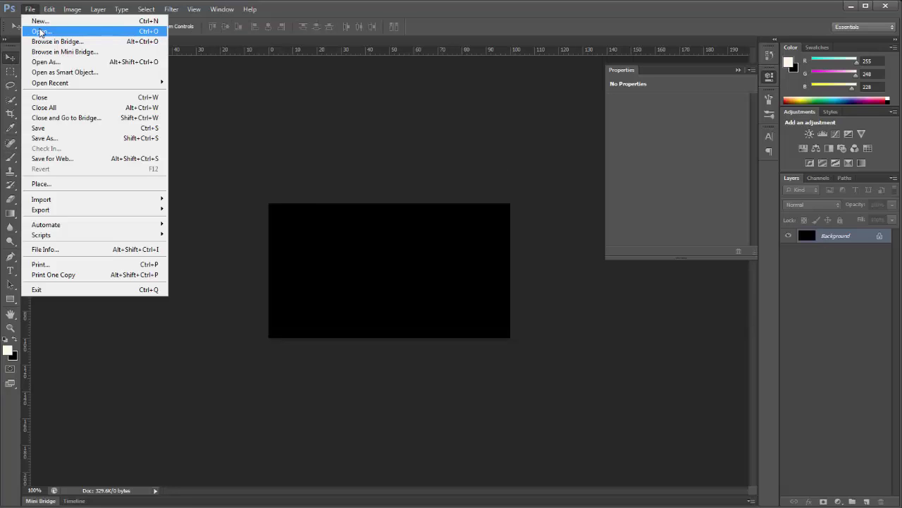
left_click(41, 33)
double_click(453, 162)
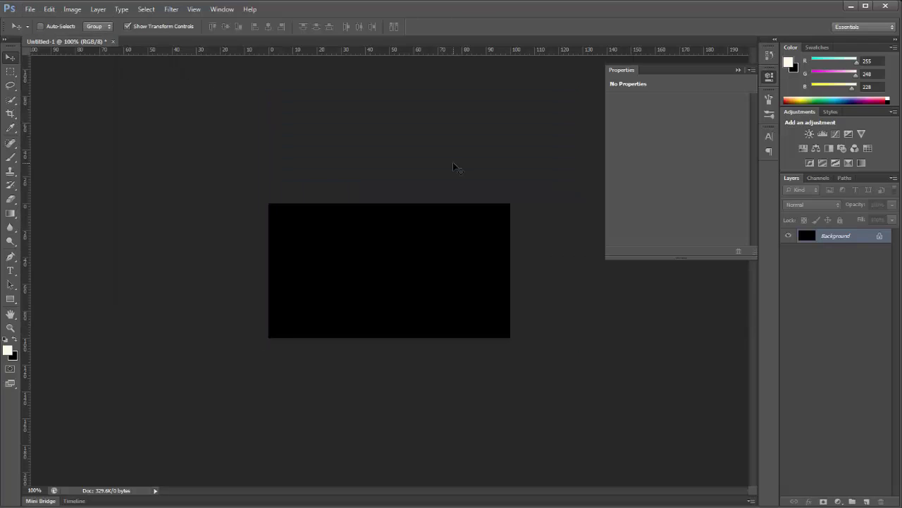
left_click_drag(220, 42, 345, 90)
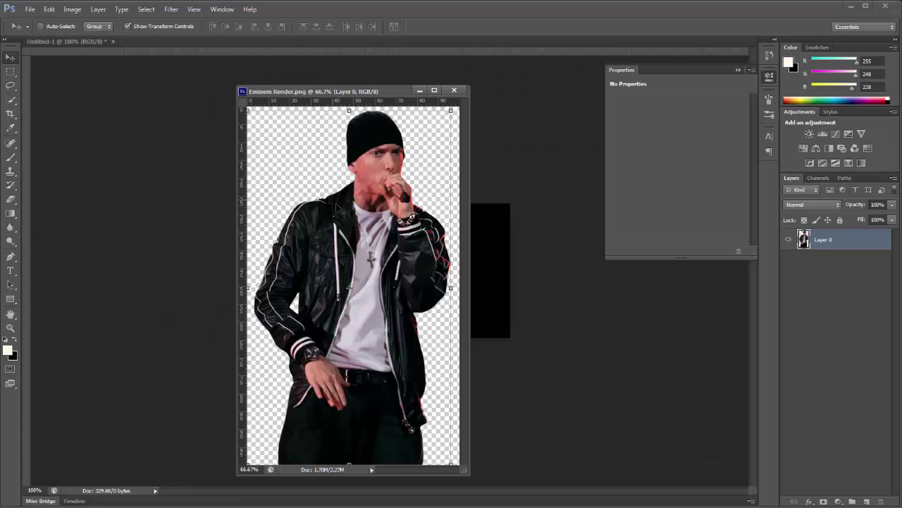
left_click_drag(222, 210, 350, 220)
left_click(454, 90)
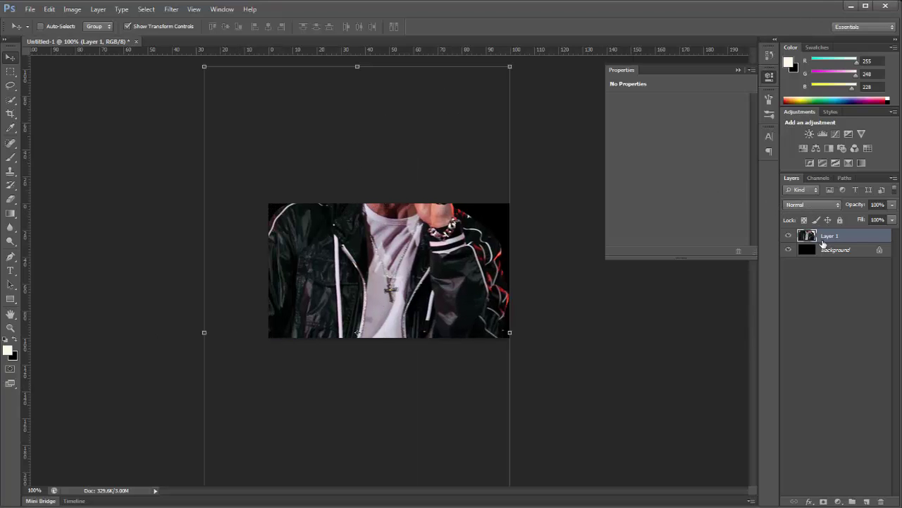
Duplicate the render layer with the original hidden, and scale the copy to about 35% with its head at the canvas's upper edge.
key("ctrl+j")
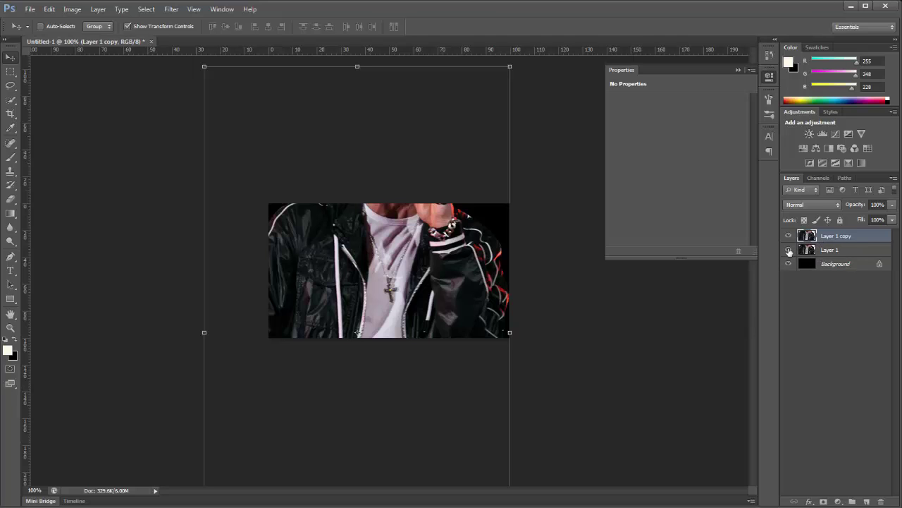
left_click(204, 67)
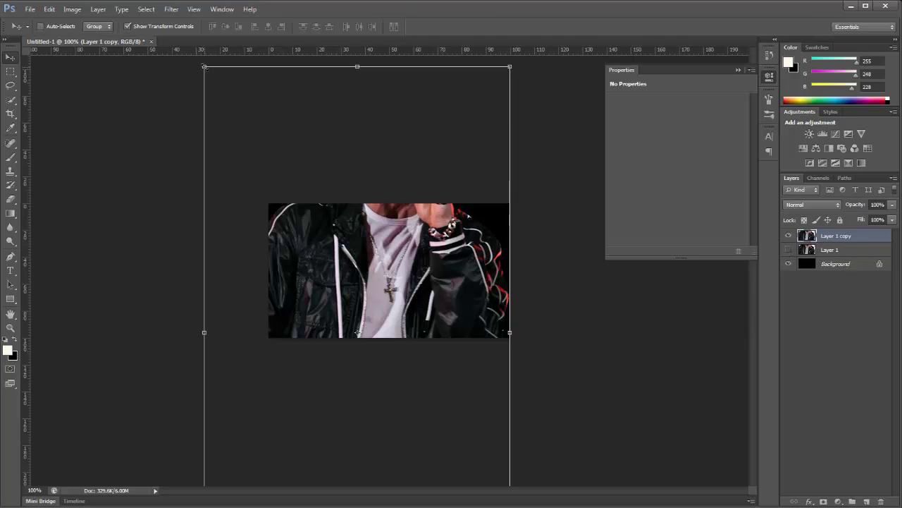
left_click_drag(204, 67, 338, 393)
left_click_drag(426, 428, 360, 245)
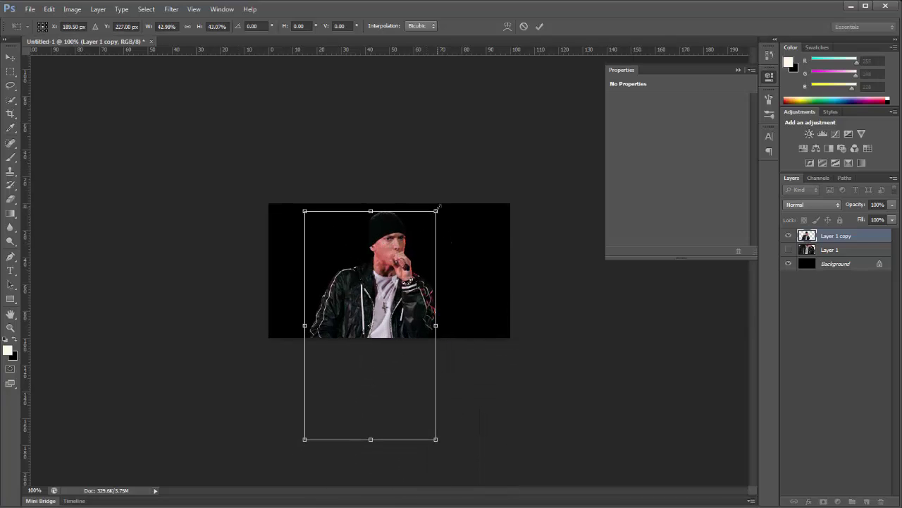
left_click_drag(432, 221, 438, 174)
left_click_drag(374, 299, 373, 284)
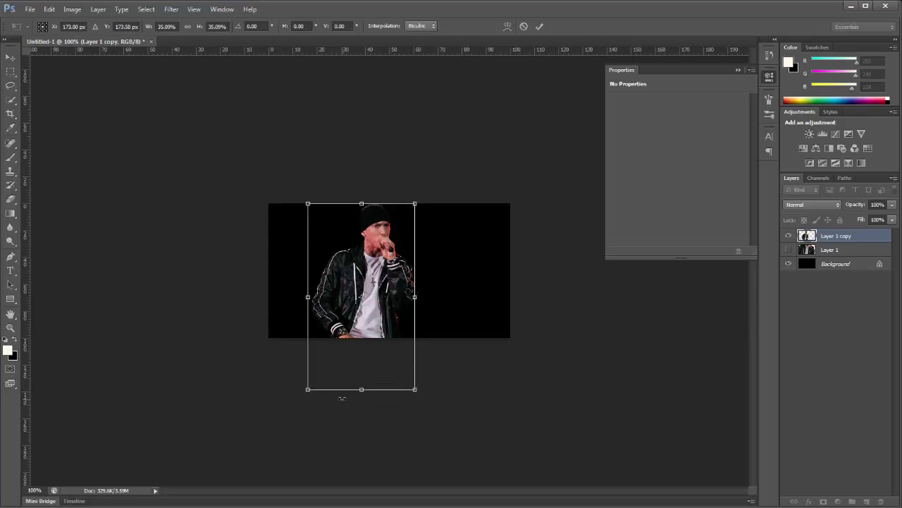
left_click(11, 57)
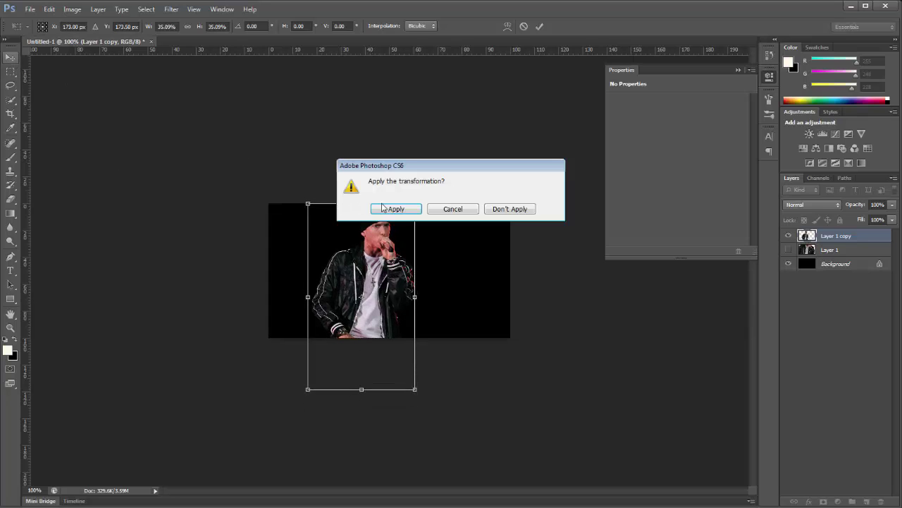
left_click(399, 209)
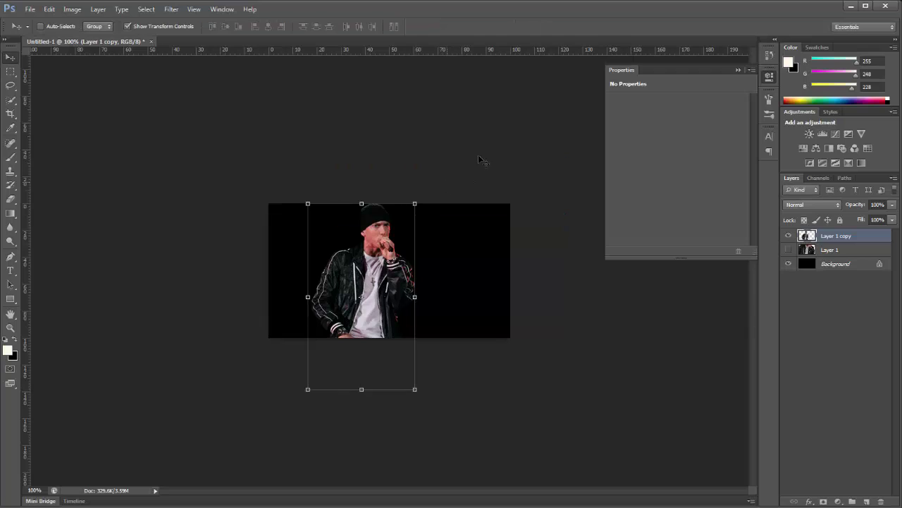
left_click(150, 26)
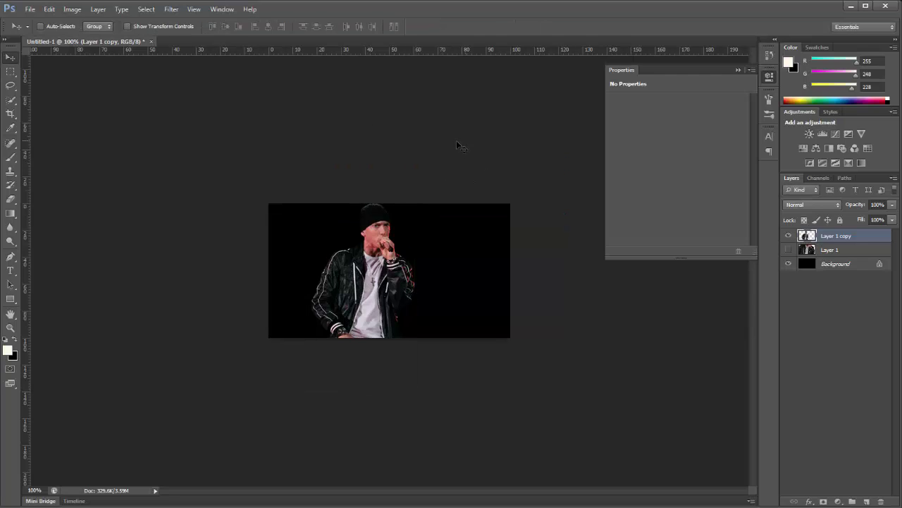
Open the 69598 landscape image, copy it into the composition as a new layer, and close the source image.
left_click(31, 9)
left_click(42, 29)
double_click(352, 167)
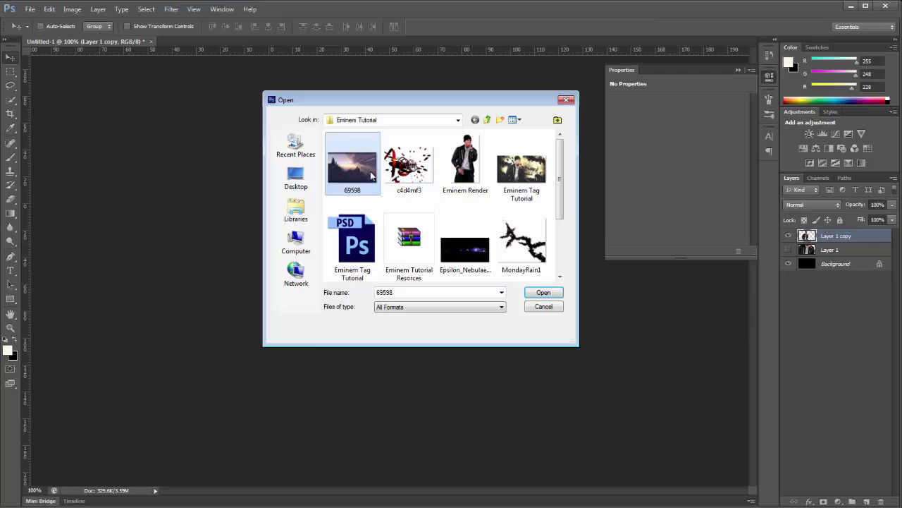
left_click_drag(231, 42, 387, 94)
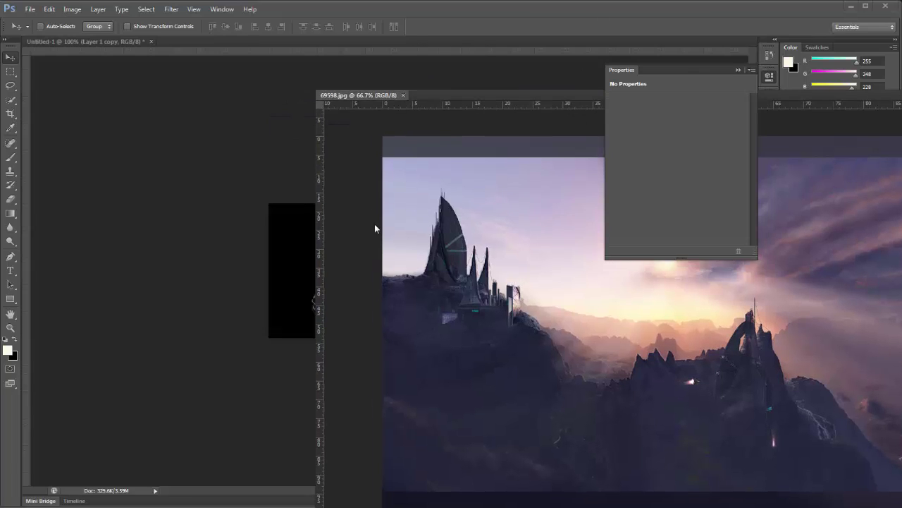
left_click_drag(377, 226, 300, 229)
left_click(738, 70)
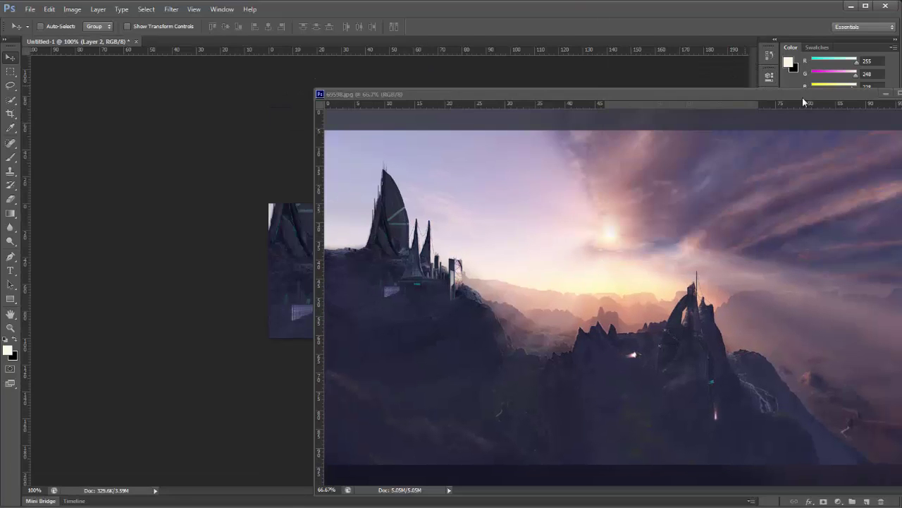
left_click_drag(816, 91, 540, 103)
left_click(653, 106)
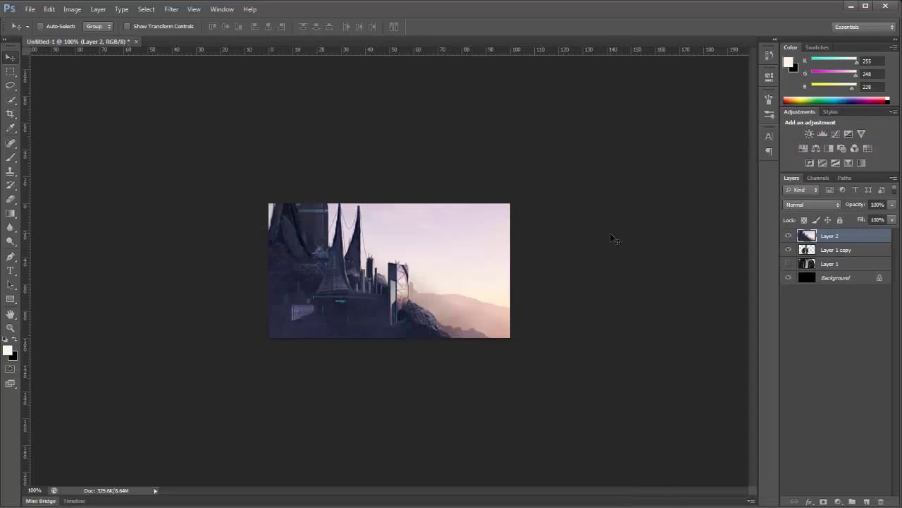
Place the landscape layer directly above the Background and shift it so the dark mountains fill the canvas behind the figure.
left_click_drag(612, 316, 506, 284)
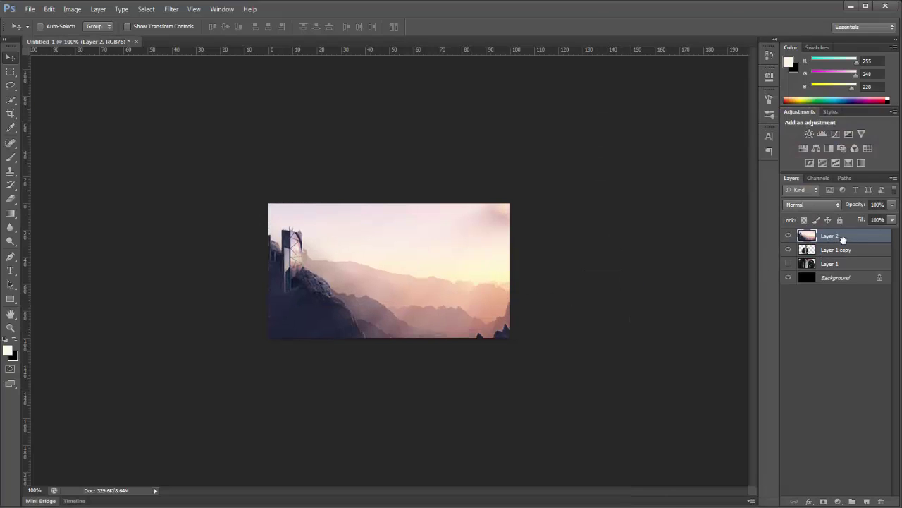
left_click_drag(843, 240, 846, 273)
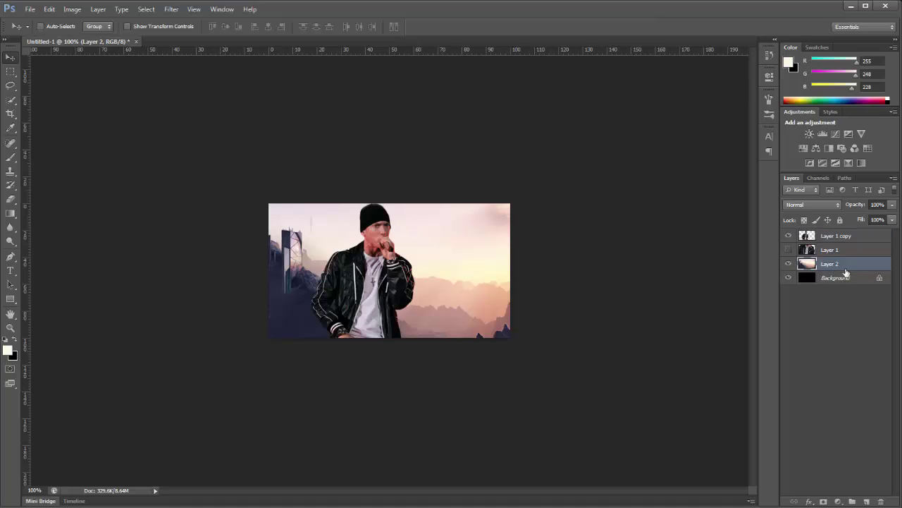
left_click_drag(594, 315, 566, 251)
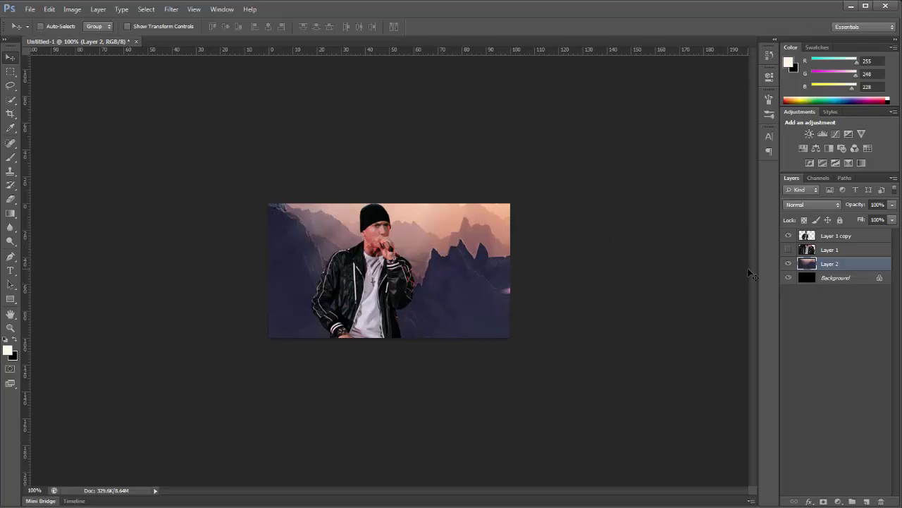
Open the outer-space nebulae JPG, copy it into the composition above the landscape layer, and close the source image.
left_click(30, 10)
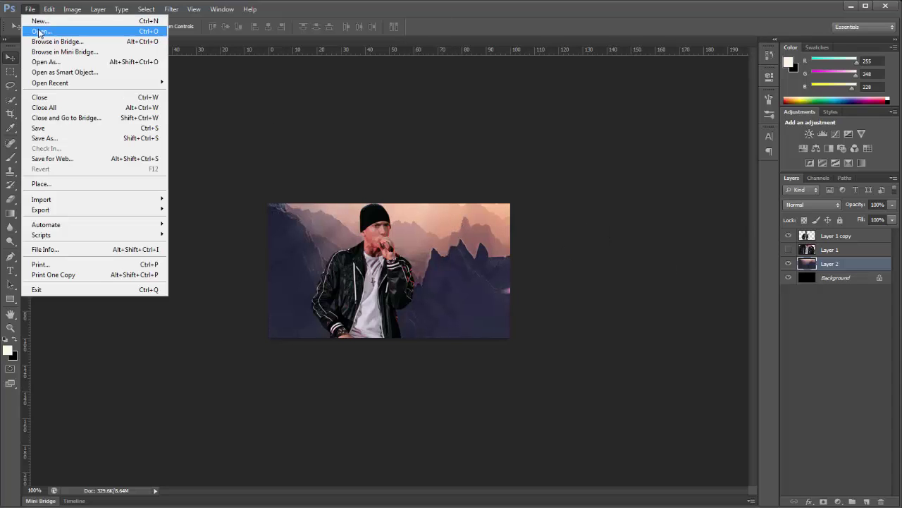
left_click(41, 31)
left_click(396, 168)
scroll(395, 183, "down", 2)
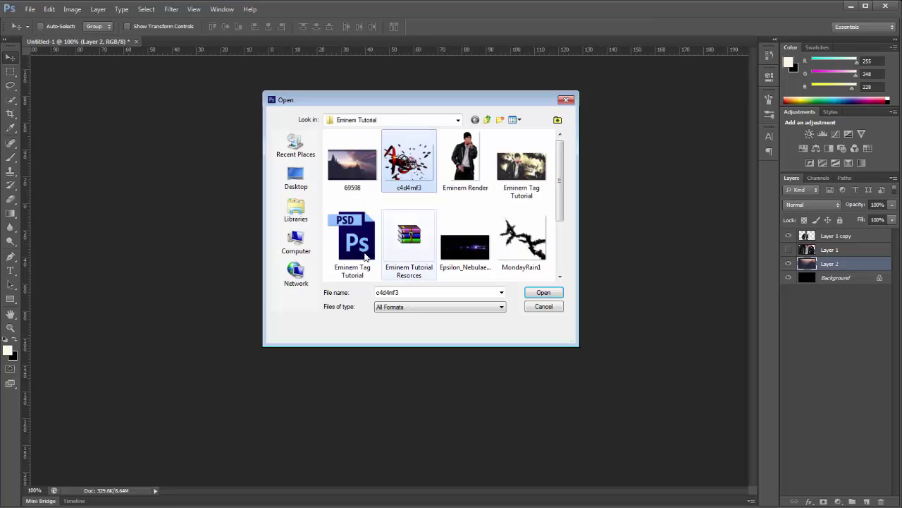
double_click(352, 247)
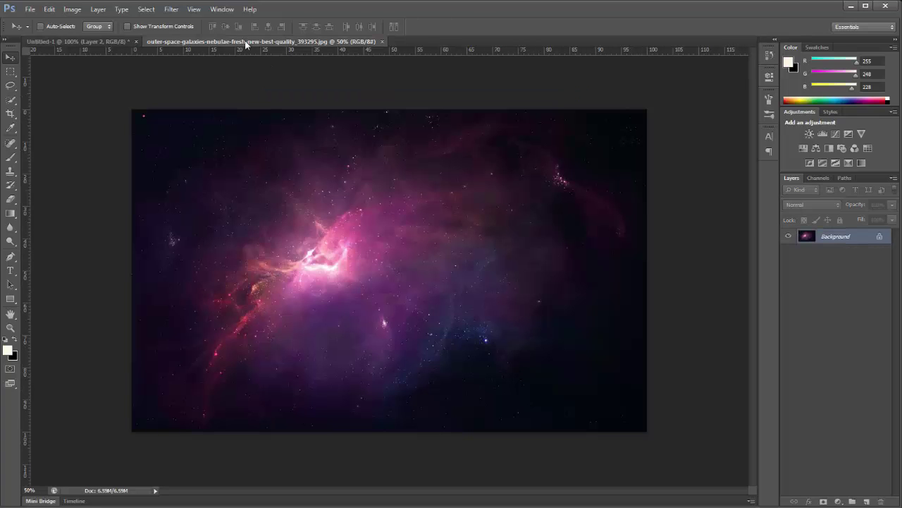
left_click_drag(246, 44, 446, 99)
left_click_drag(470, 250, 321, 225)
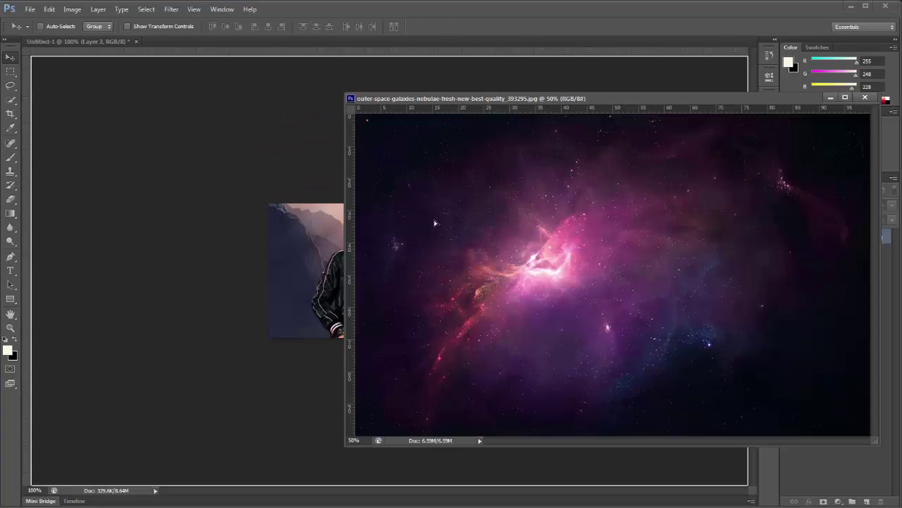
left_click_drag(435, 224, 317, 233)
left_click(865, 97)
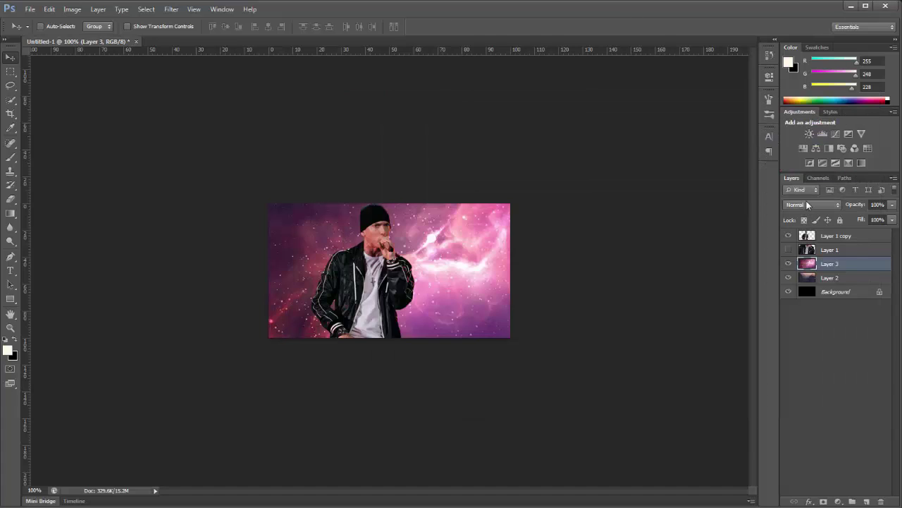
Set the nebula layer's blend mode to Lighten and shift it so the bright streak sits beside the figure's head.
left_click(809, 205)
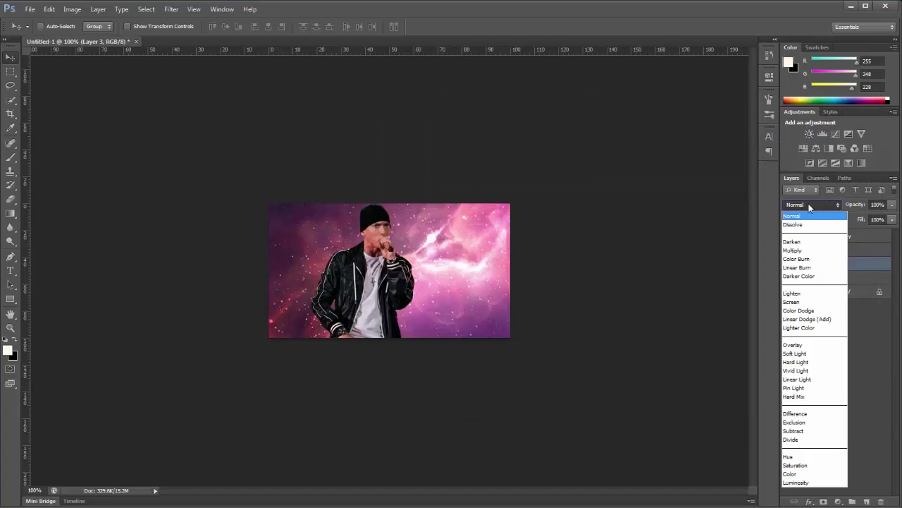
left_click(803, 293)
left_click_drag(606, 322, 573, 301)
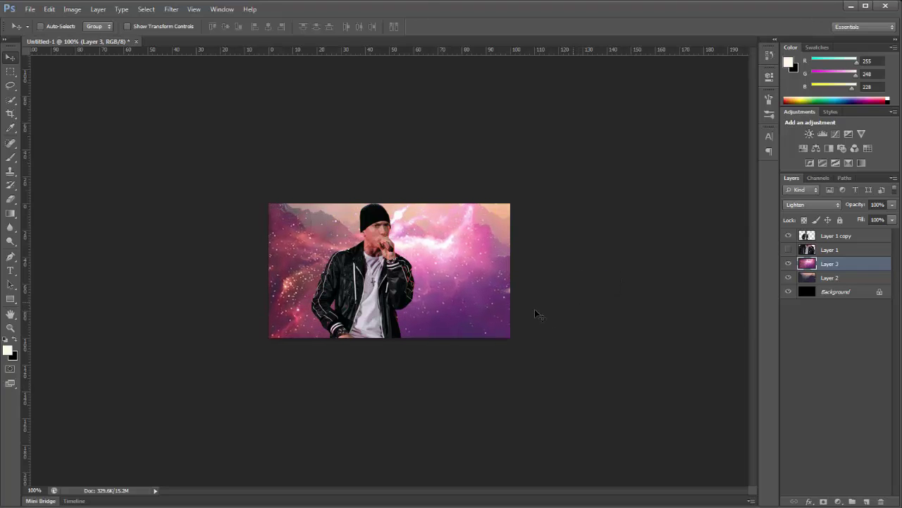
Open MondayRain1.png, copy the black branch render into the composition above the nebula layer, and close the source image.
left_click(30, 9)
left_click(41, 31)
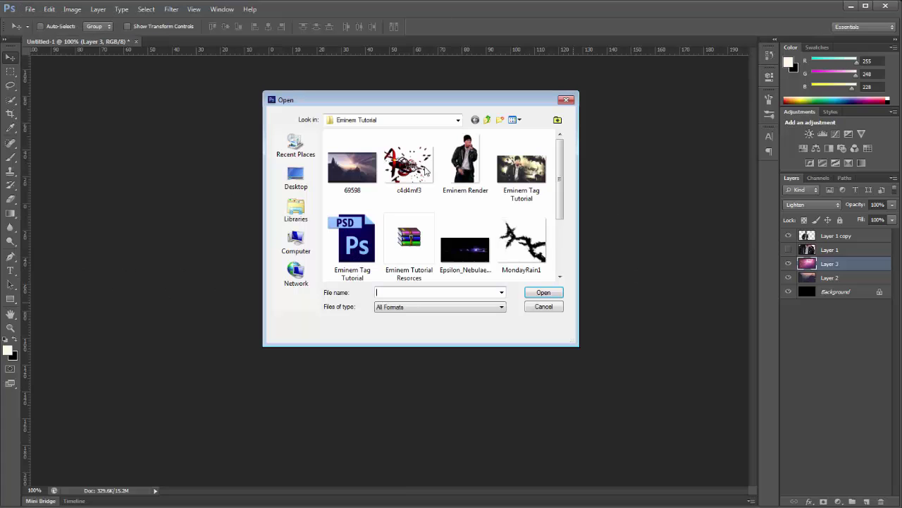
double_click(525, 252)
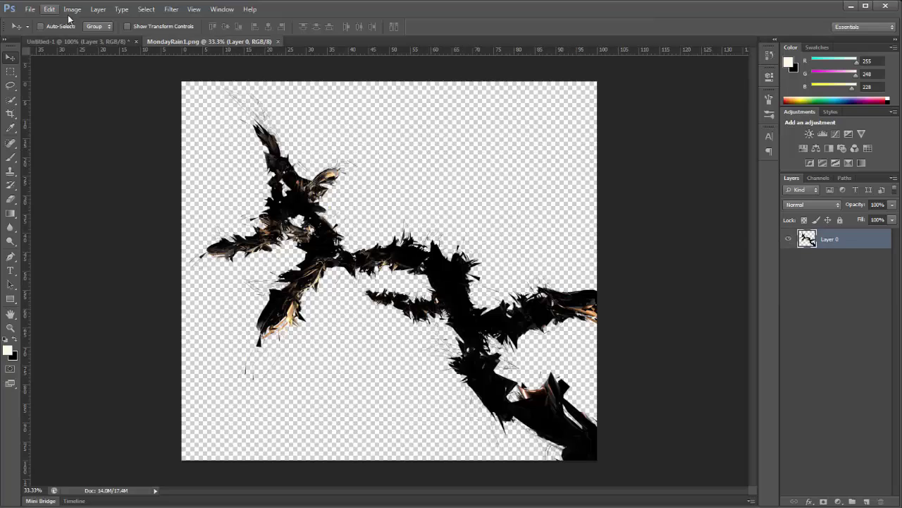
left_click_drag(190, 41, 363, 64)
left_click_drag(463, 248, 287, 257)
left_click(727, 62)
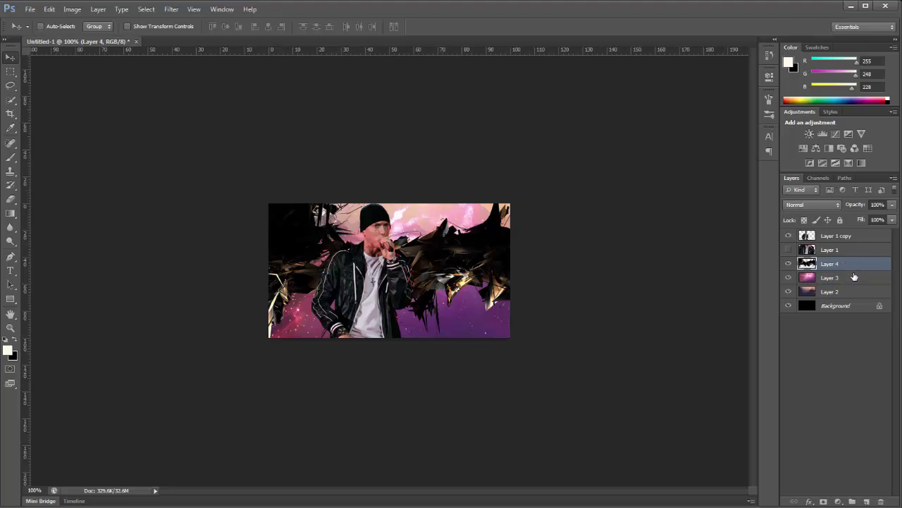
Duplicate the branch render layer with the original hidden, and scale the copy to about 40% behind the figure.
key("ctrl+j")
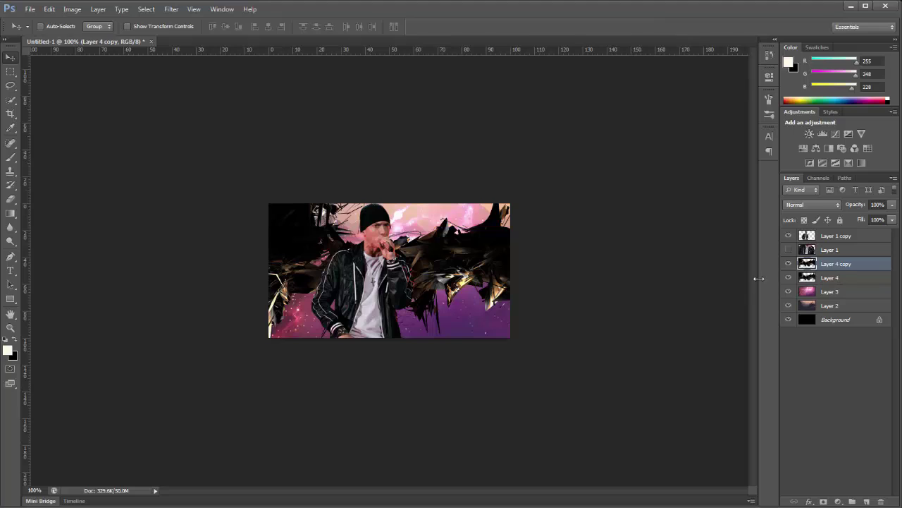
left_click(787, 278)
left_click(158, 27)
left_click_drag(187, 142, 544, 243)
left_click_drag(183, 116, 130, 145)
left_click_drag(83, 63, 364, 279)
left_click_drag(461, 345, 114, 62)
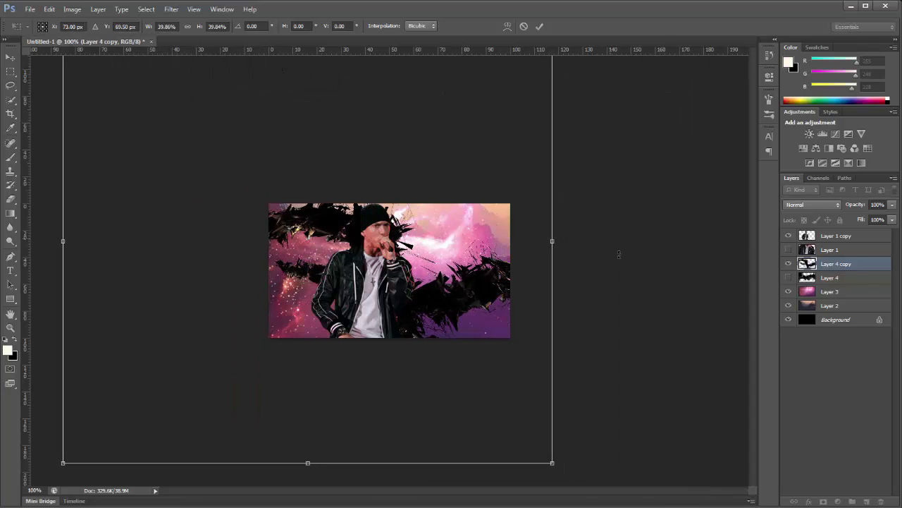
Rotate the branch render copy to about 14.6°, scale it to about 36% behind the figure, and apply the transformation.
left_click_drag(619, 255, 594, 329)
left_click_drag(501, 326, 492, 314)
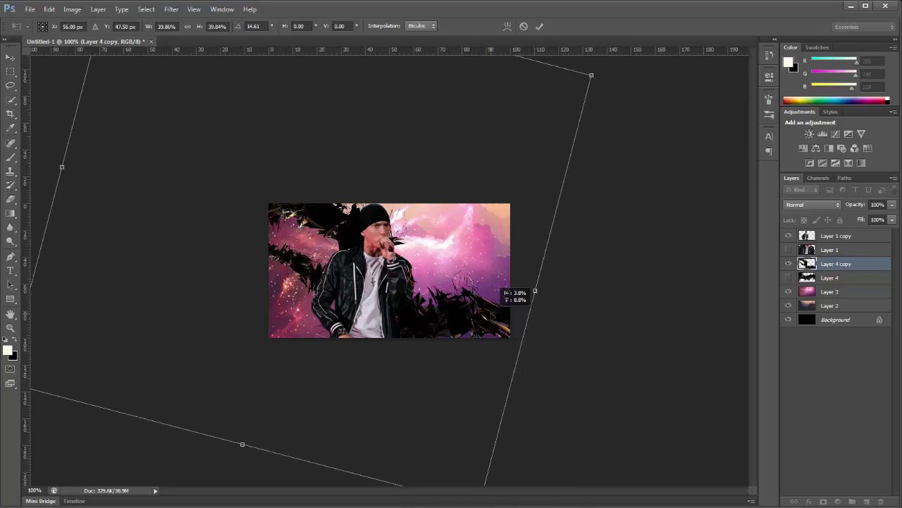
left_click_drag(535, 291, 544, 297)
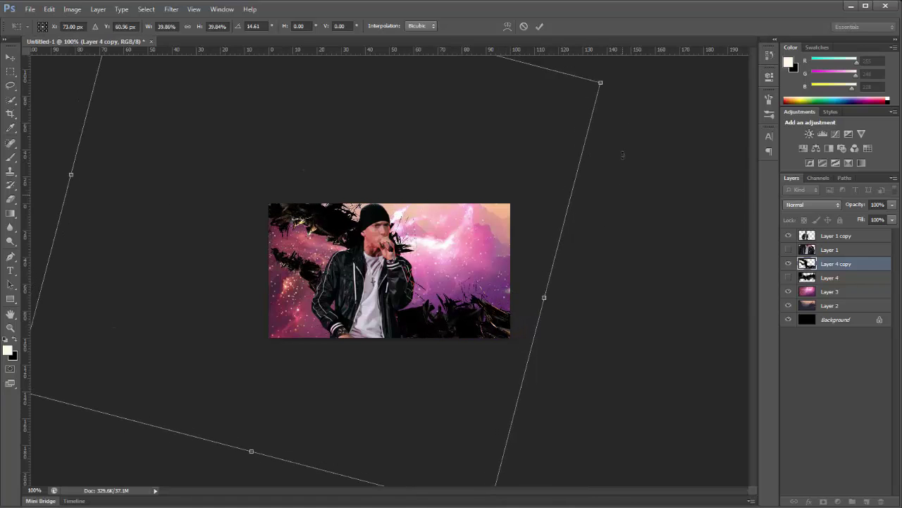
left_click_drag(601, 82, 466, 222)
left_click(10, 56)
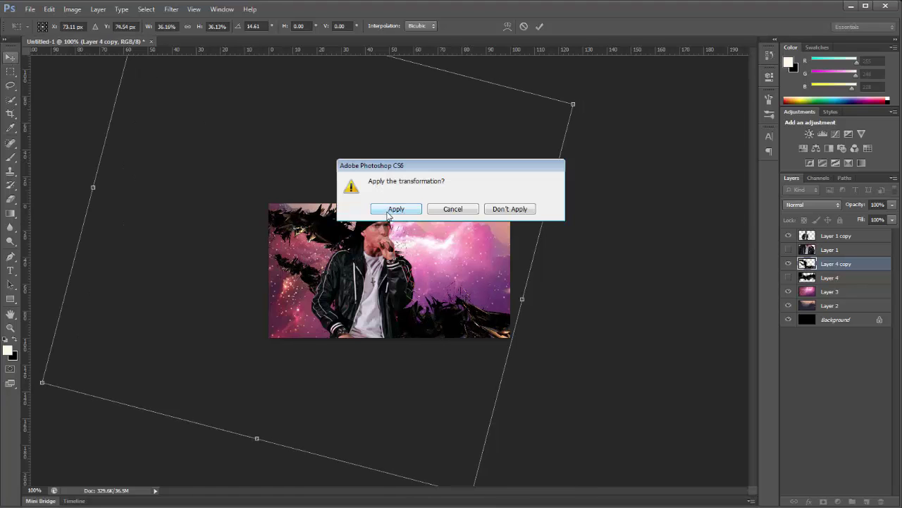
left_click(397, 210)
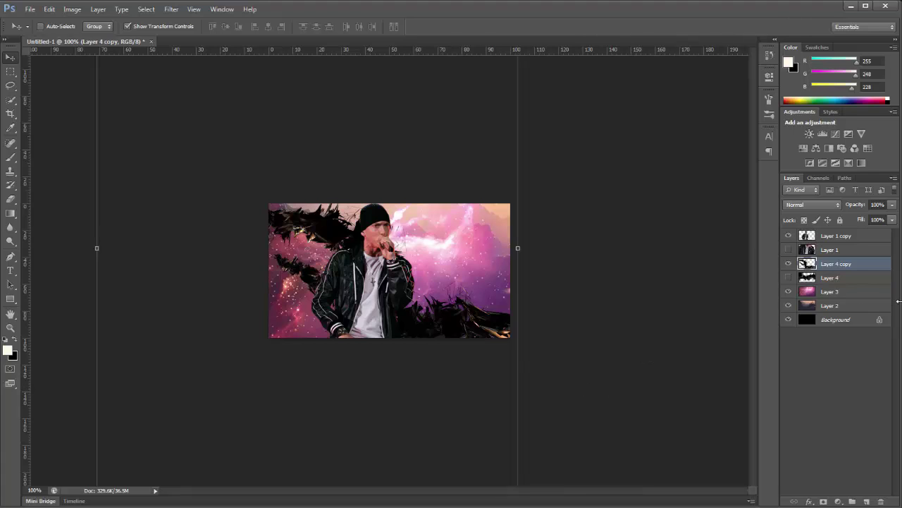
Duplicate the branch copy and rotate the duplicate to about -178.75°, so its branches frame the canvas's upper-right area.
key("ctrl+j")
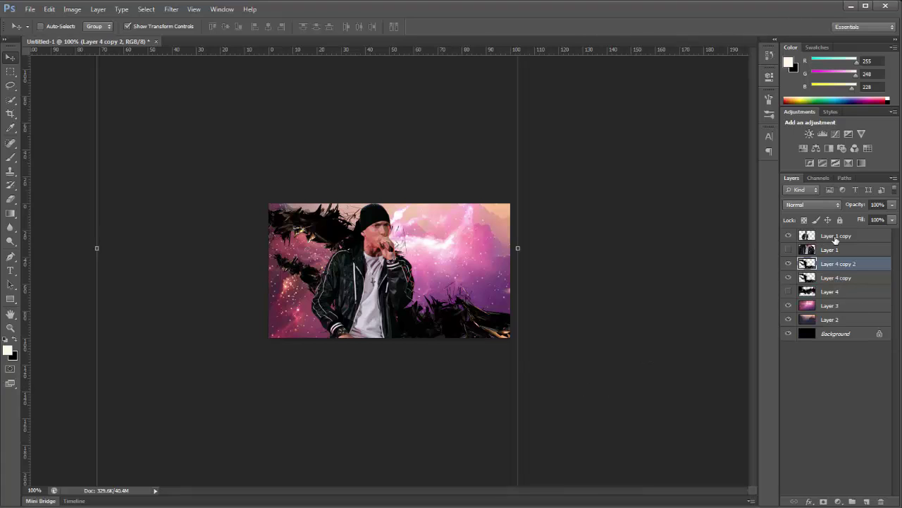
left_click_drag(459, 256, 498, 211)
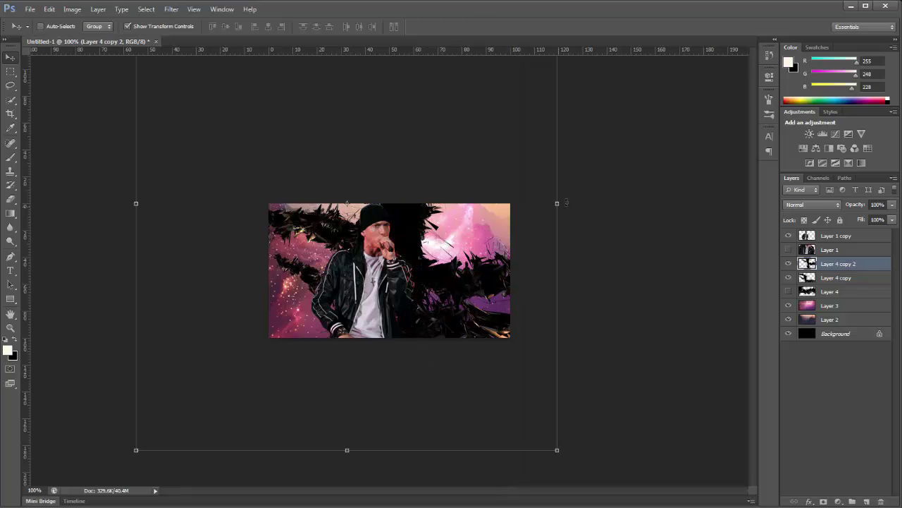
left_click_drag(568, 203, 207, 276)
left_click_drag(530, 121, 561, 296)
left_click(6, 61)
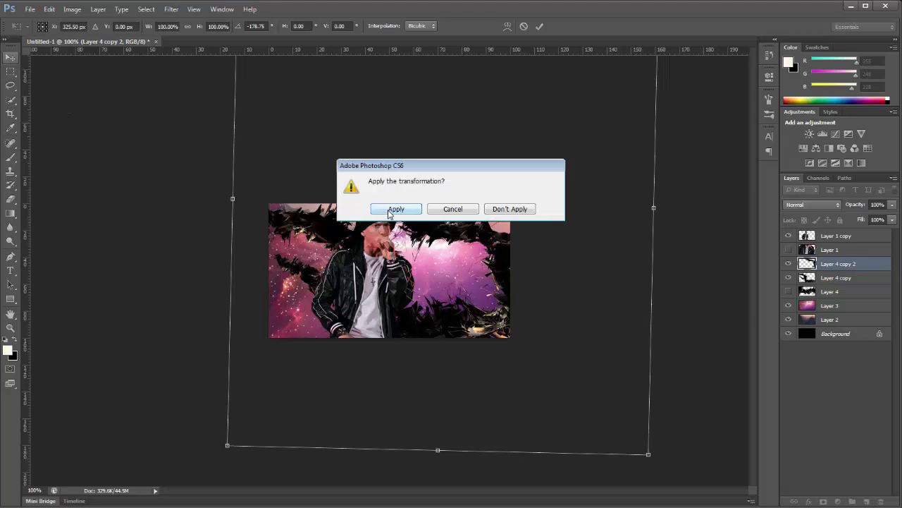
left_click(392, 209)
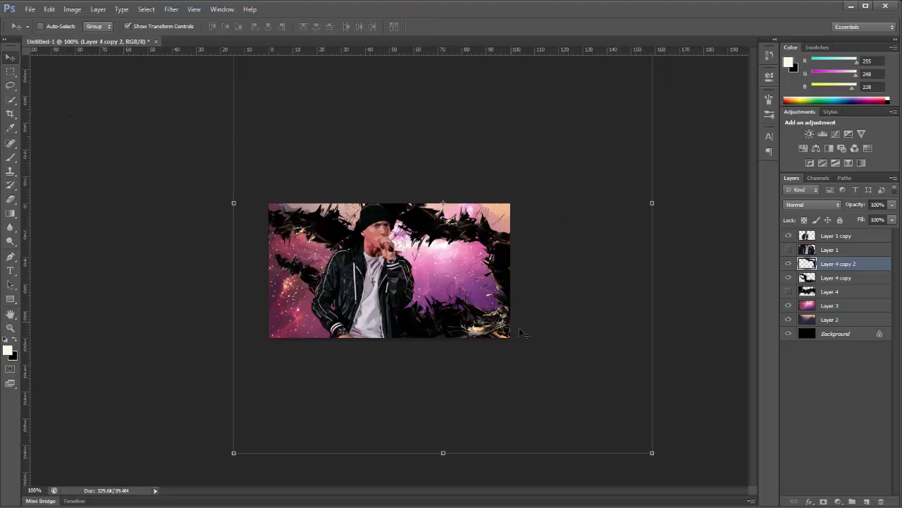
Move the rotated branch copy below the first copy in the layer stack and shift it slightly up and to the right.
left_click_drag(851, 268, 846, 280)
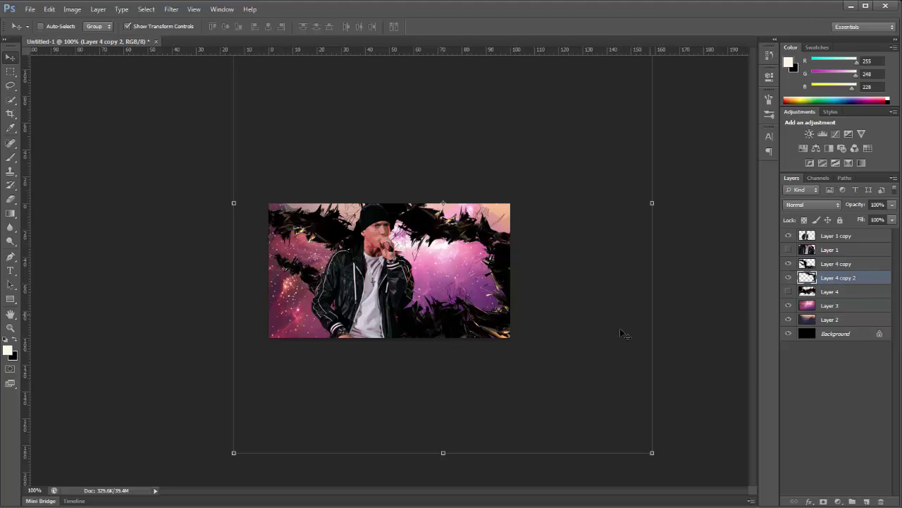
mouse_move(557, 266)
left_mouse_down()
mouse_move(551, 257)
mouse_move(567, 267)
mouse_move(558, 264)
left_mouse_up()
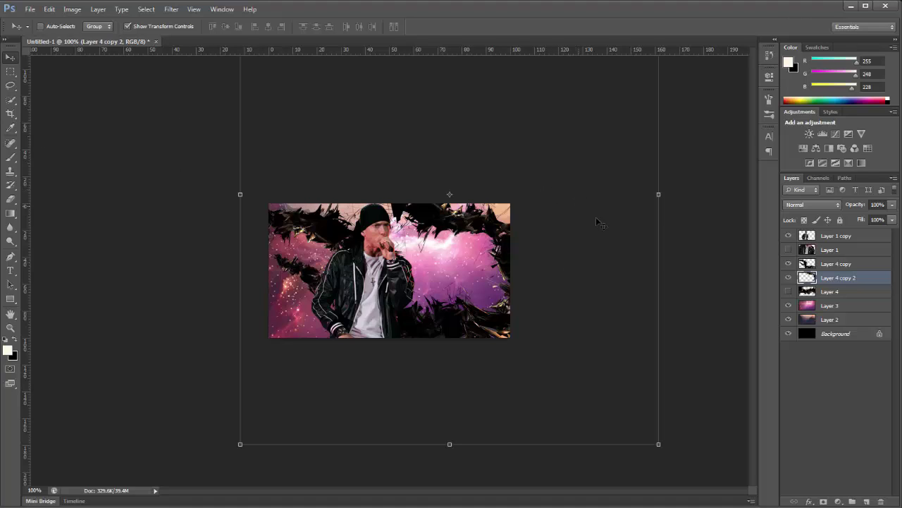
Duplicate the rotated branch layer, shift the lower duplicate to the canvas's left edge and lower-left corner, and hide the transform controls.
key("ctrl+j")
left_click(854, 293)
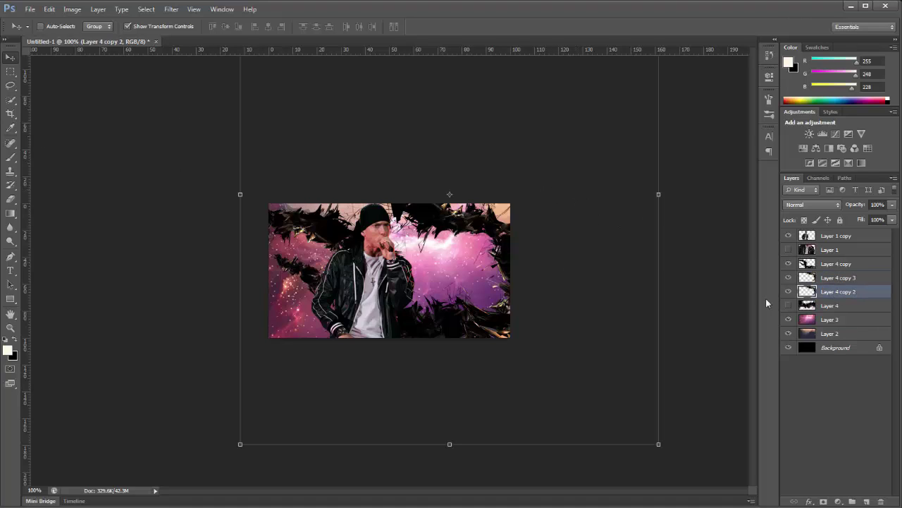
left_click_drag(581, 273, 377, 389)
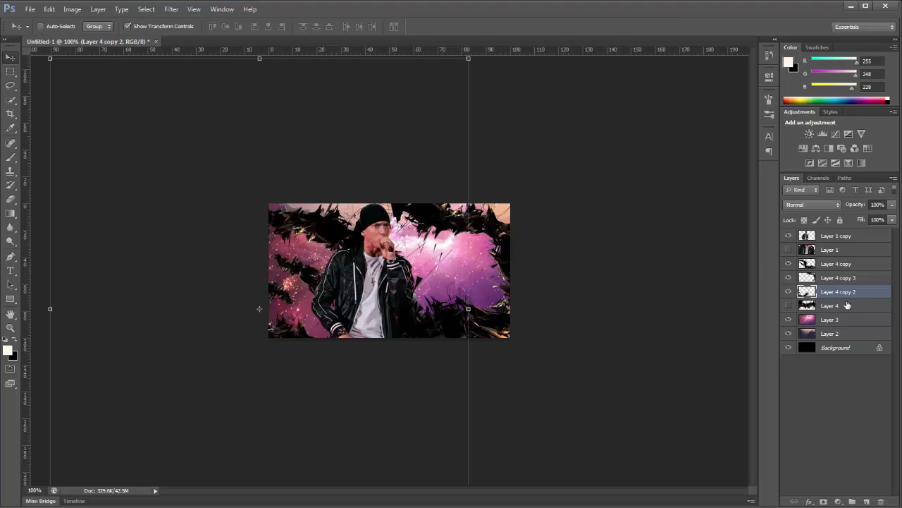
left_click(153, 30)
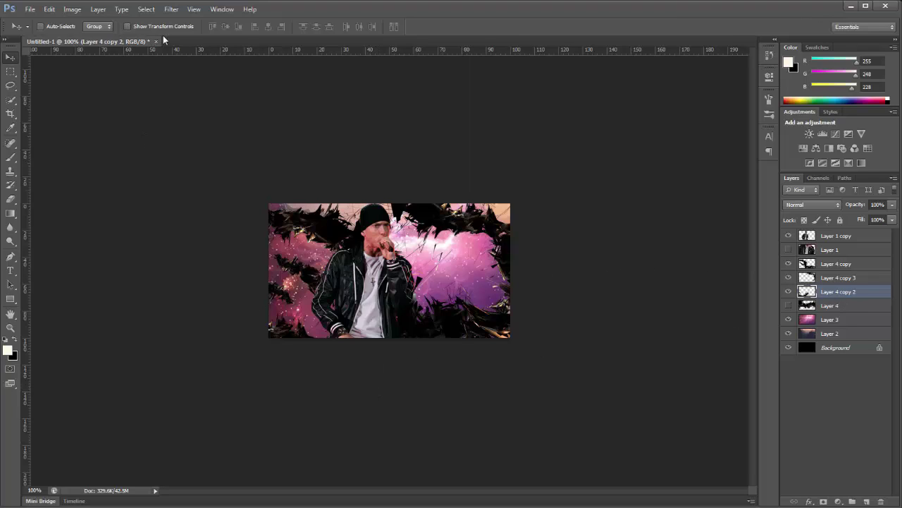
Open c4d4mf3.png, copy its red and black render into the composition above Layer 4 copy 2, and close the source image.
left_click(30, 9)
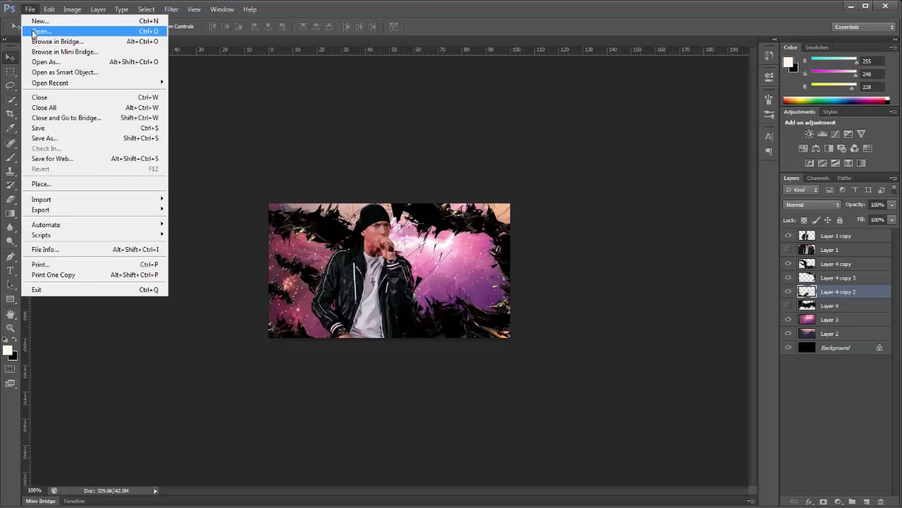
left_click(36, 26)
double_click(409, 169)
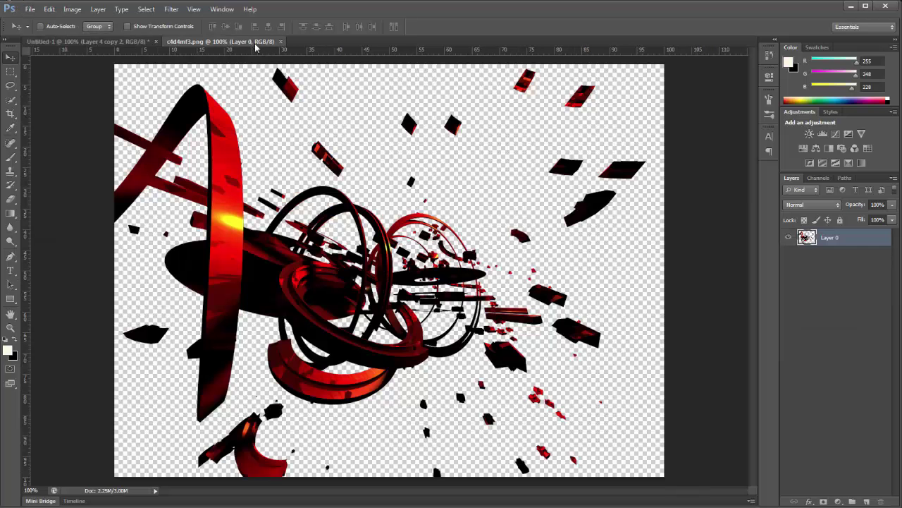
left_click_drag(255, 42, 475, 93)
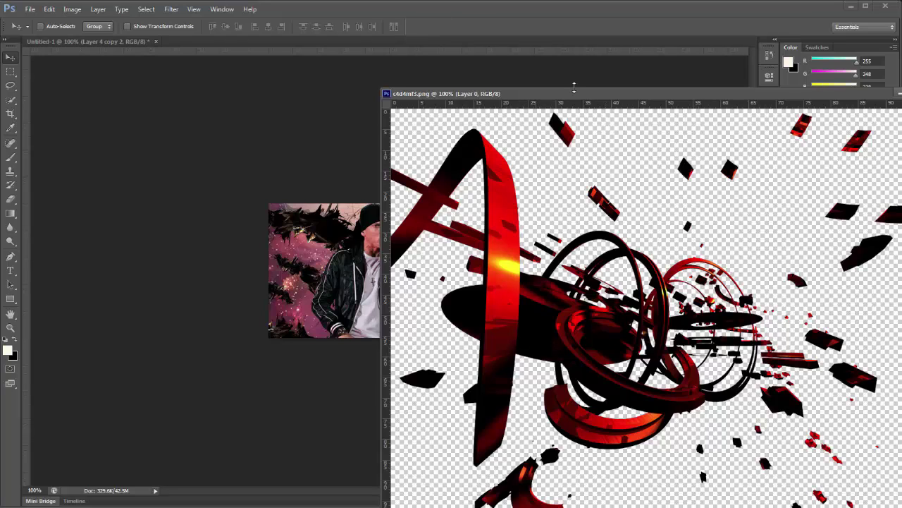
left_click_drag(583, 146, 330, 271)
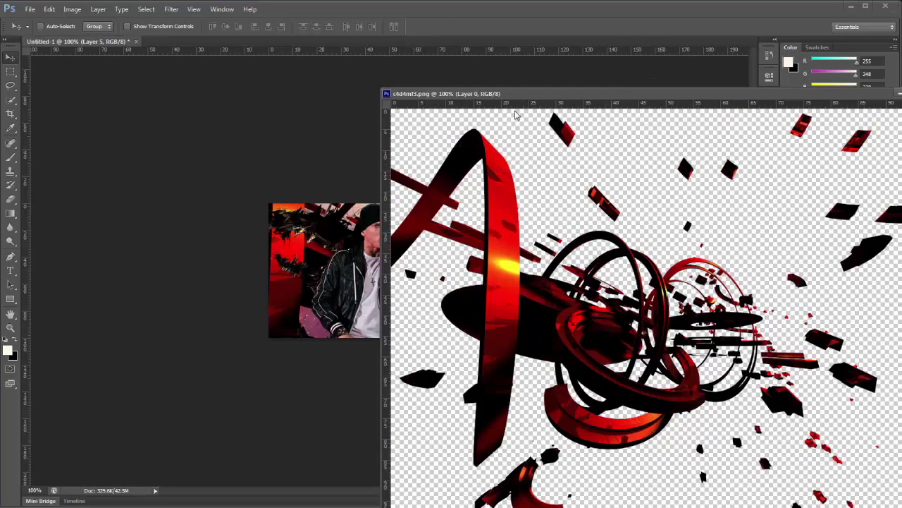
left_click_drag(516, 93, 174, 148)
left_click(594, 148)
Position the red render so that its dark block fragments sit to the right of the figure against the nebula.
left_click_drag(513, 327, 444, 293)
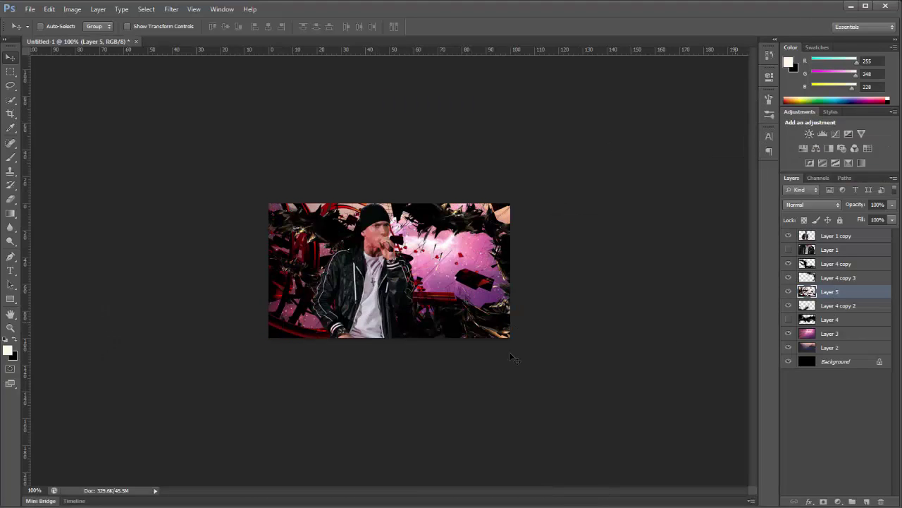
left_click_drag(509, 353, 454, 251)
left_click_drag(514, 326, 490, 344)
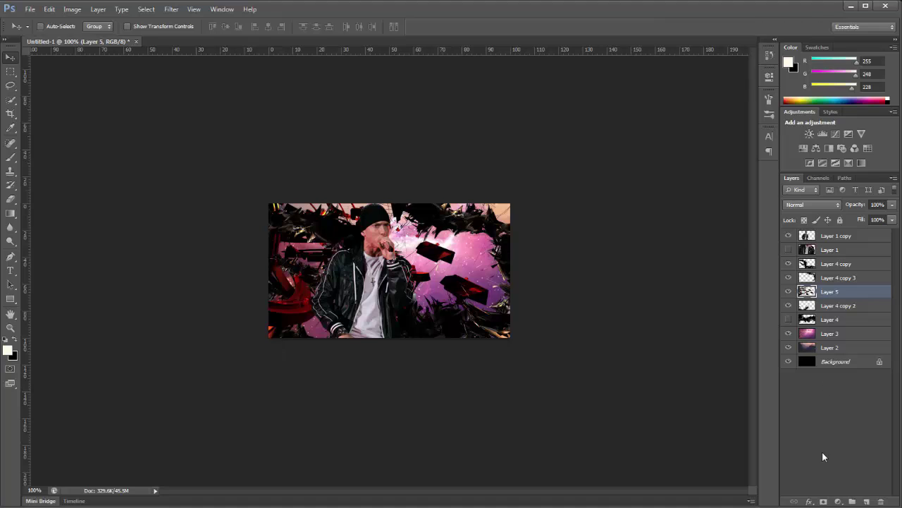
Duplicate the red render with the original hidden, and mask out the copy's area left of the figure with a 60 px black brush.
key("ctrl+j")
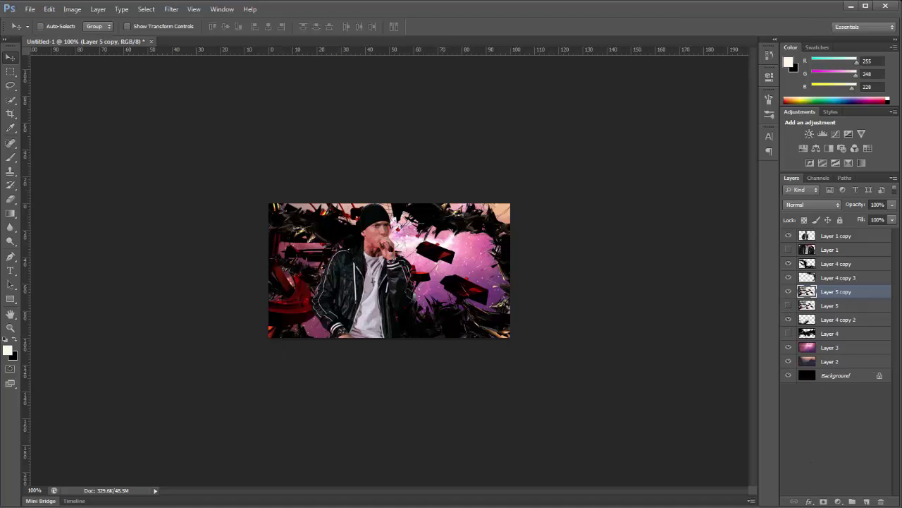
left_click(823, 501)
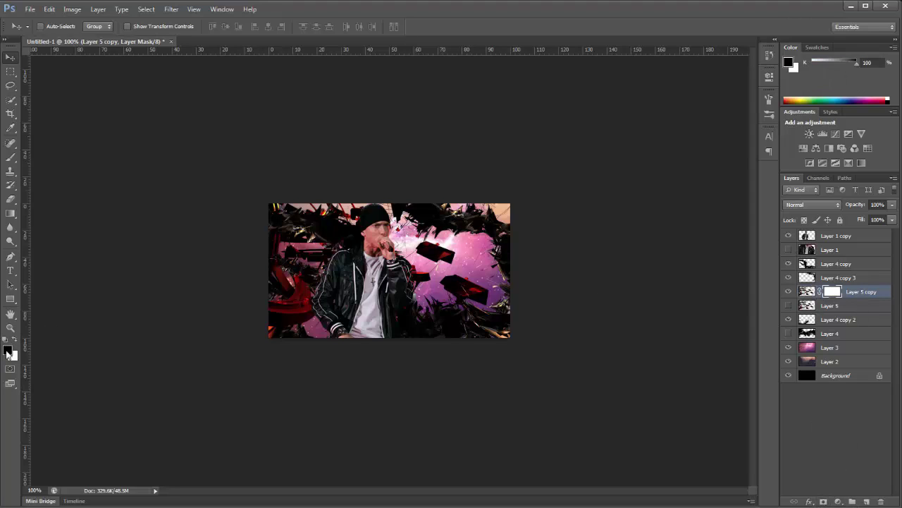
left_click(11, 157)
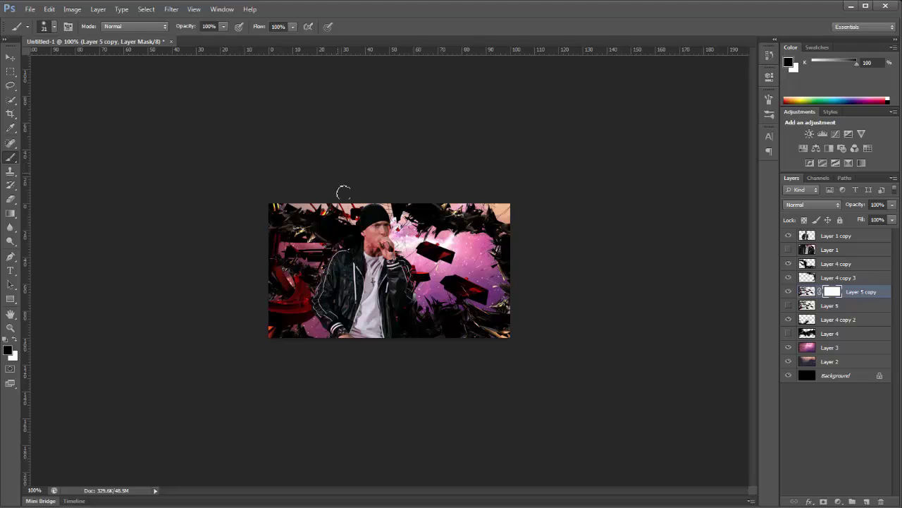
right_click(346, 257)
left_click(391, 282)
mouse_move(329, 274)
left_mouse_down()
mouse_move(321, 270)
mouse_move(322, 340)
mouse_move(297, 336)
mouse_move(264, 161)
left_mouse_up()
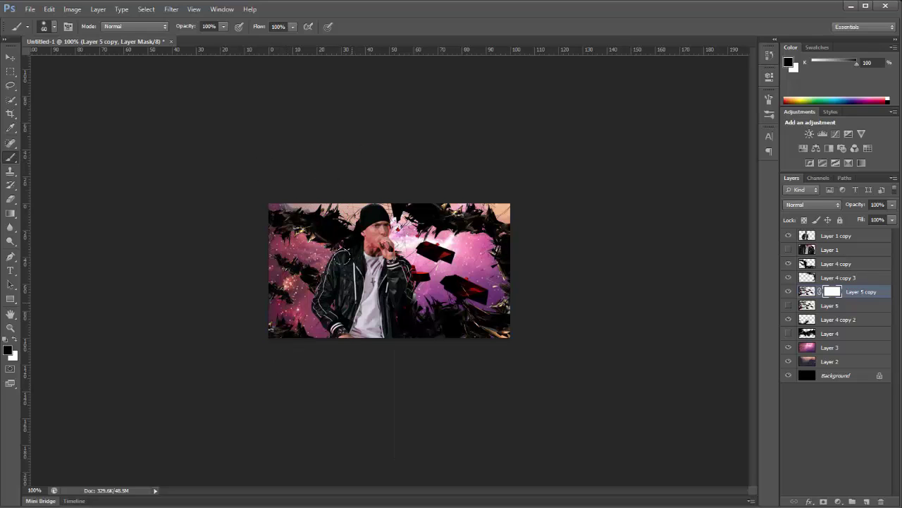
Paint white on the mask to restore the render left of the figure, and paint it out in black again.
left_click(16, 342)
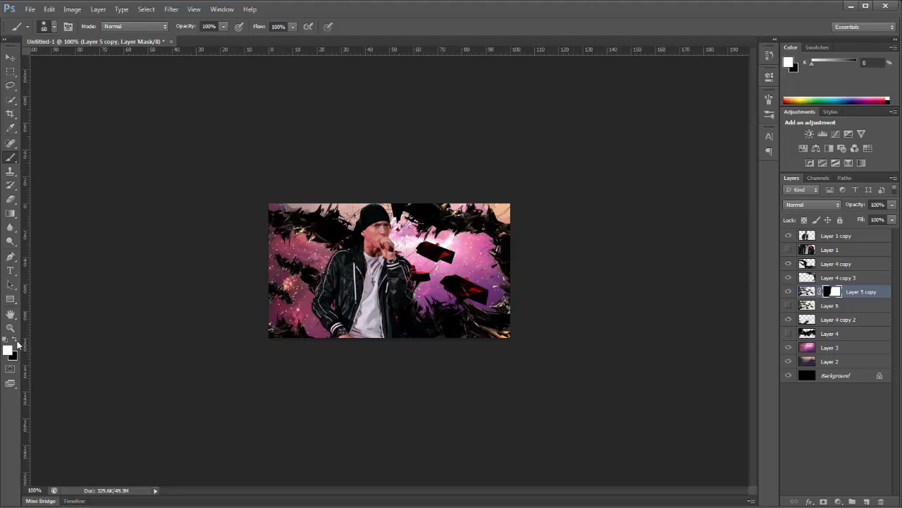
mouse_move(348, 204)
left_mouse_down()
mouse_move(310, 310)
mouse_move(302, 254)
mouse_move(272, 310)
left_mouse_up()
left_click(18, 340)
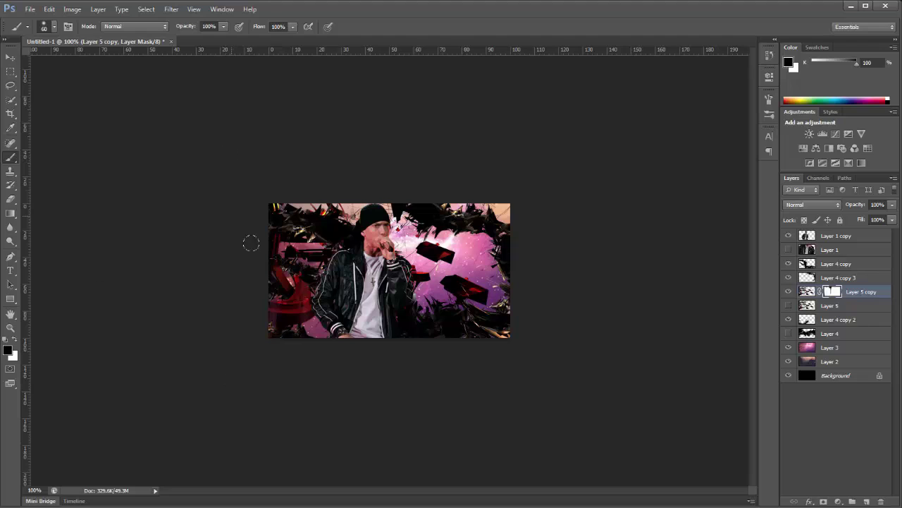
mouse_move(251, 243)
left_mouse_down()
mouse_move(268, 218)
mouse_move(267, 181)
mouse_move(282, 199)
mouse_move(298, 346)
mouse_move(340, 231)
left_mouse_up()
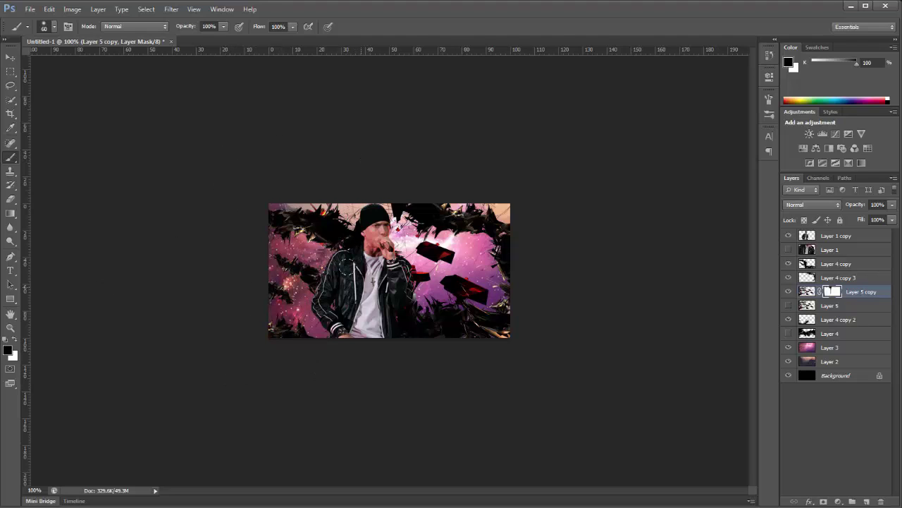
Duplicate the original red render layer with the original hidden, and shift the new copy up and left behind the figure.
left_click(788, 305)
left_click(807, 305)
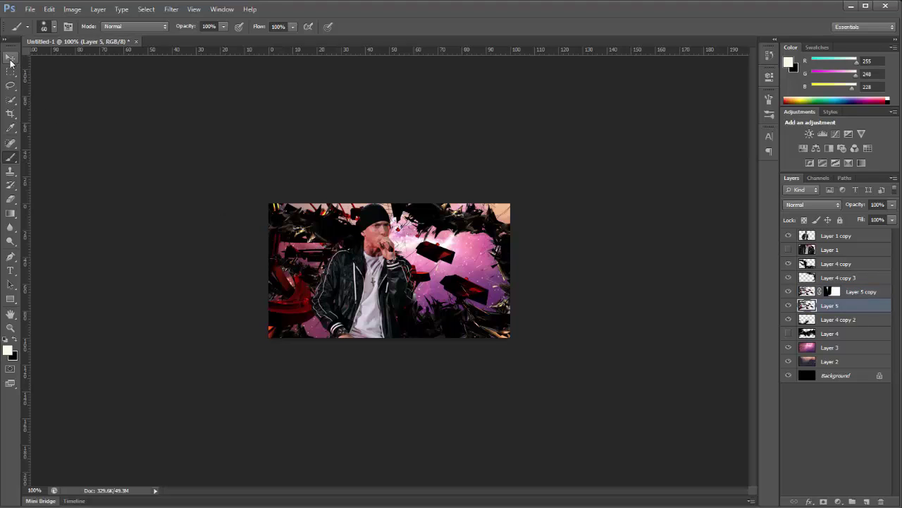
key("ctrl+j")
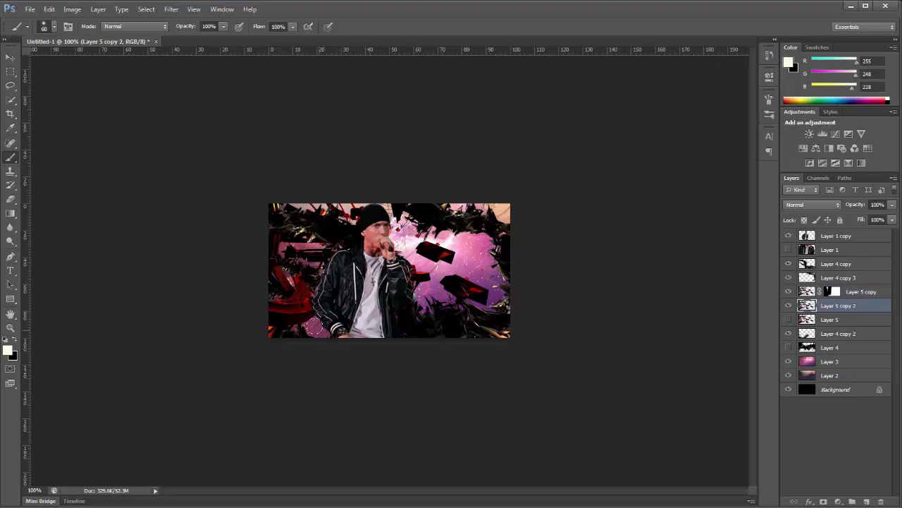
left_click(11, 56)
left_click_drag(499, 334, 367, 290)
Rotate the new render copy to about -141.8°, place its red shards left of the figure, and apply the transformation.
left_click(165, 27)
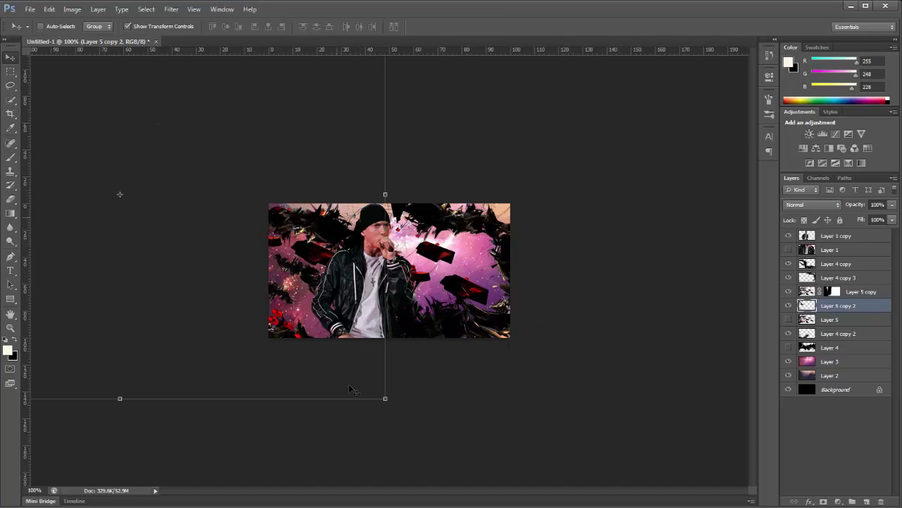
left_click_drag(393, 404, 360, 386)
left_click_drag(587, 205, 442, 139)
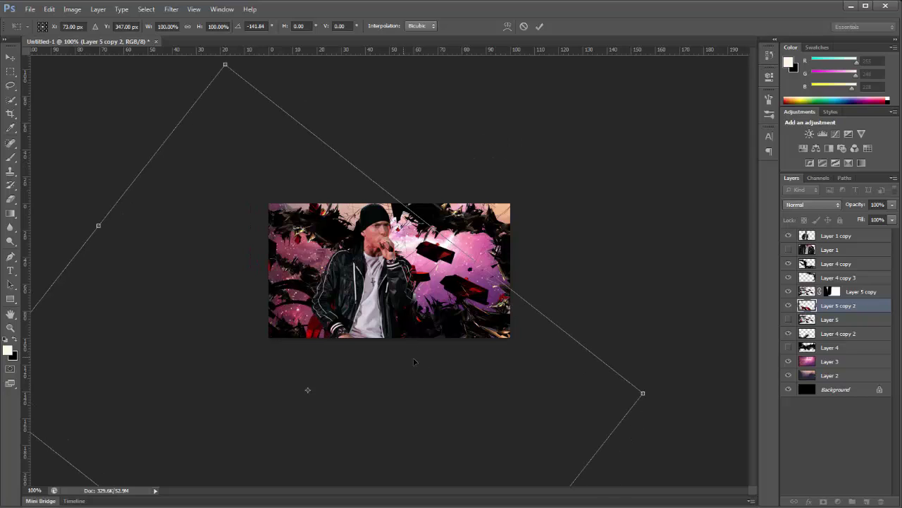
left_click_drag(408, 360, 475, 359)
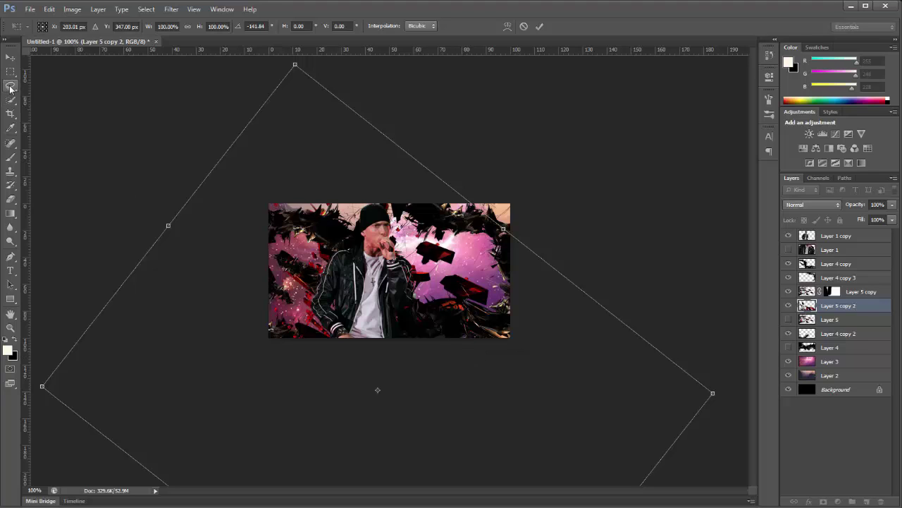
left_click(10, 57)
left_click(382, 211)
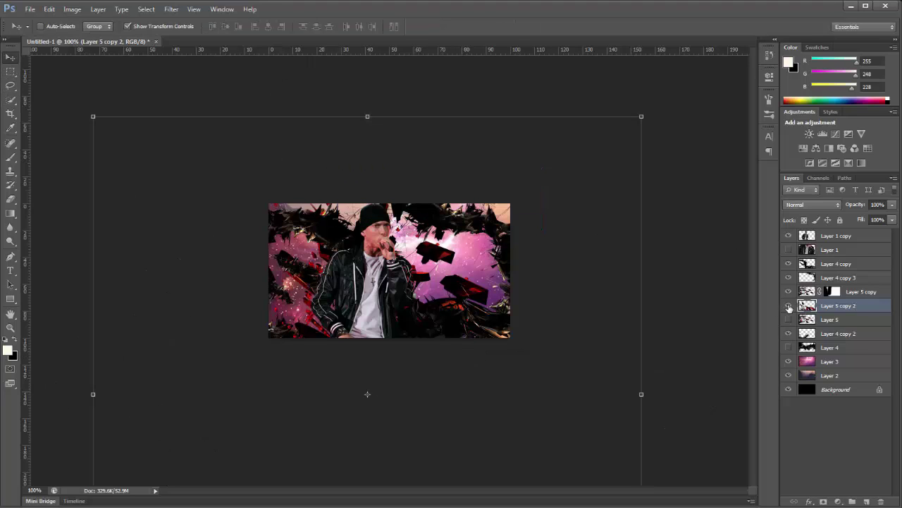
Add a layer mask to the rotated render copy and paint black to hide its parts to the right of the figure.
left_click(789, 305)
left_click(789, 305)
left_click(789, 305)
left_click(789, 306)
left_click(823, 501)
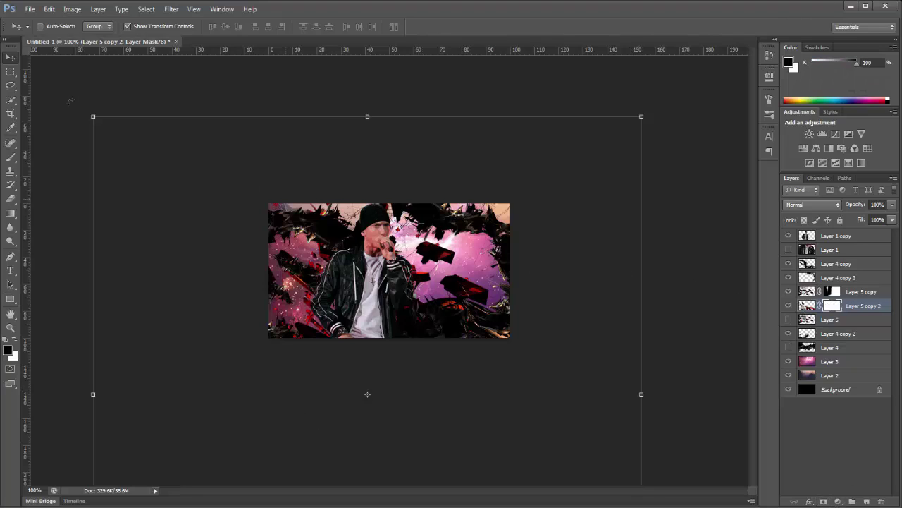
left_click(11, 156)
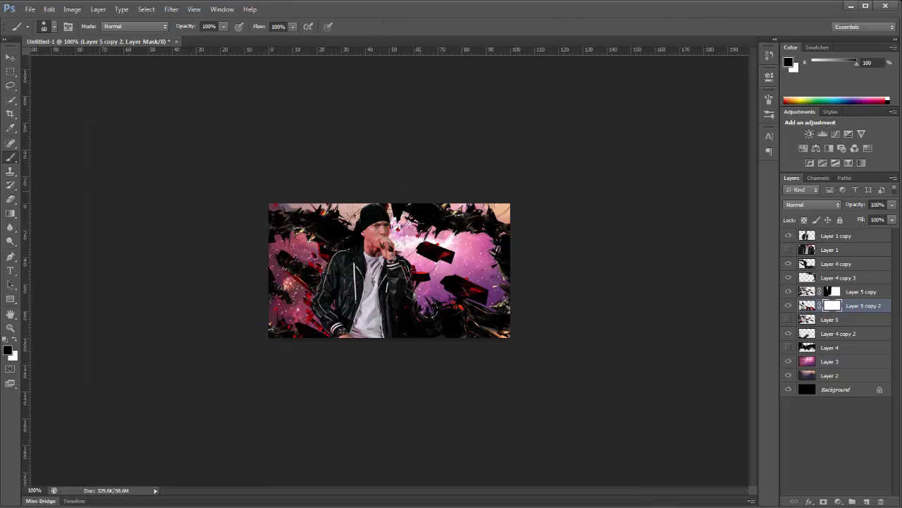
mouse_move(522, 365)
left_mouse_down()
mouse_move(605, 193)
mouse_move(744, 295)
left_mouse_up()
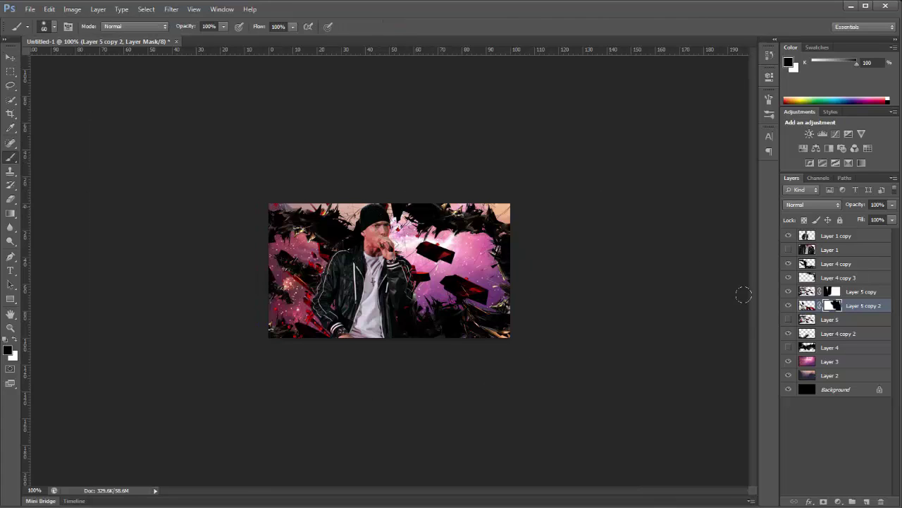
Show the original red render, Layer 5, and reposition it so its shards spread behind and right of the figure.
left_click(788, 320)
left_click(832, 319)
left_click(10, 56)
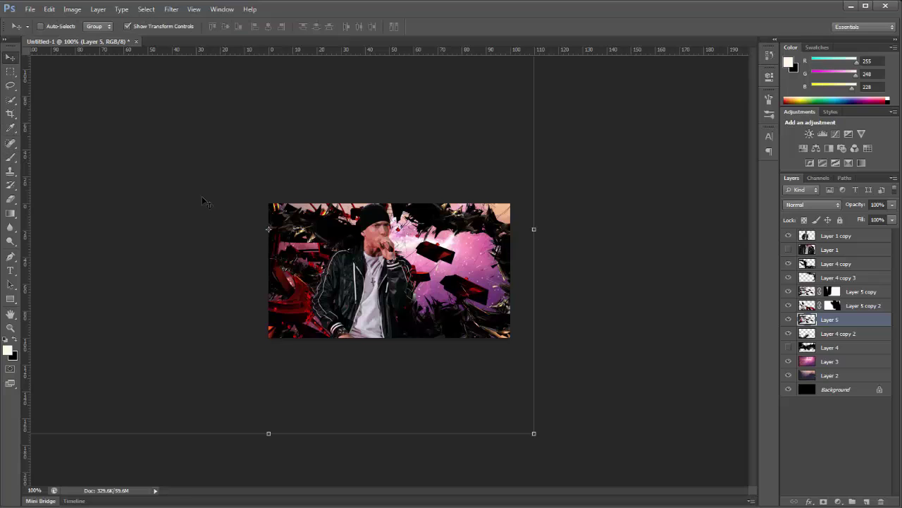
left_click_drag(456, 307, 519, 290)
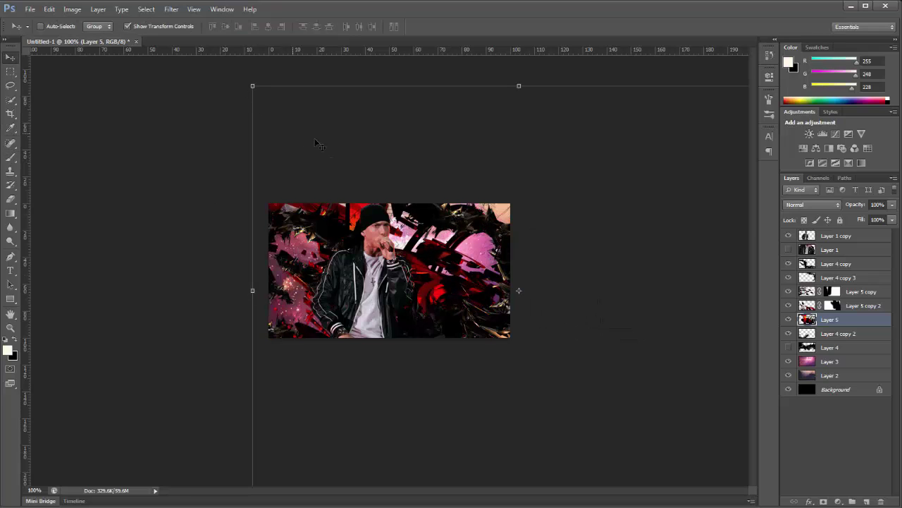
left_click_drag(315, 139, 212, 158)
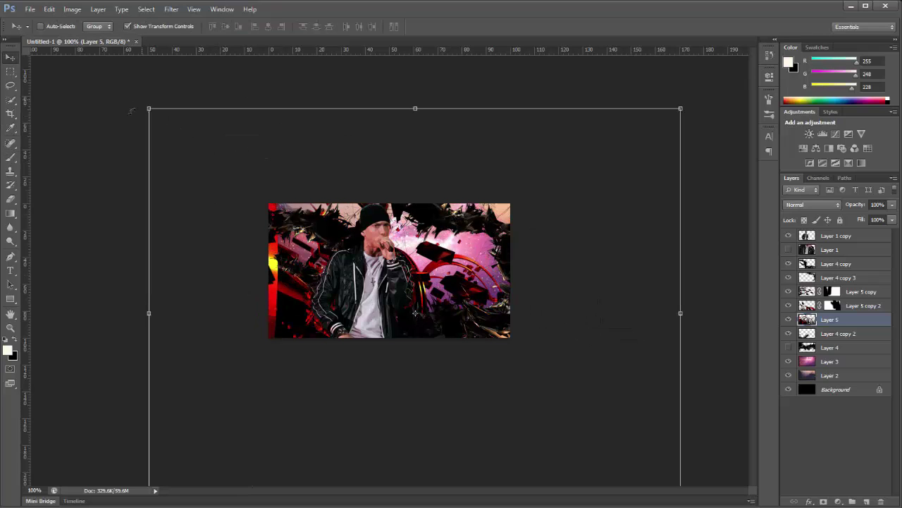
Rotate the red render to about -165.2°, place its shards right of the figure, and apply the transformation.
left_click_drag(129, 298, 473, 402)
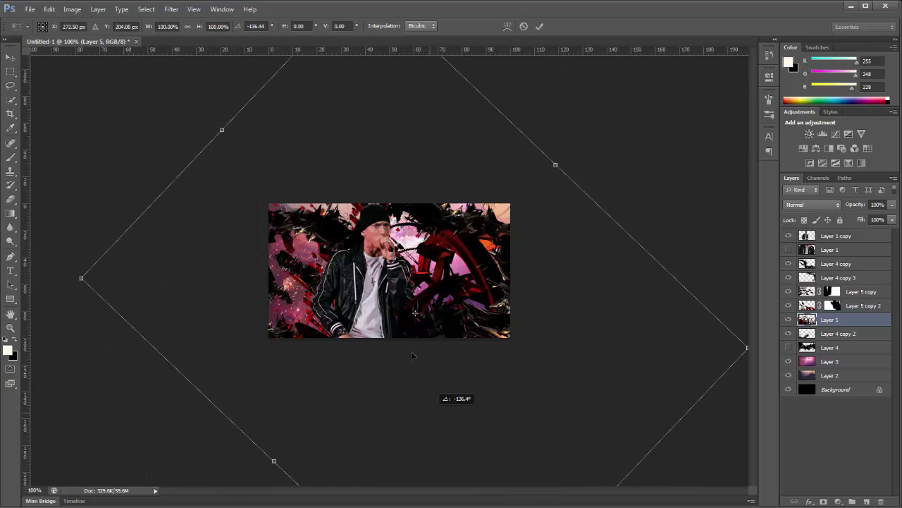
left_click_drag(388, 295, 530, 339)
left_click_drag(624, 132, 582, 125)
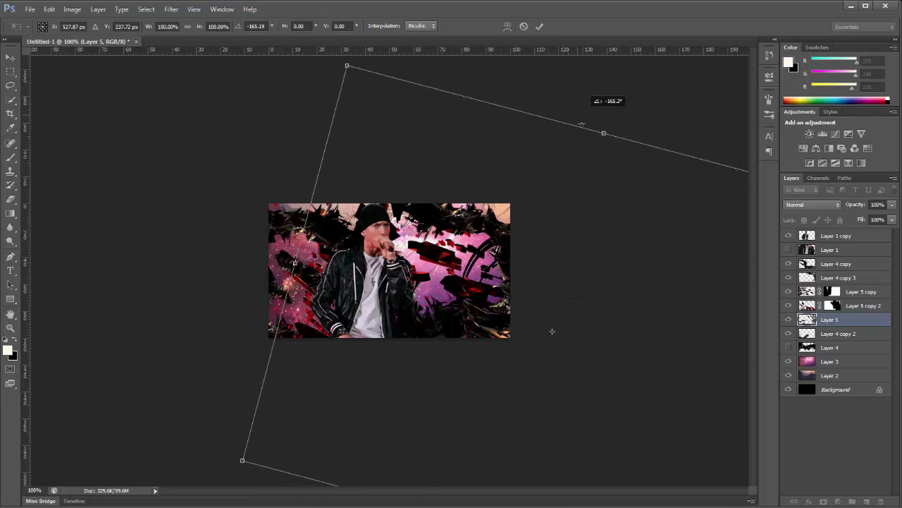
mouse_move(570, 278)
left_mouse_down()
mouse_move(551, 272)
mouse_move(561, 303)
mouse_move(606, 303)
mouse_move(583, 293)
mouse_move(583, 275)
left_mouse_up()
left_click(10, 56)
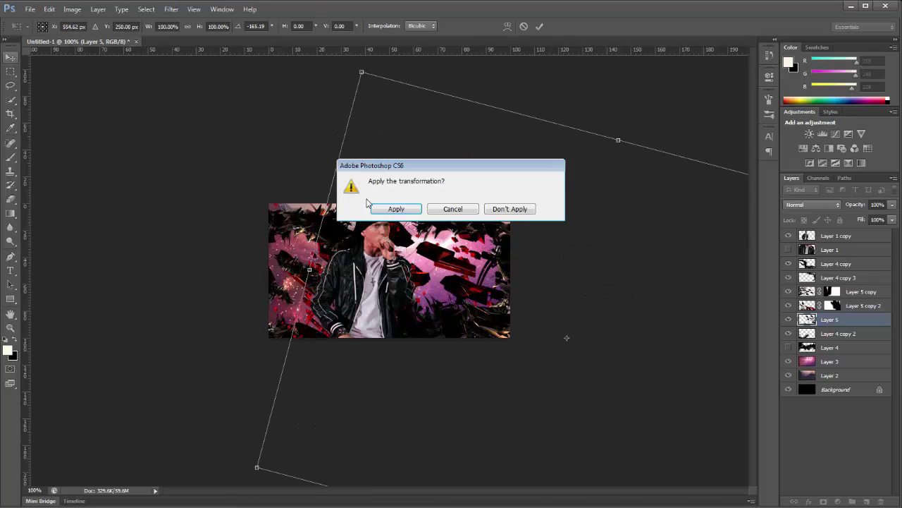
left_click(387, 209)
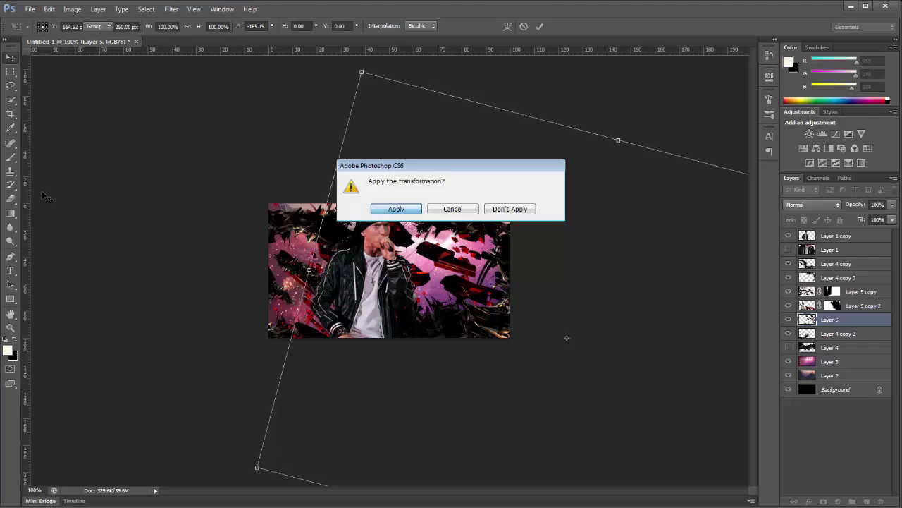
Add a layer mask to Layer 5, paint black to hide parts beside the figure, and compare with the layer hidden.
left_click(16, 339)
left_click(10, 157)
left_click_drag(352, 262, 378, 231)
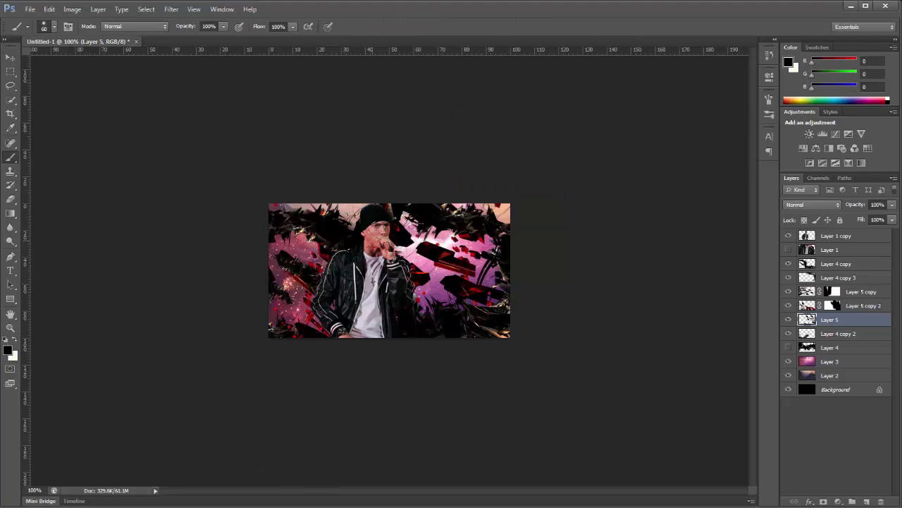
left_click(823, 501)
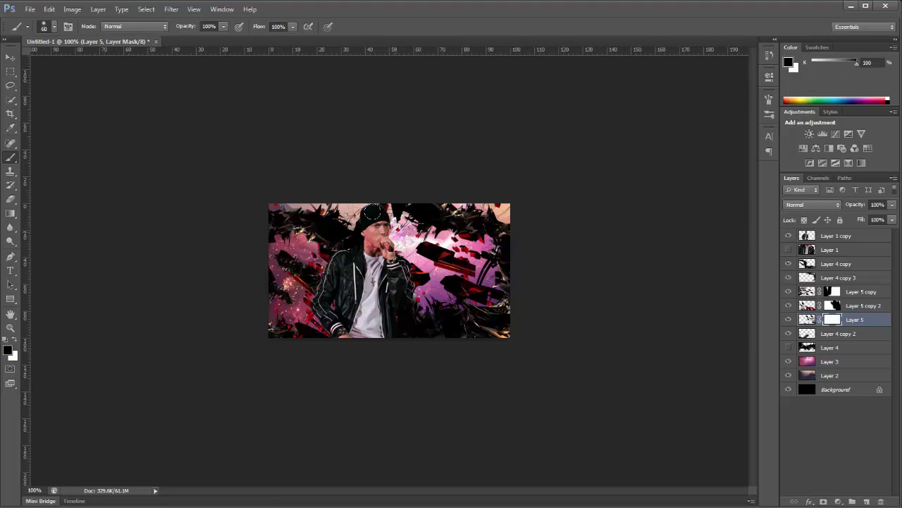
left_click(789, 322)
left_click(788, 322)
left_click(788, 321)
left_click(789, 321)
left_click(789, 321)
left_click(789, 322)
Reduce the brush to 19 px and mask out the red slab beneath the dark block right of the figure's hand.
scroll(515, 277, "up", 15)
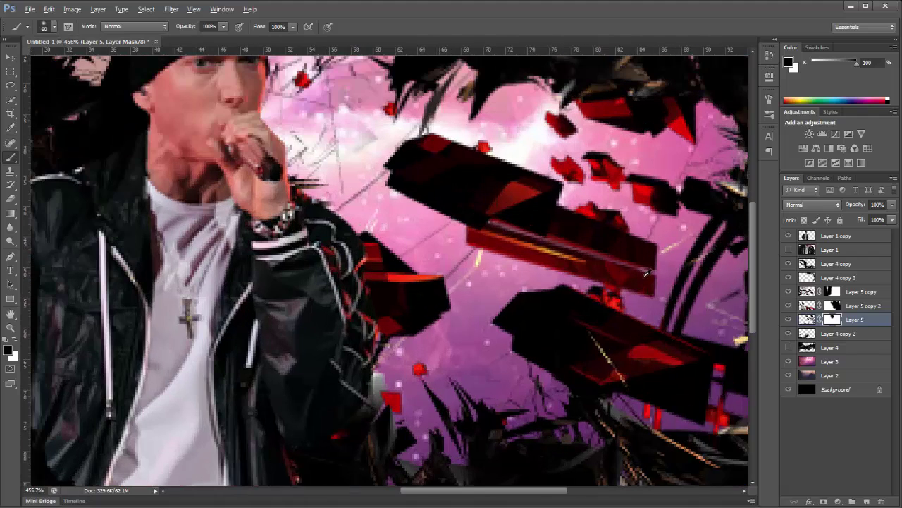
right_click(648, 276)
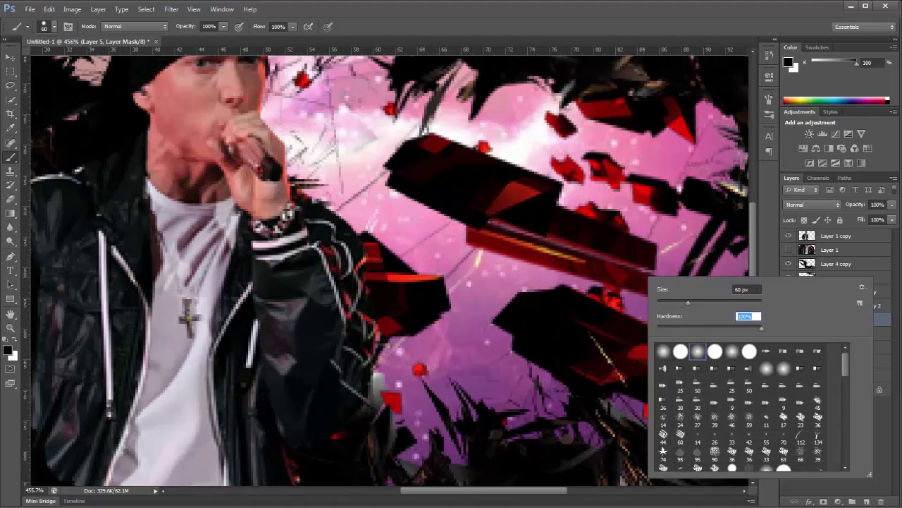
left_click(666, 302)
mouse_move(606, 258)
left_mouse_down()
mouse_move(617, 261)
mouse_move(619, 234)
mouse_move(596, 222)
mouse_move(454, 203)
mouse_move(557, 265)
mouse_move(572, 244)
left_mouse_up()
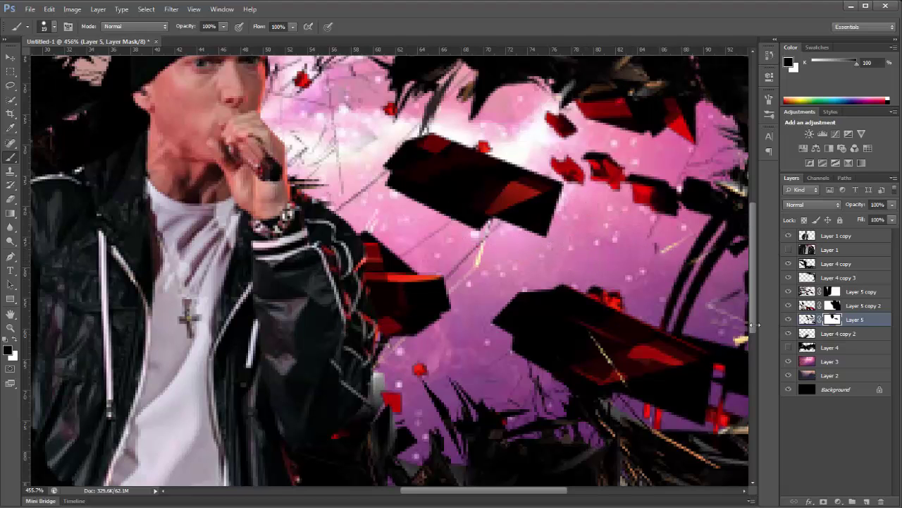
mouse_move(347, 234)
left_mouse_down()
mouse_move(403, 299)
mouse_move(396, 308)
mouse_move(435, 289)
left_mouse_up()
left_click(194, 9)
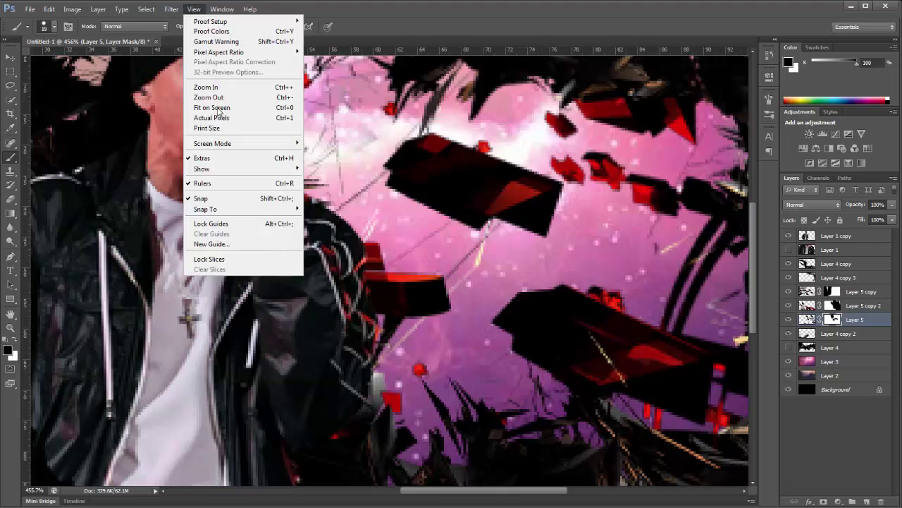
left_click(213, 117)
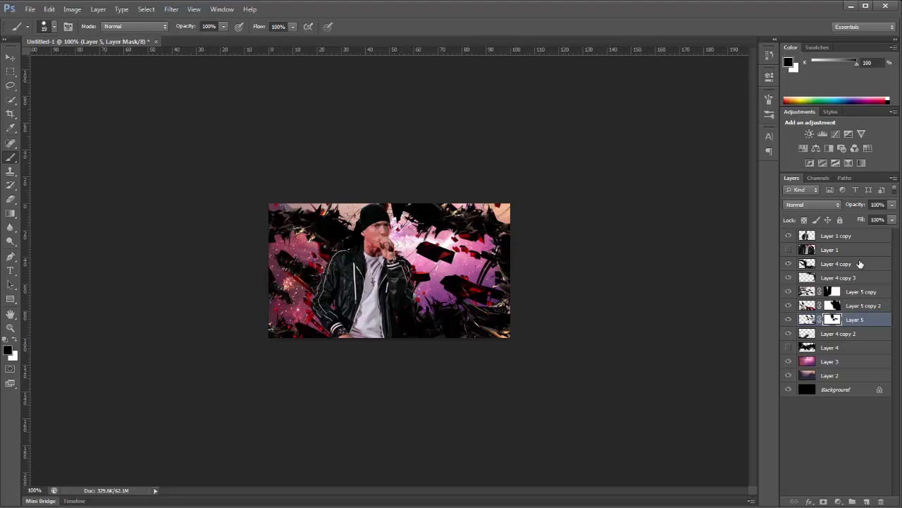
Duplicate the Layer 4 copy branch layer and place the duplicate at the top of the layer stack.
left_click(838, 264)
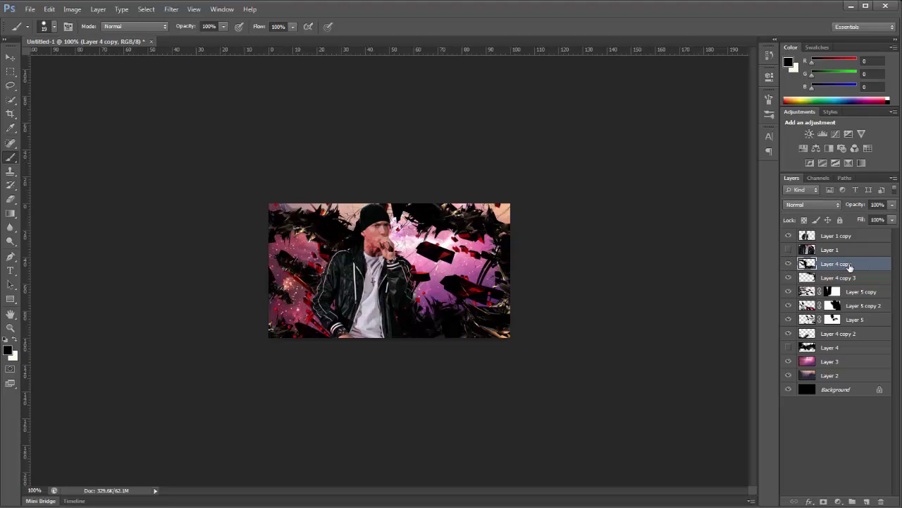
key("ctrl+j")
key("v")
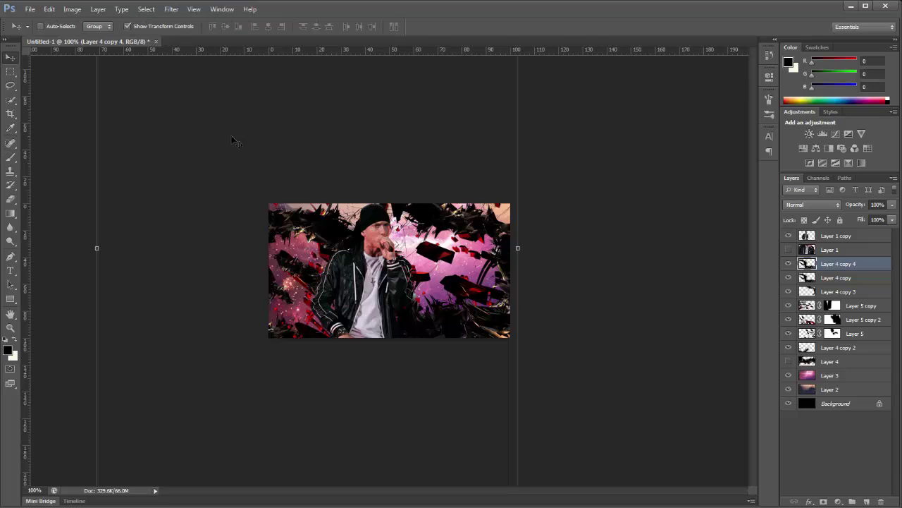
left_click_drag(861, 266, 843, 235)
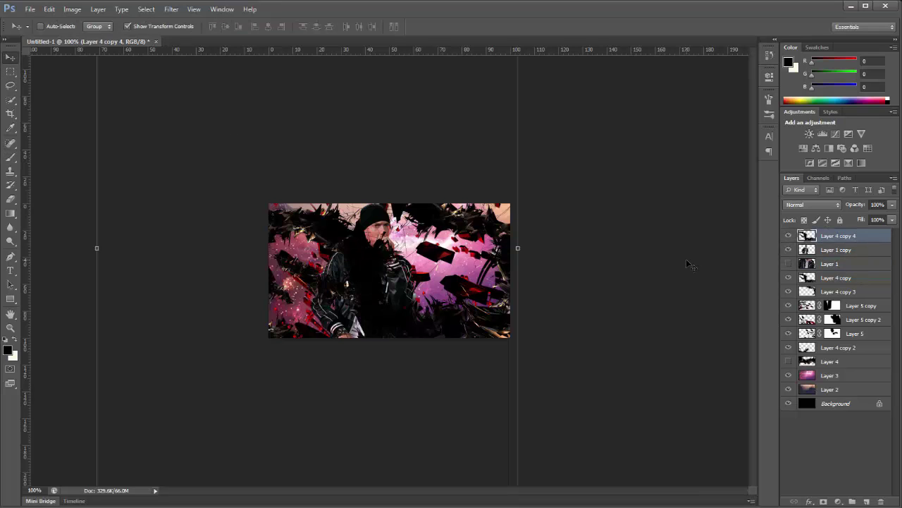
Shrink the new branch copy to about 46%, rotate it about -31.7°, and place it along the canvas's lower edge right of the figure.
left_click_drag(689, 262, 586, 395)
left_click_drag(271, 181, 270, 179)
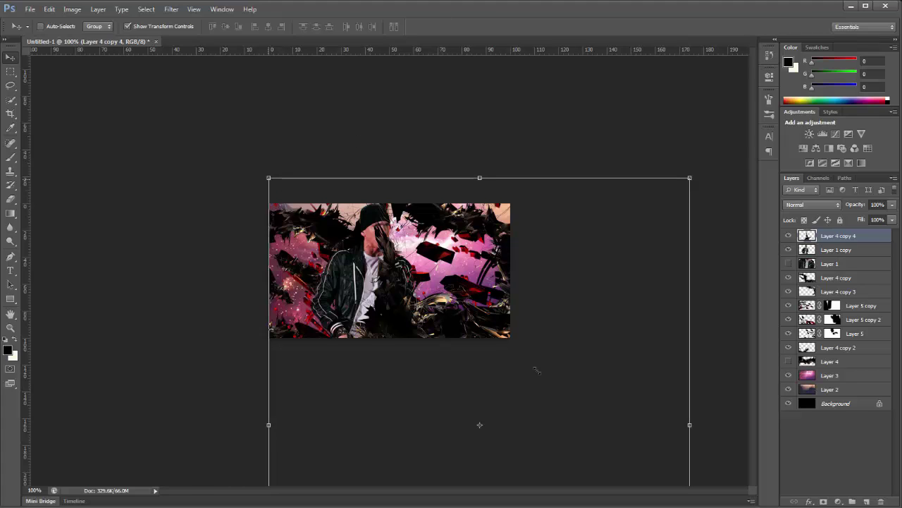
left_click_drag(537, 370, 552, 421)
left_click_drag(551, 455, 385, 301)
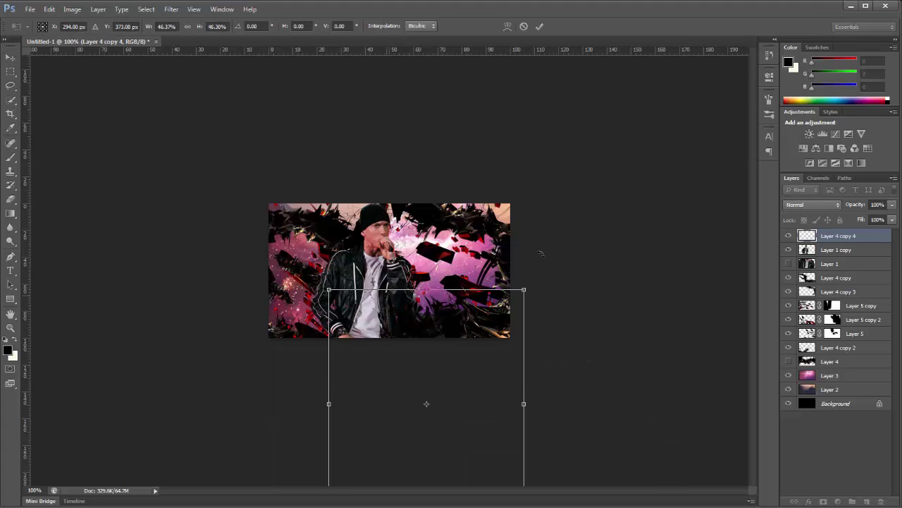
left_click_drag(540, 253, 534, 360)
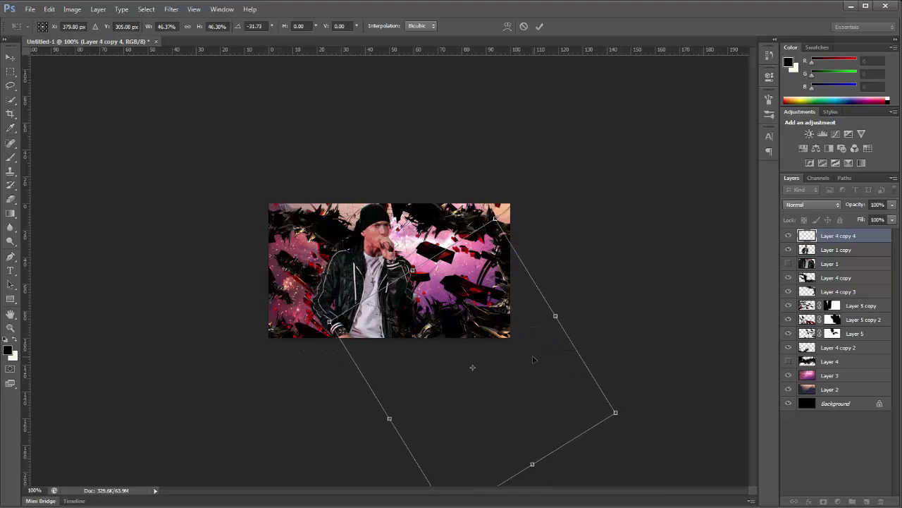
key("v")
left_click(397, 209)
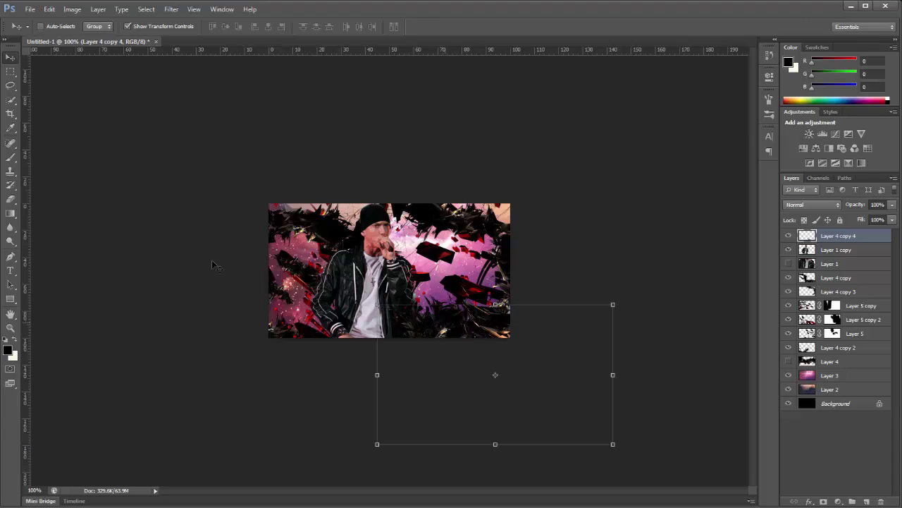
left_click(12, 200)
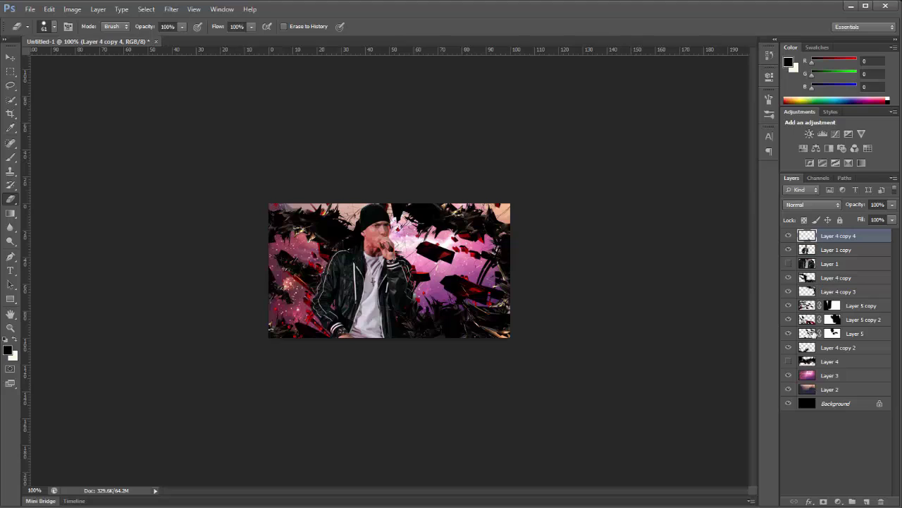
Duplicate Layer 4 copy 2, bring the duplicate above all layers, and try shifting it right before undoing the move.
left_click(801, 349)
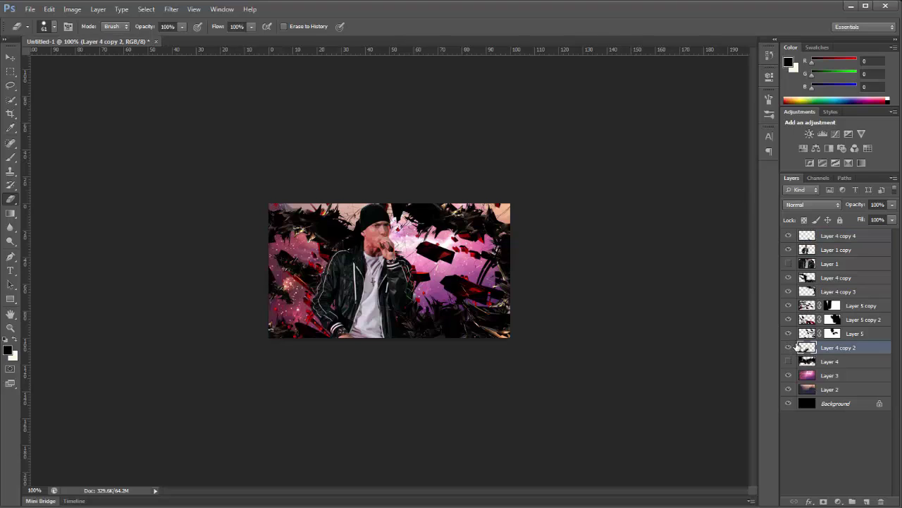
key("ctrl+j")
left_click_drag(868, 353, 839, 234)
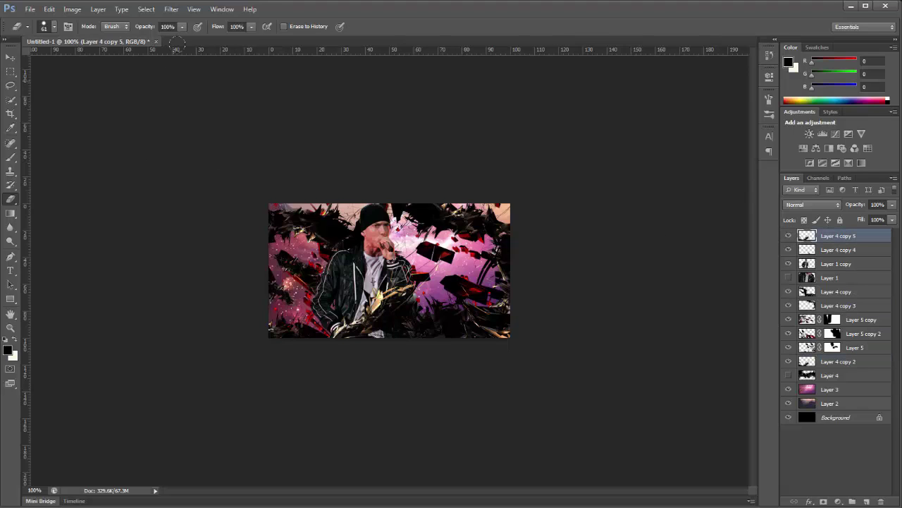
left_click(10, 56)
left_click_drag(388, 145, 454, 141)
key("ctrl+z")
Compare the image with Layer 4 copy 4 hidden, and put the new branch duplicate back directly beneath Layer 5.
left_click(788, 250)
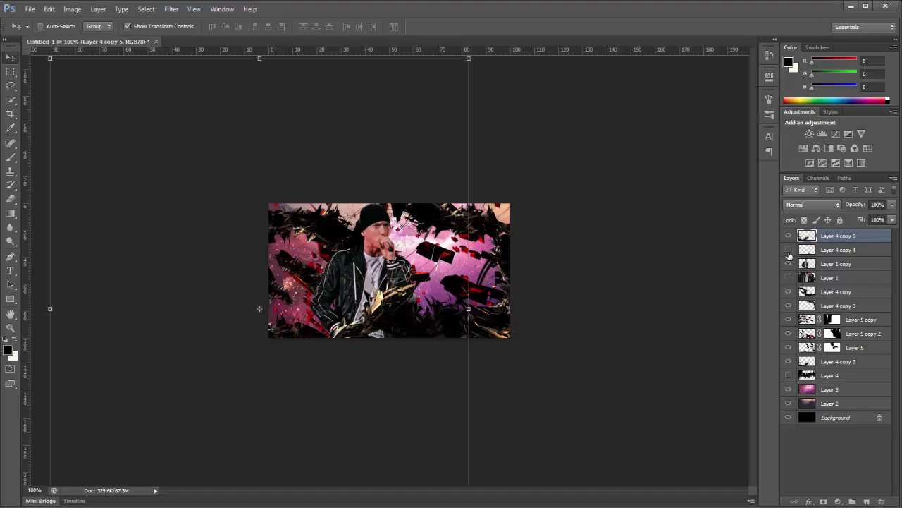
left_click(788, 250)
left_click(788, 251)
left_click(788, 250)
left_click_drag(807, 236, 815, 352)
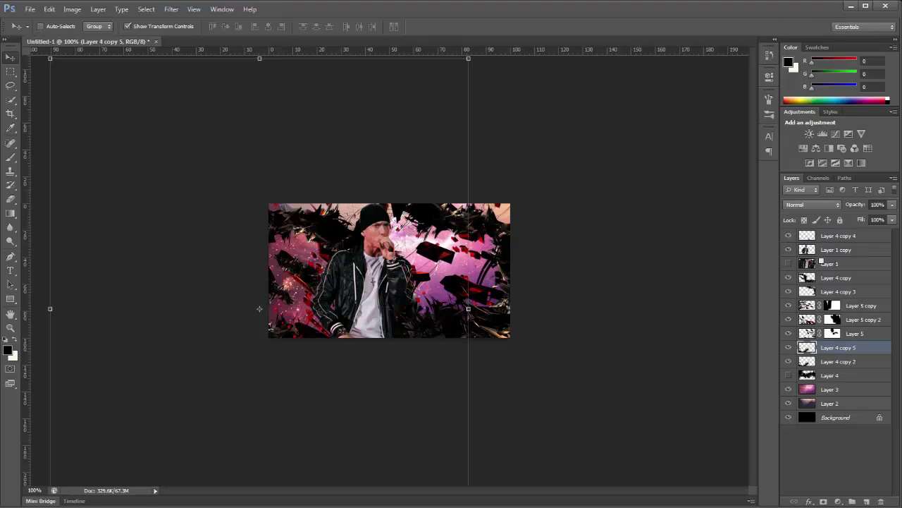
Duplicate the masked red render, Layer 5, and bring the copy to the top of the layer stack.
left_click(789, 333)
left_click(788, 334)
left_click(820, 337)
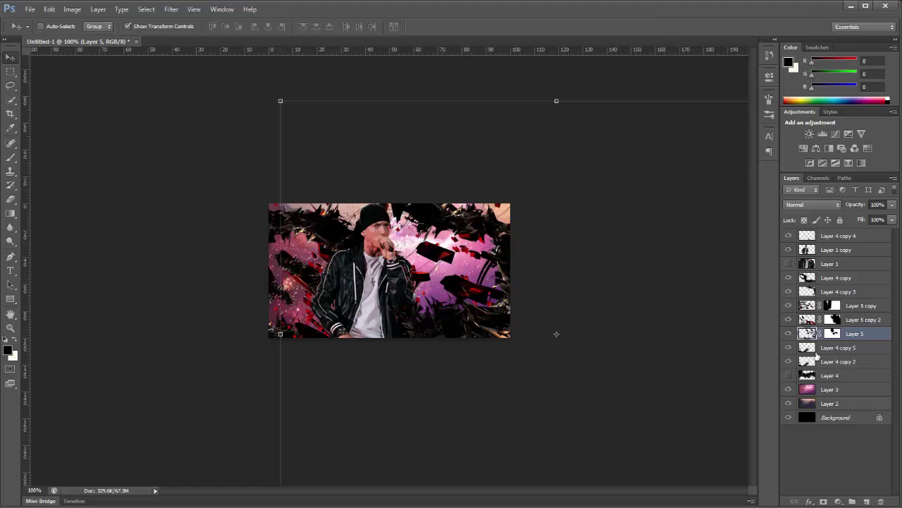
key("ctrl+j")
left_click_drag(806, 336, 795, 235)
Shift the render copy down and left so a red shard overlaps the lower shirt, and turn off the transform controls.
left_click_drag(584, 273, 505, 463)
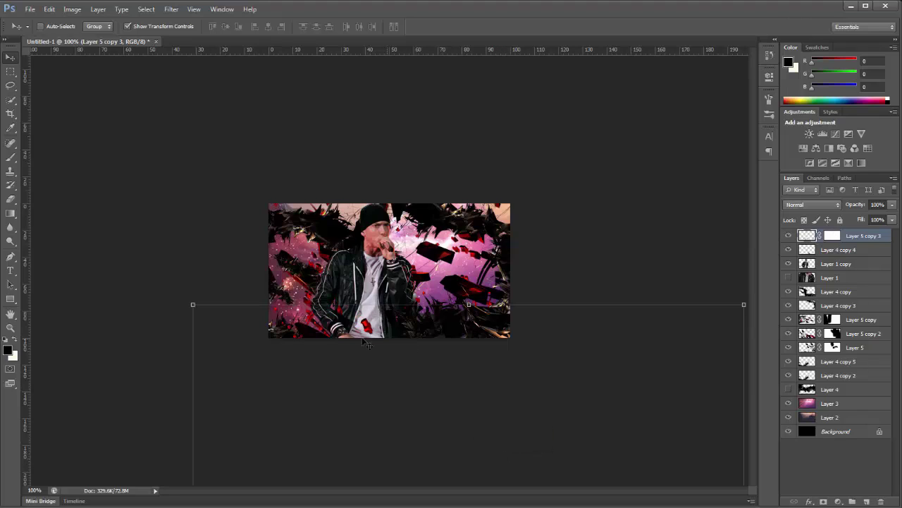
mouse_move(453, 374)
left_mouse_down()
mouse_move(444, 378)
mouse_move(453, 377)
left_mouse_up()
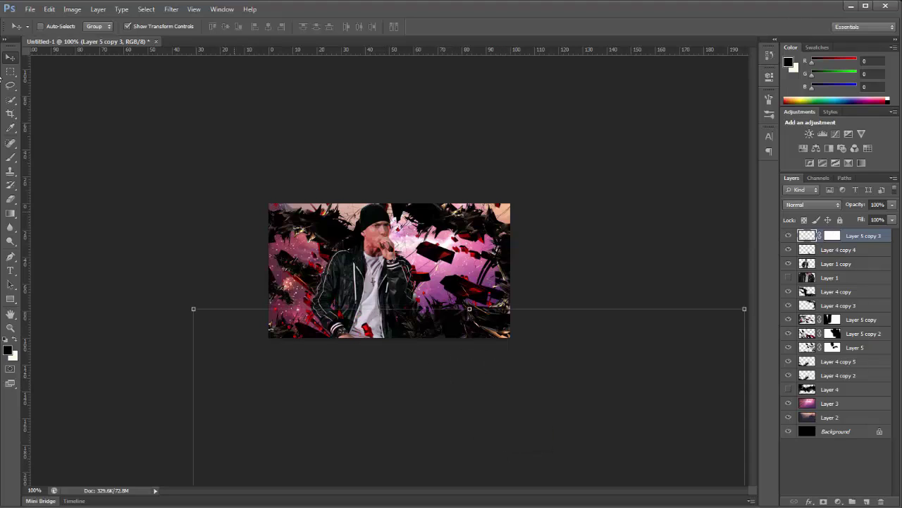
left_click(178, 25)
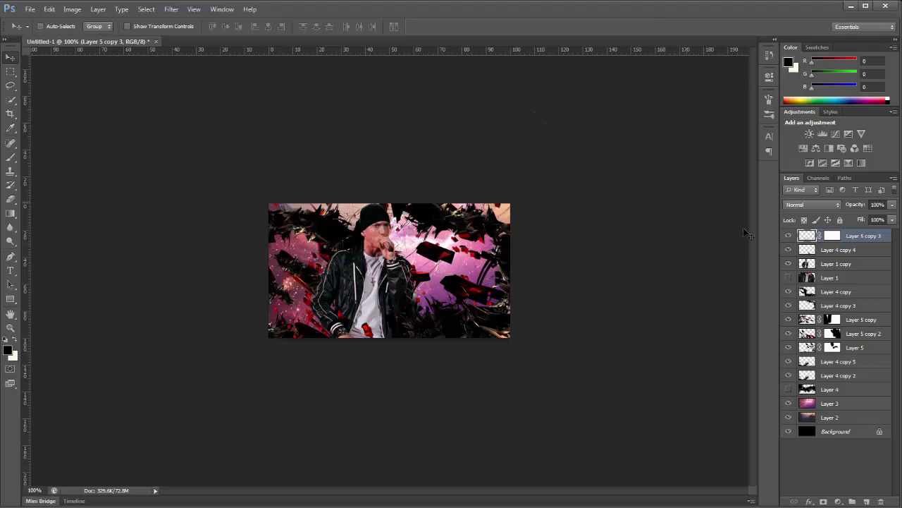
Add a colorizing Hue/Saturation adjustment directly above Layer 1 with hue 46, saturation 43 and lightness -10.
left_click(844, 280)
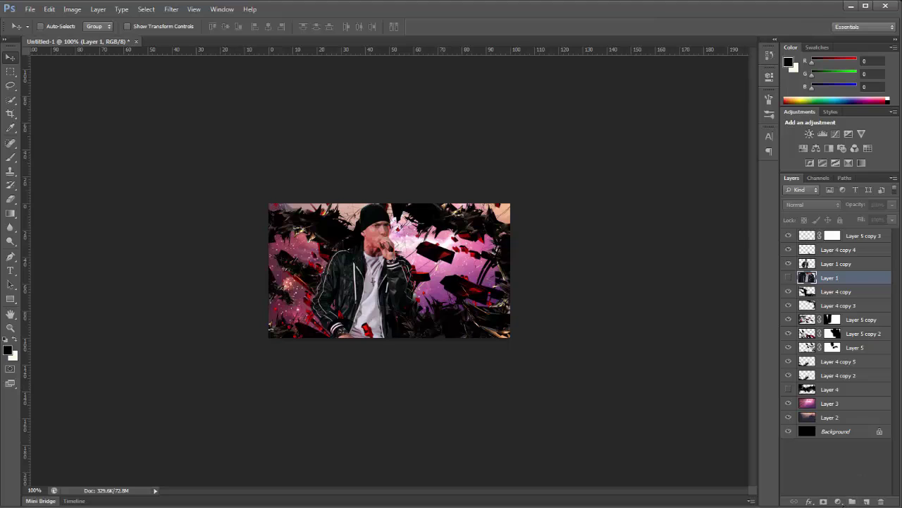
left_click(837, 501)
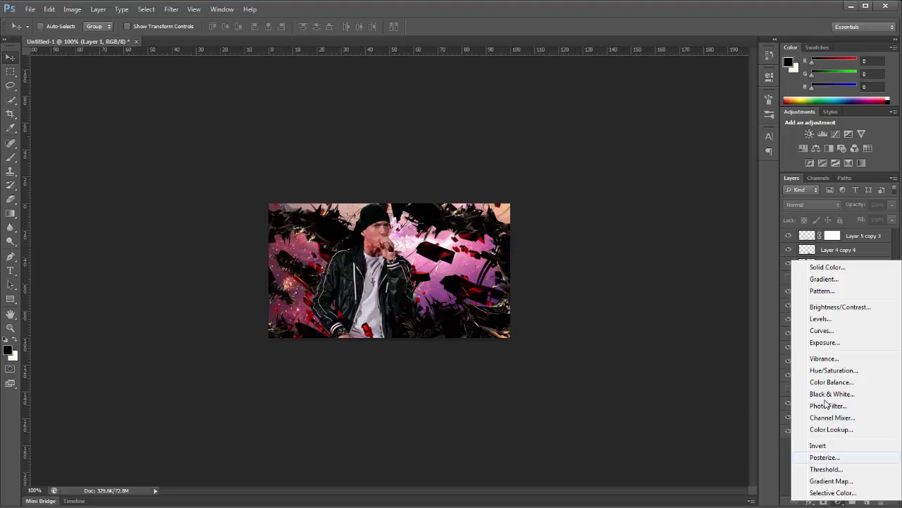
left_click(829, 369)
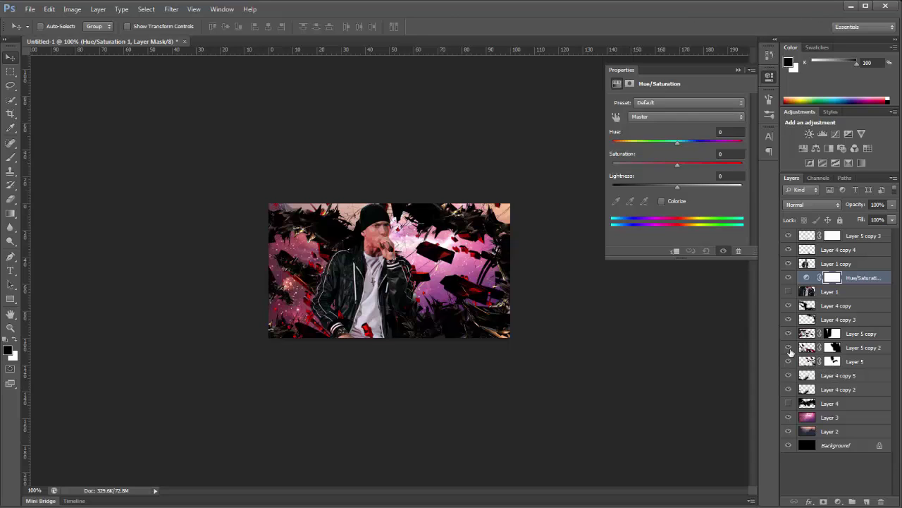
left_click(662, 202)
left_click(720, 133)
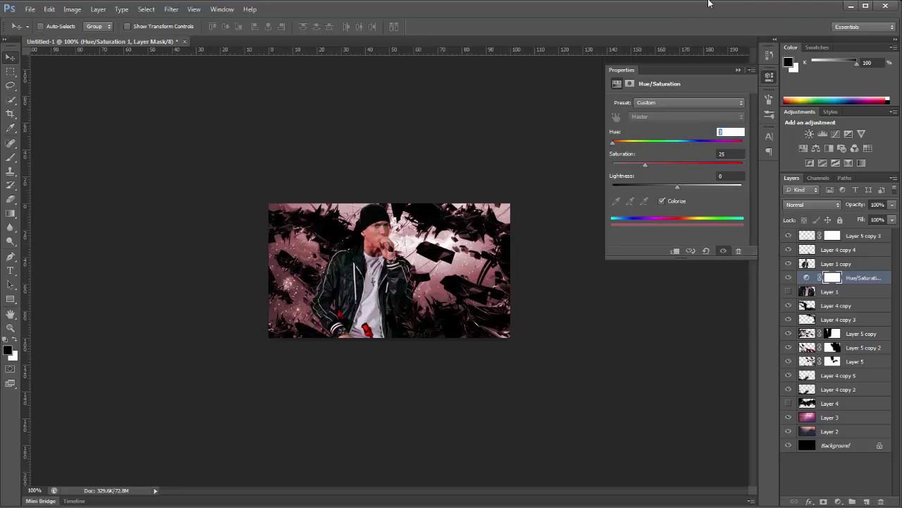
type("46")
key("Tab")
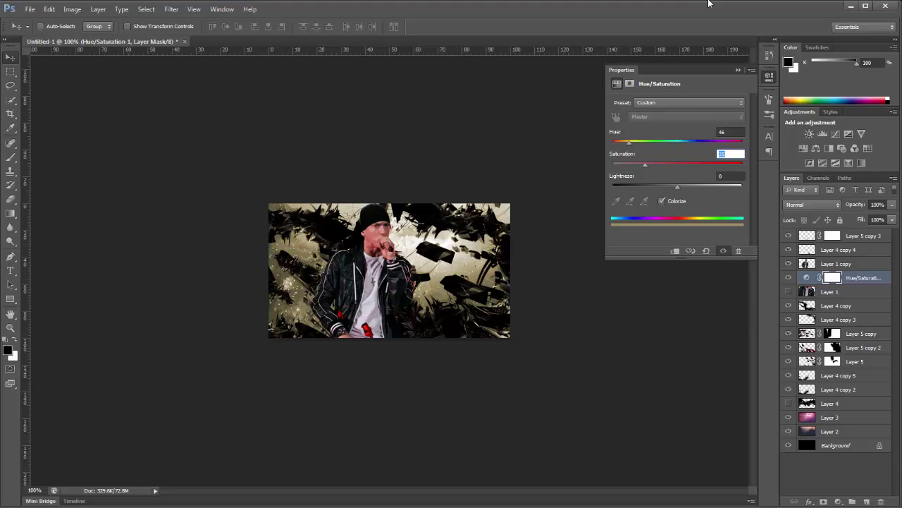
type("43")
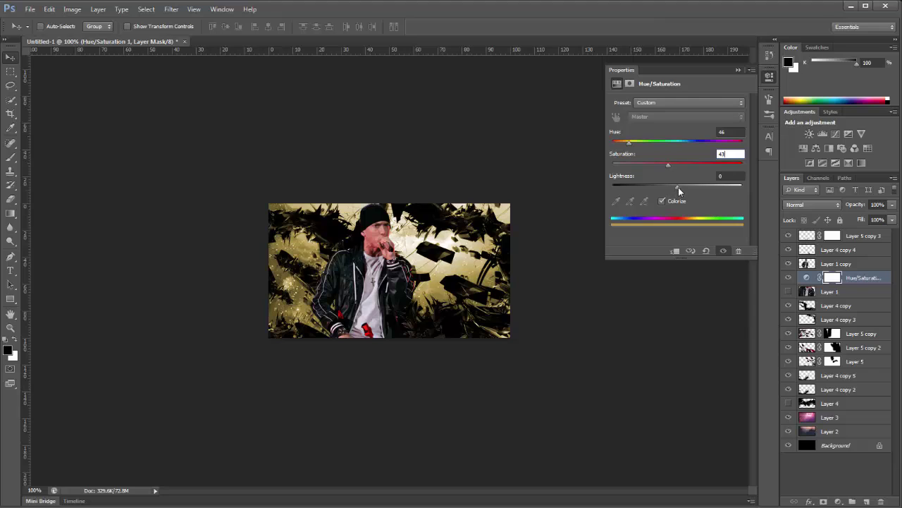
mouse_move(678, 187)
left_mouse_down()
mouse_move(653, 188)
mouse_move(669, 189)
left_mouse_up()
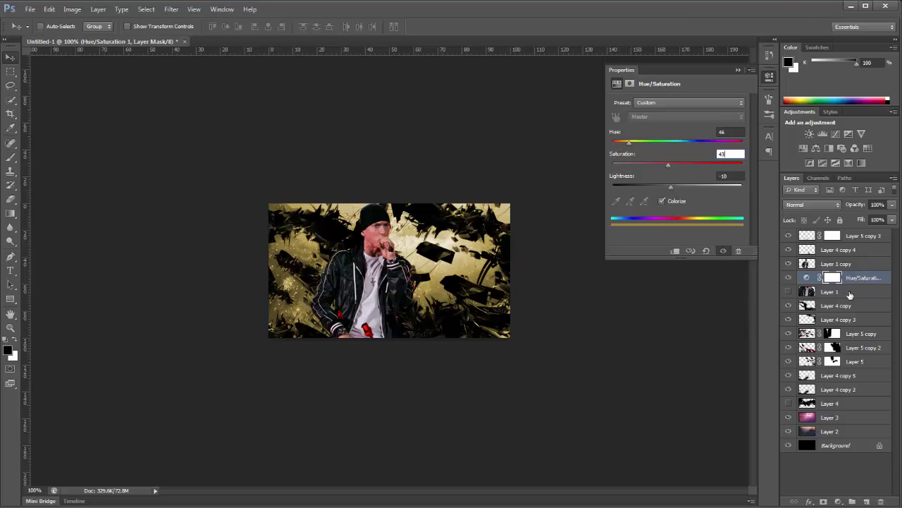
Duplicate the Hue/Saturation adjustment, bring the copy to the top of the layer stack, and clip it to Layer 5 copy 3.
key("ctrl+j")
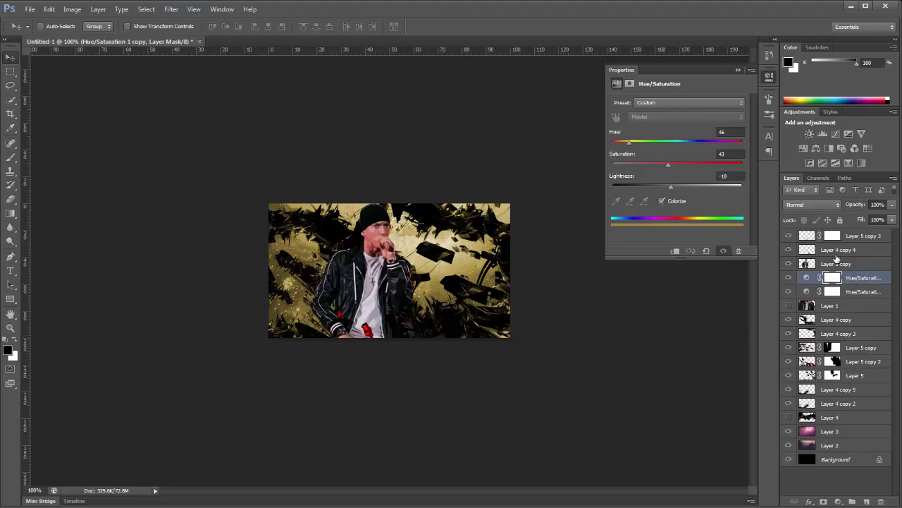
left_click_drag(875, 278, 872, 230)
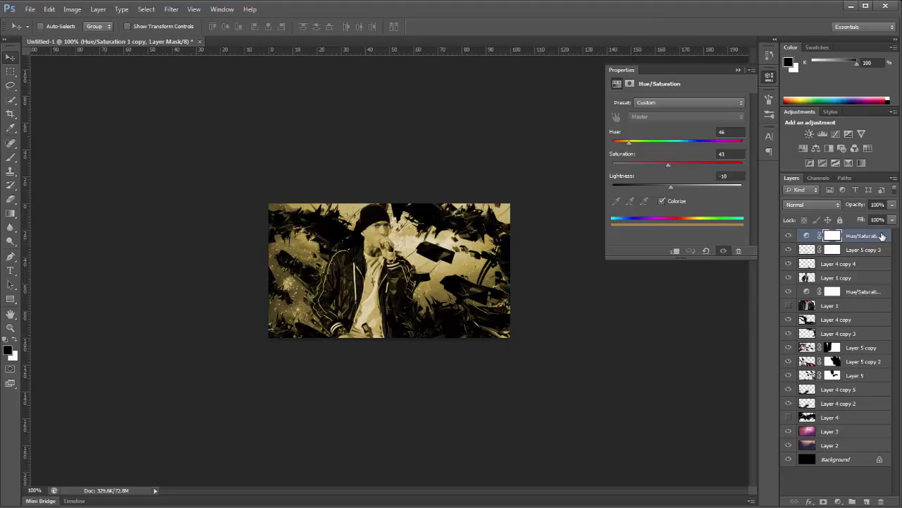
right_click(886, 236)
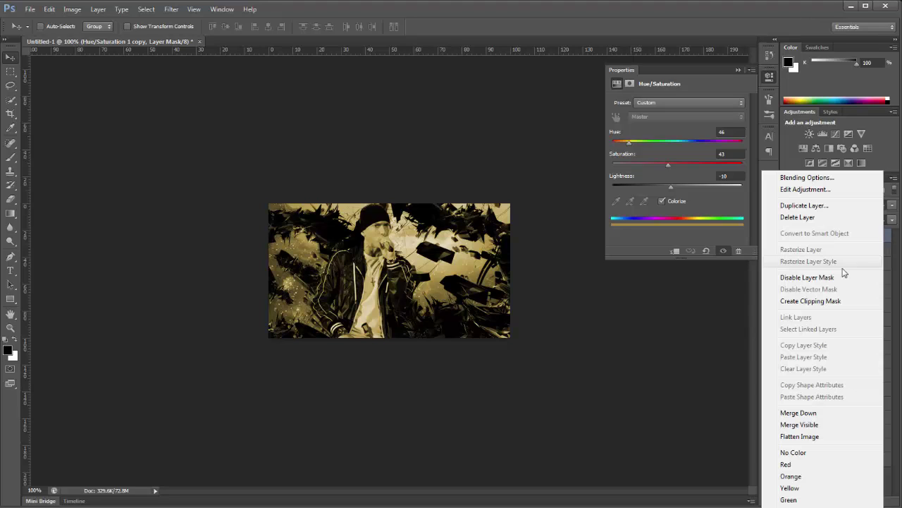
left_click(822, 302)
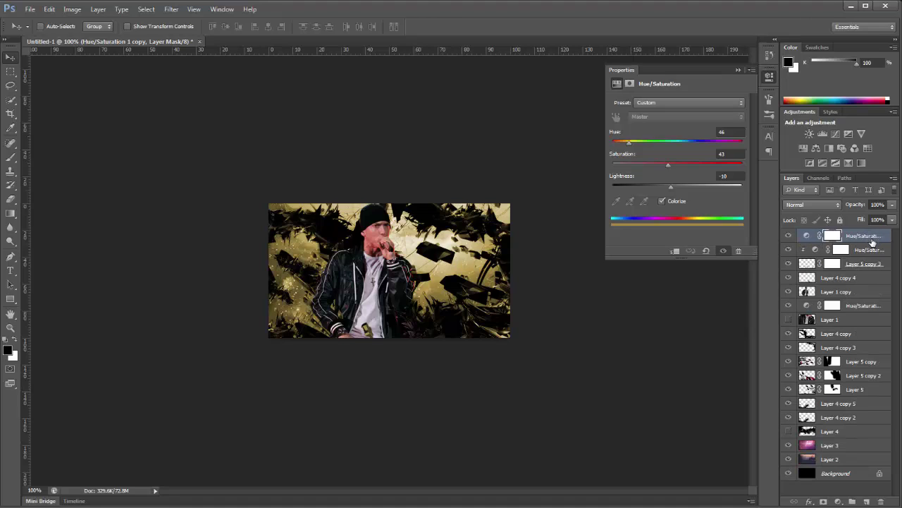
Duplicate the clipped Hue/Saturation adjustment, place the new copy directly above Layer 4 copy 4, and clip it to that layer.
key("ctrl+j")
left_click_drag(873, 236, 875, 271)
right_click(882, 266)
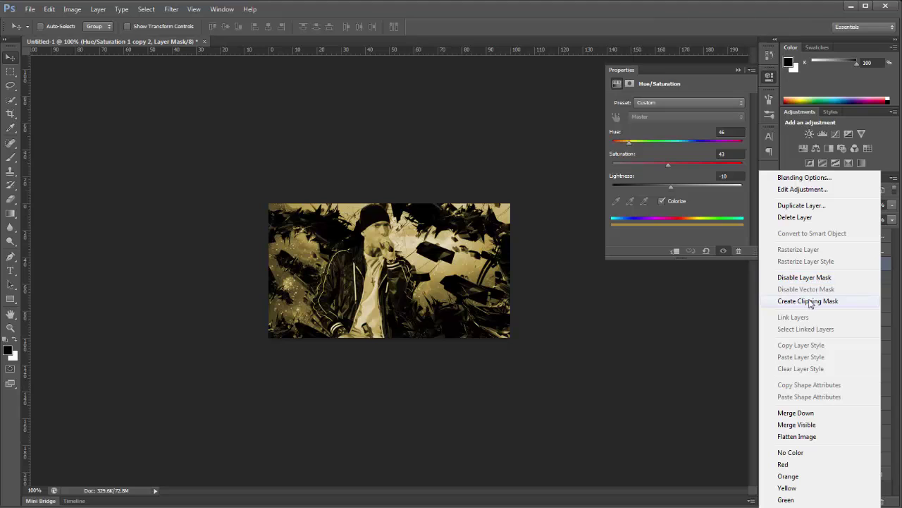
left_click(810, 301)
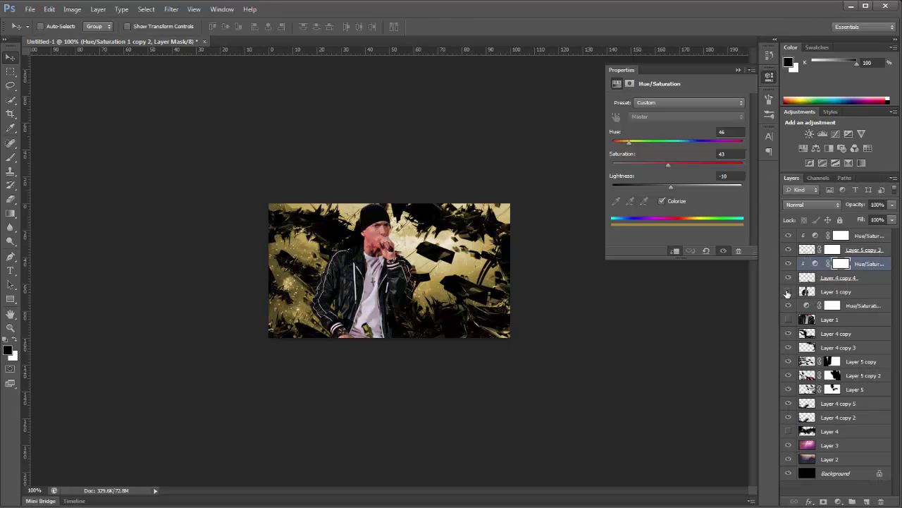
Compare the image with the figure layer, Layer 1 copy, hidden and shown.
left_click(787, 292)
left_click(788, 293)
left_click(787, 293)
left_click(787, 292)
left_click(789, 292)
left_click(788, 292)
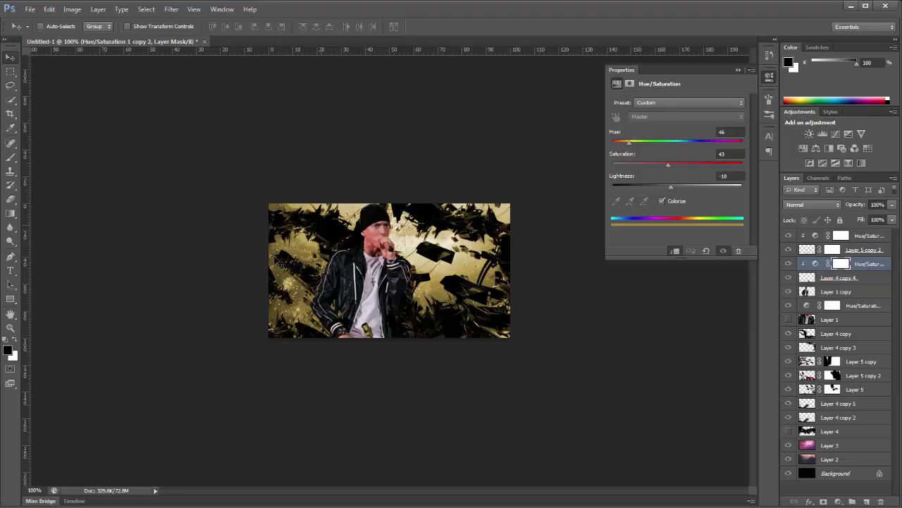
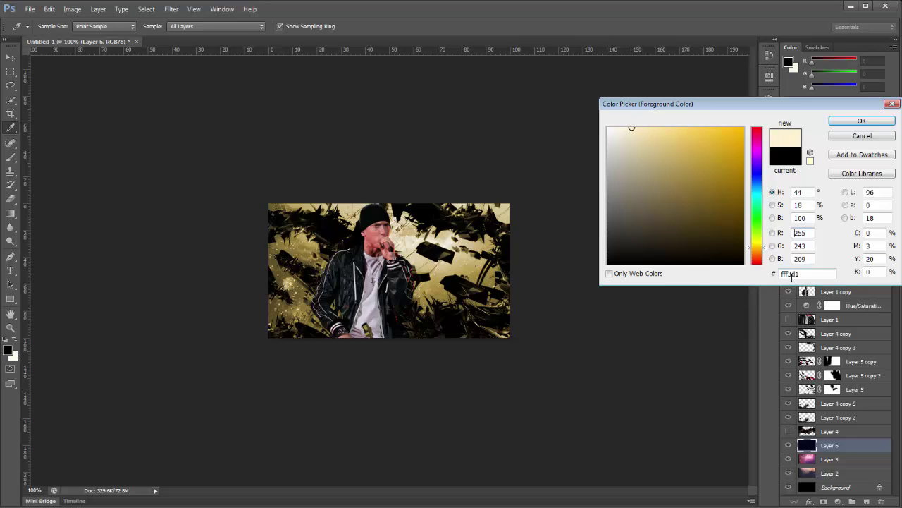
Set the foreground color to #fff3d1 and enlarge the brush to 195 px.
left_click(860, 120)
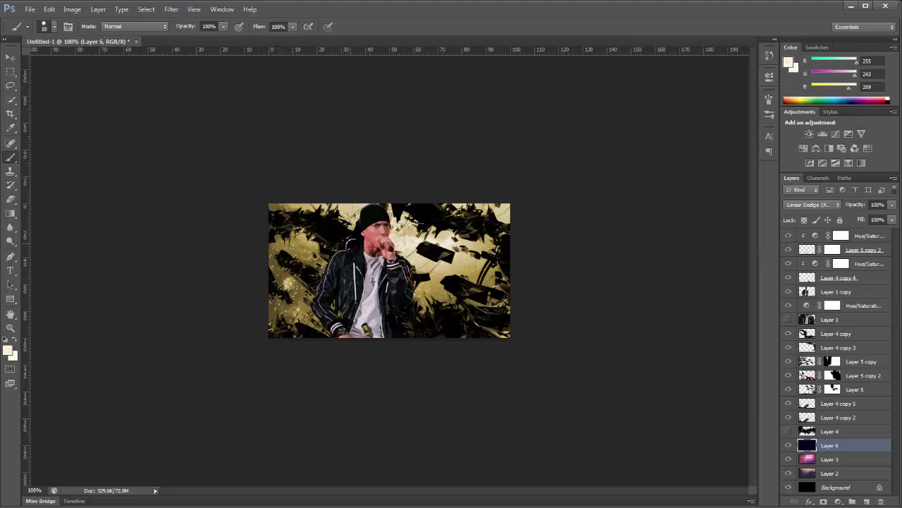
right_click(351, 243)
left_click_drag(444, 266, 442, 271)
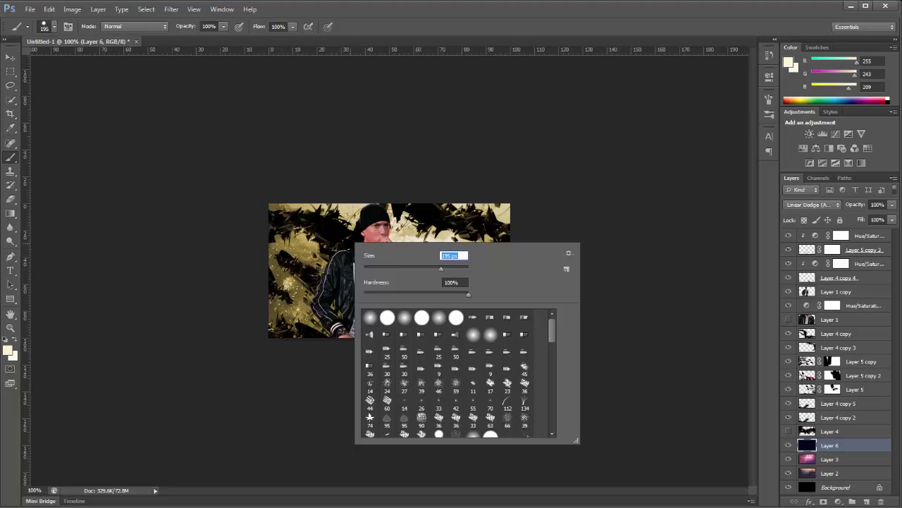
key("Return")
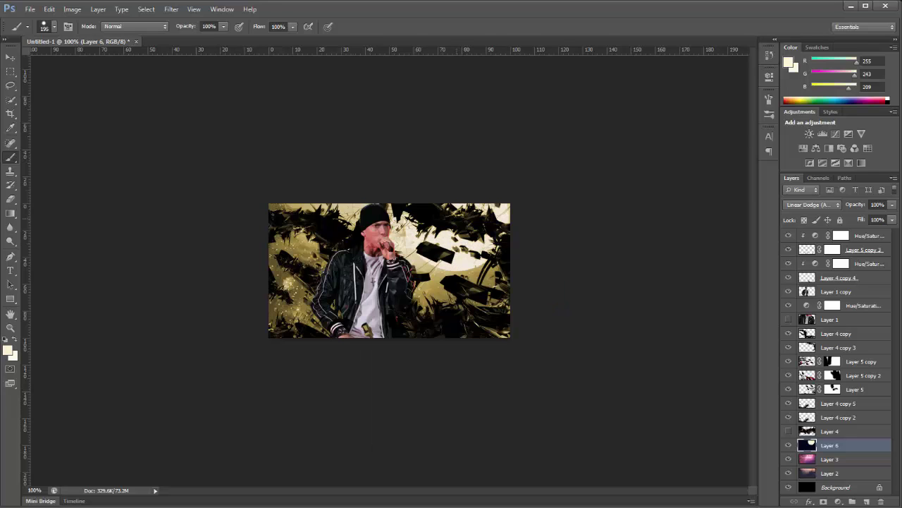
Soften the brush to 0% hardness and reduce its size to 162 px.
right_click(446, 248)
left_click_drag(493, 294, 400, 303)
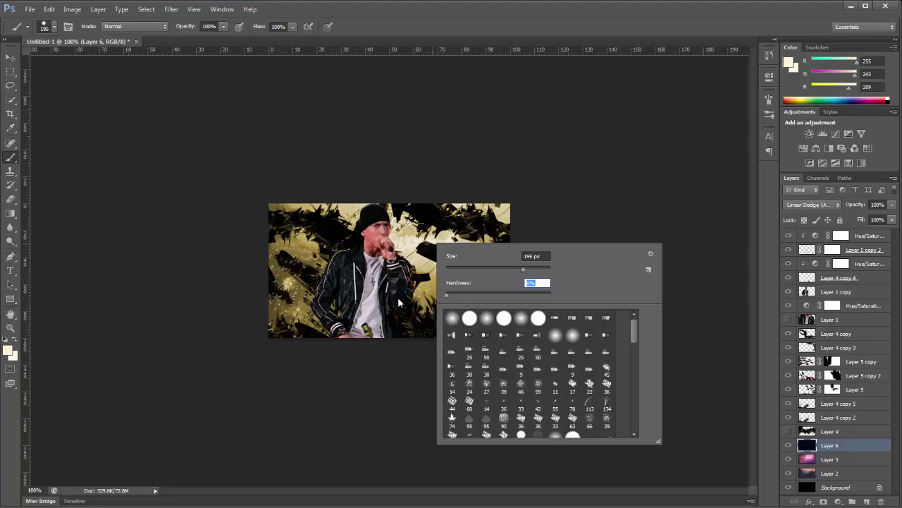
left_click_drag(522, 271, 519, 271)
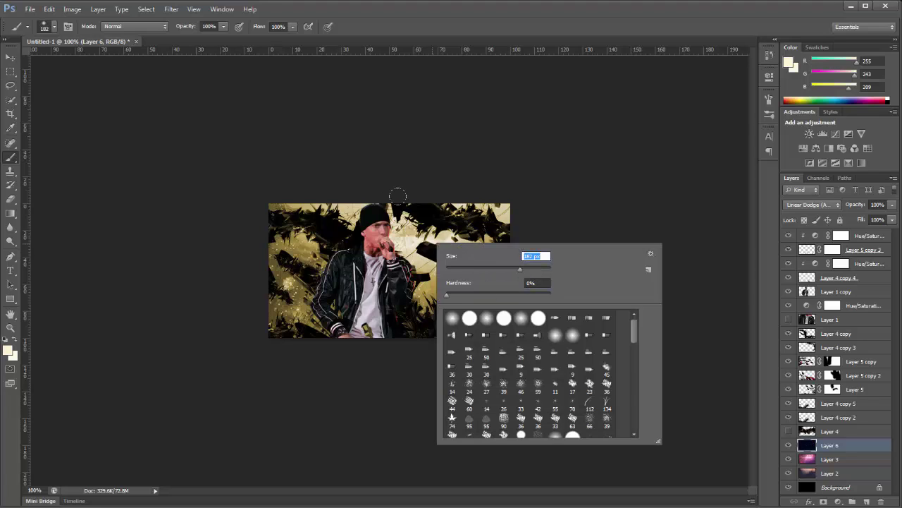
key("Return")
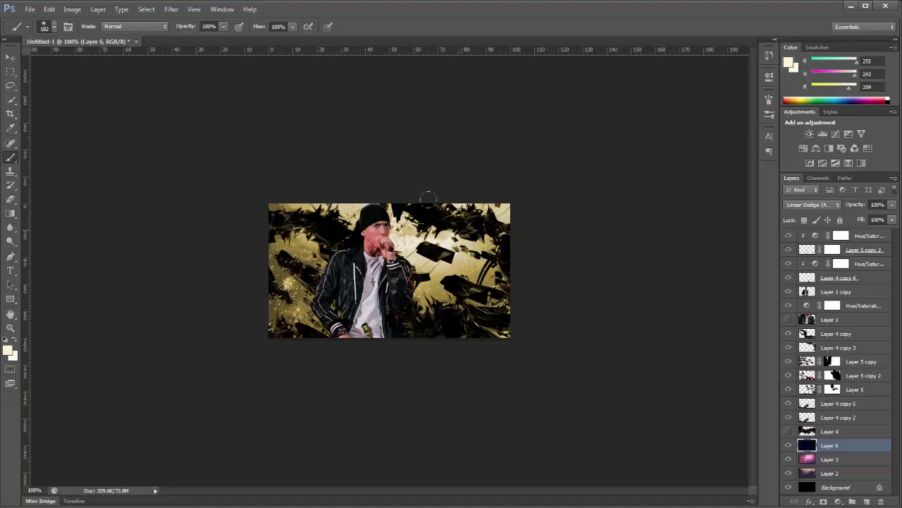
right_click(468, 234)
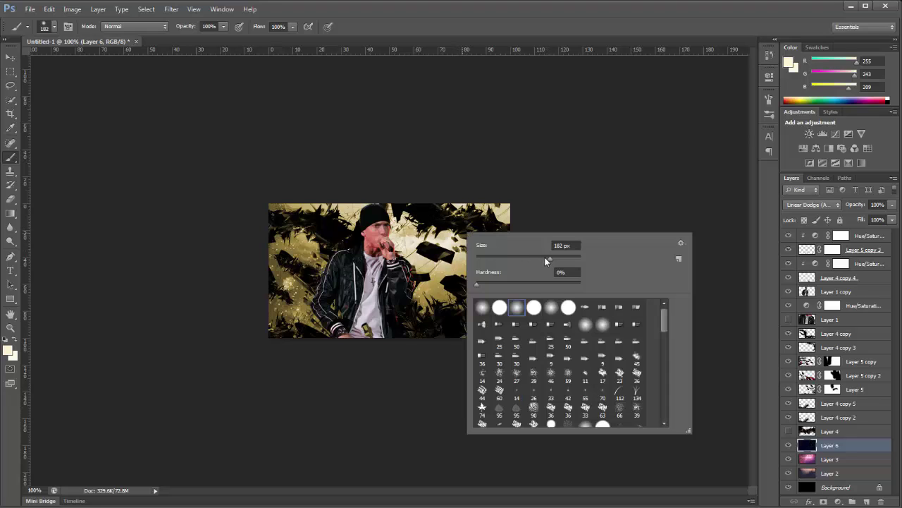
key("Return")
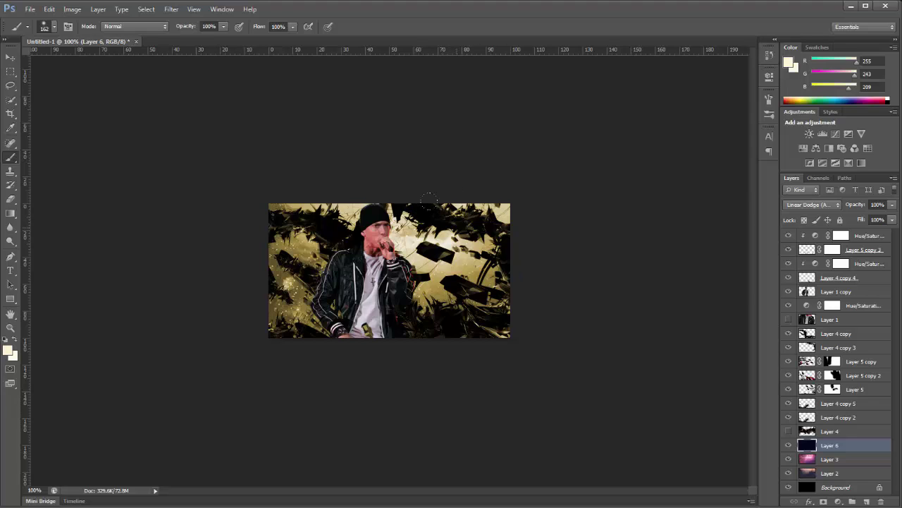
Paint soft cream highlights on Layer 6 at the upper right, right of the figure and behind his shoulder on the left.
left_click_drag(428, 199, 580, 283)
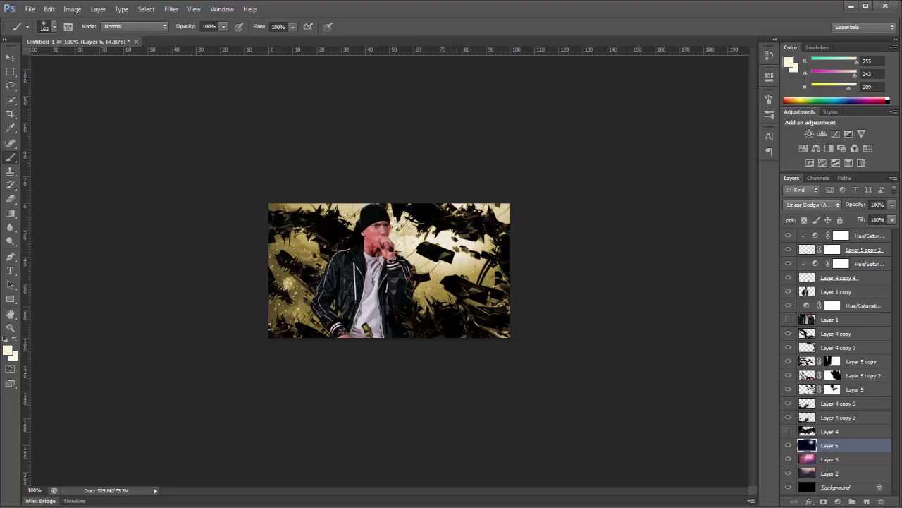
left_click_drag(436, 279, 606, 408)
key("ctrl+z")
left_click(448, 275)
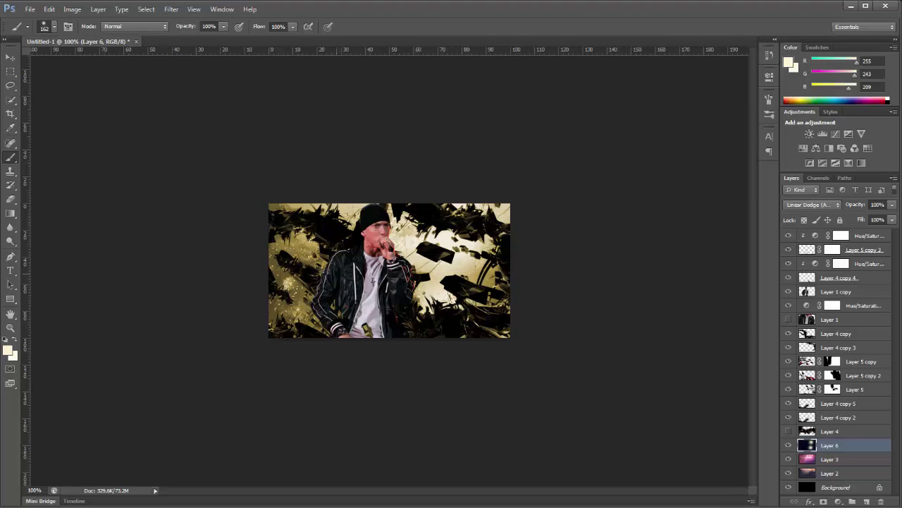
left_click(327, 253)
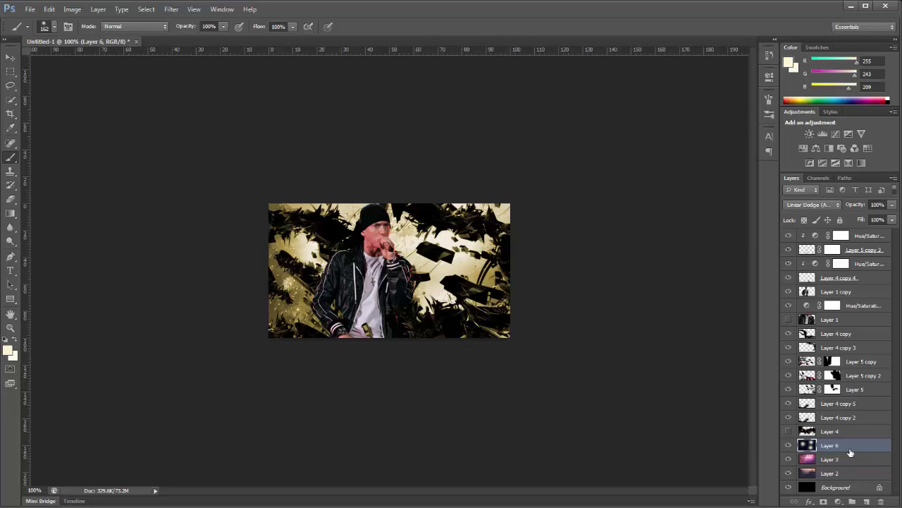
Add a new layer above Layer 6, fill it with the foreground color, invert it, and set its blend mode to Linear Dodge (Add).
left_click(866, 501)
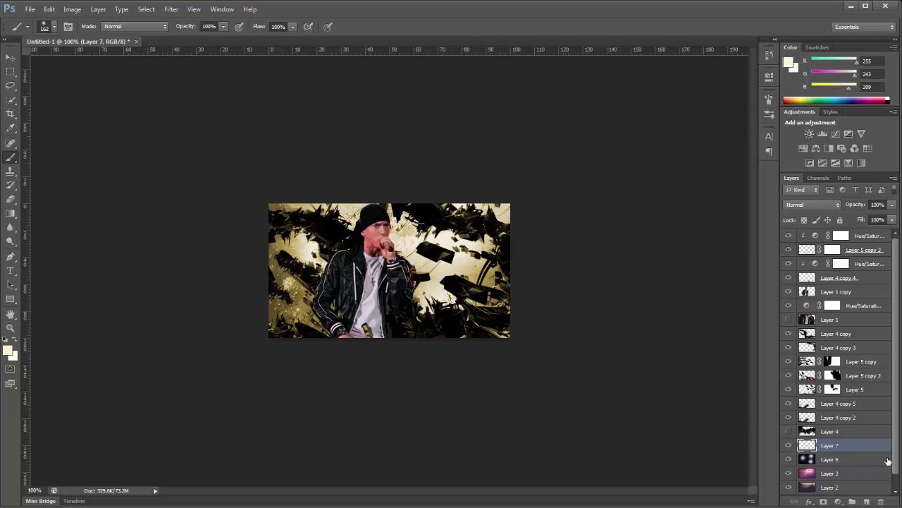
key("alt+BackSpace")
key("ctrl+i")
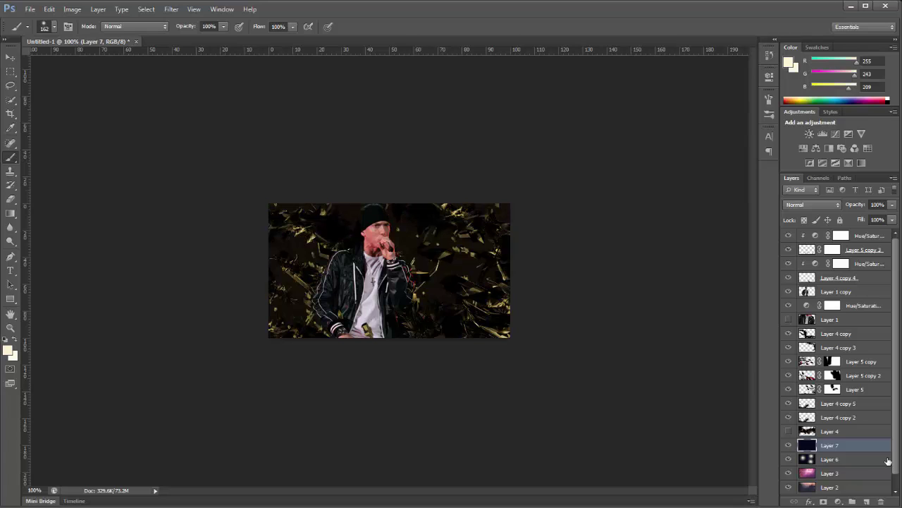
left_click(817, 206)
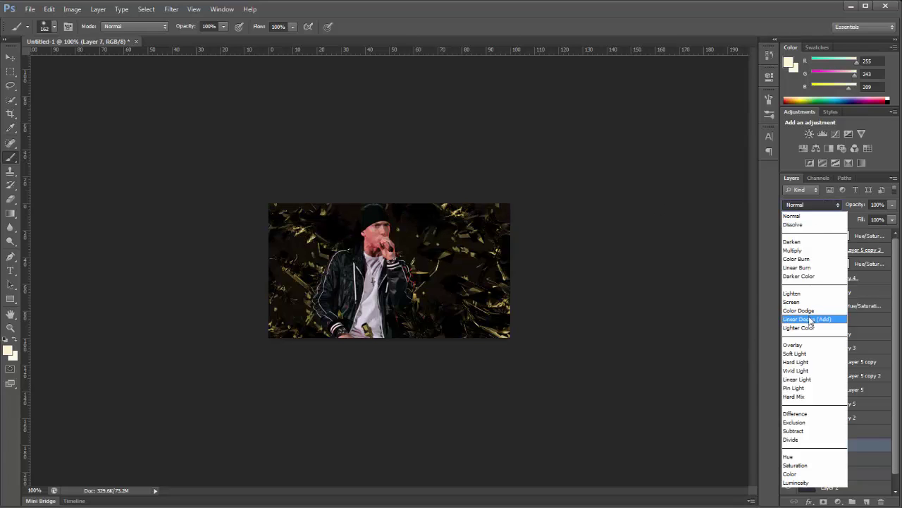
left_click(810, 319)
Reduce the soft brush to 66 px and set the foreground color to the paler cream #fff6de.
right_click(478, 292)
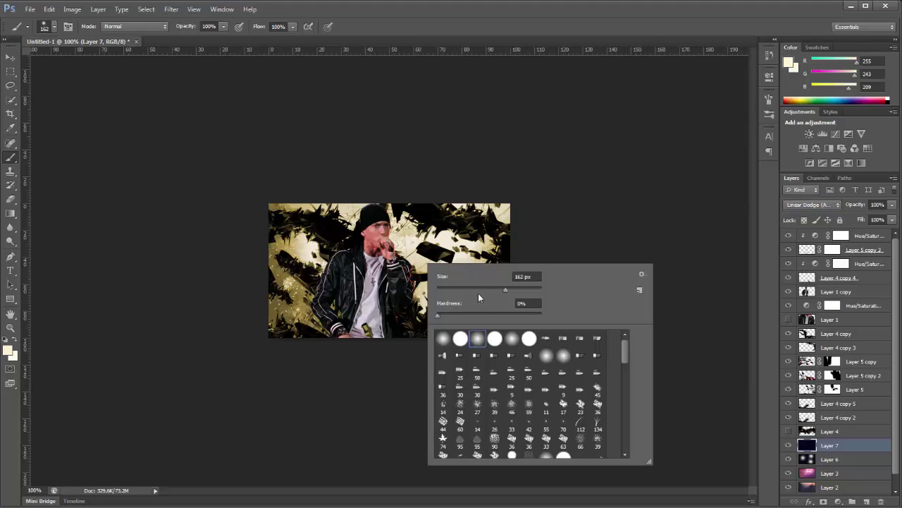
left_click(480, 289)
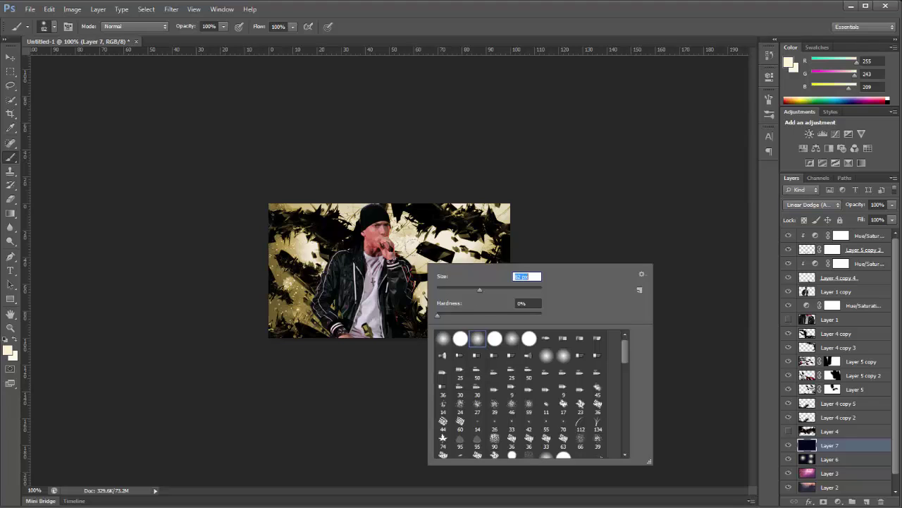
left_click(471, 287)
key("Return")
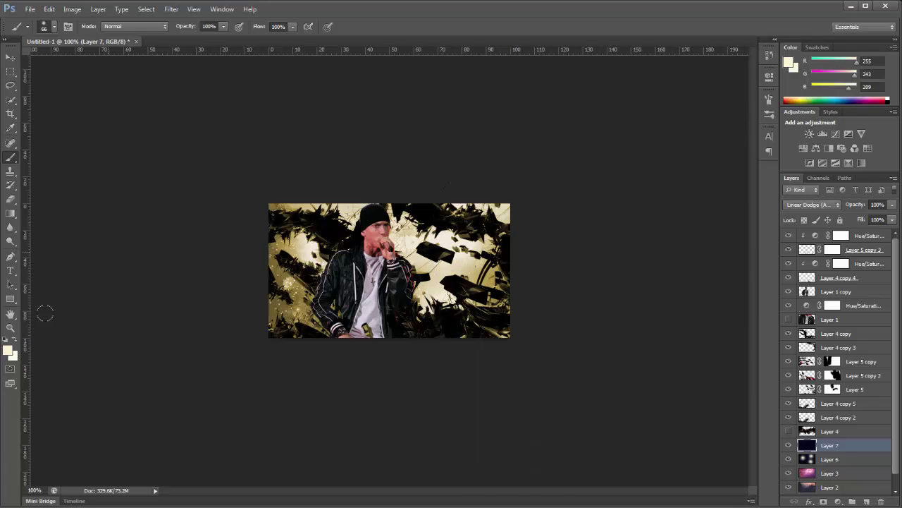
left_click(8, 350)
left_click(625, 127)
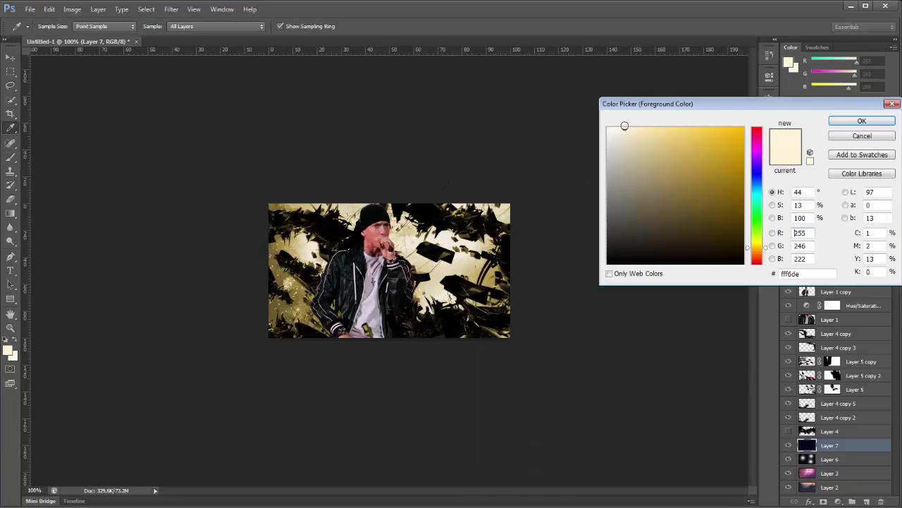
left_click(861, 120)
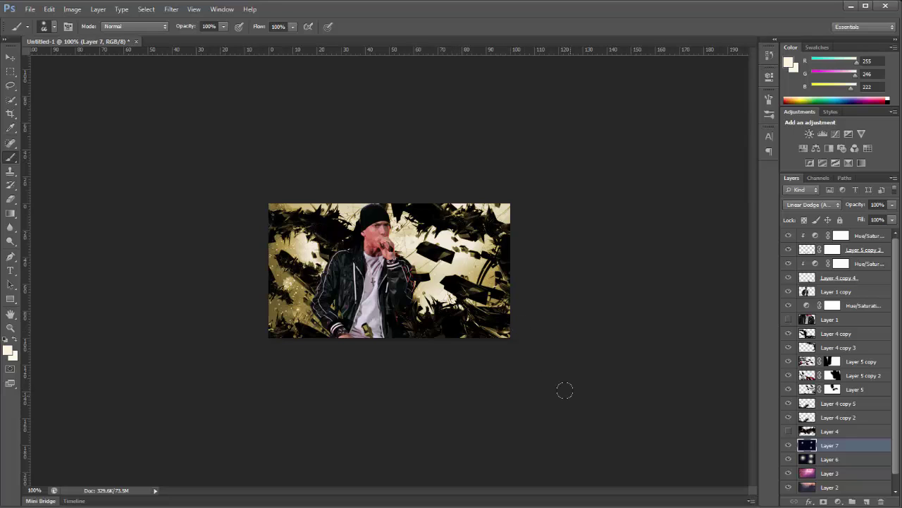
Compare the image with the small highlights on Layer 7 hidden and shown.
left_click(788, 445)
left_click(788, 446)
left_click(788, 446)
left_click(788, 446)
left_click(788, 446)
left_click(788, 446)
Add a new layer at the top of the stack, fill it with black, and set its blend mode to Linear Dodge (Add).
left_click(879, 238)
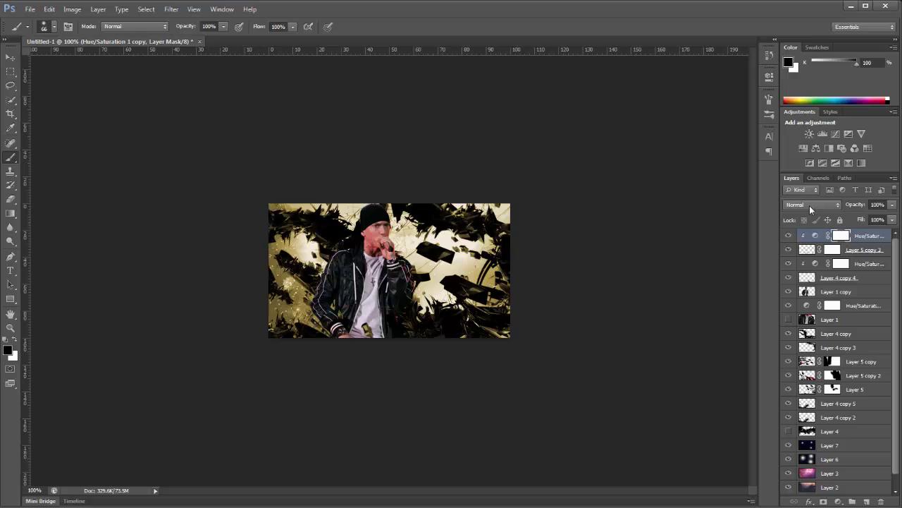
left_click(866, 502)
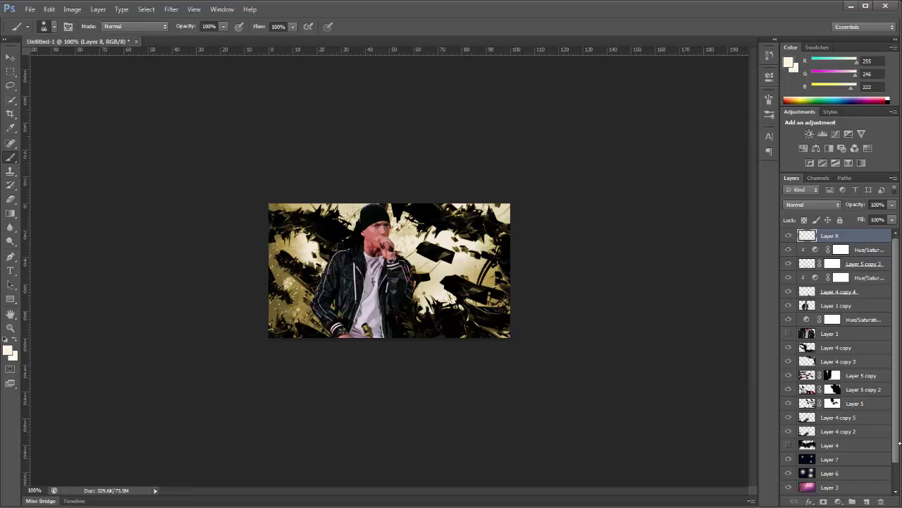
key("alt+BackSpace")
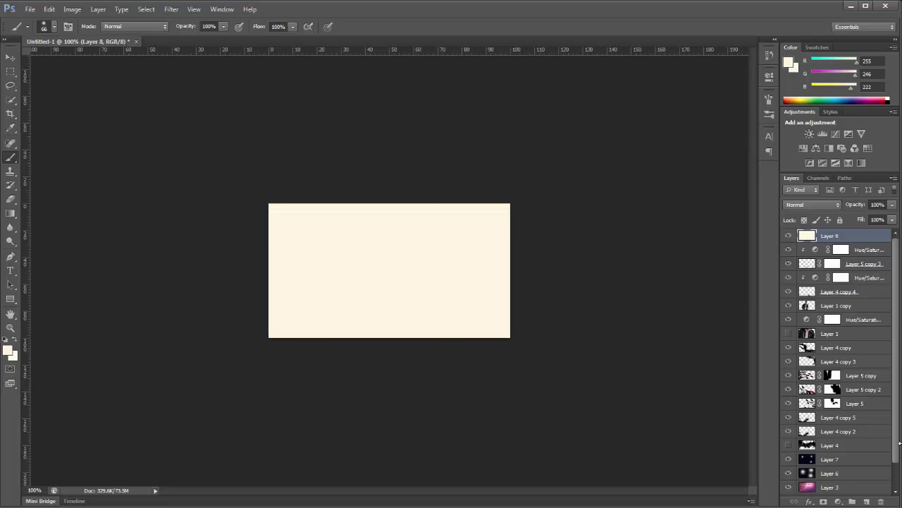
key("ctrl+i")
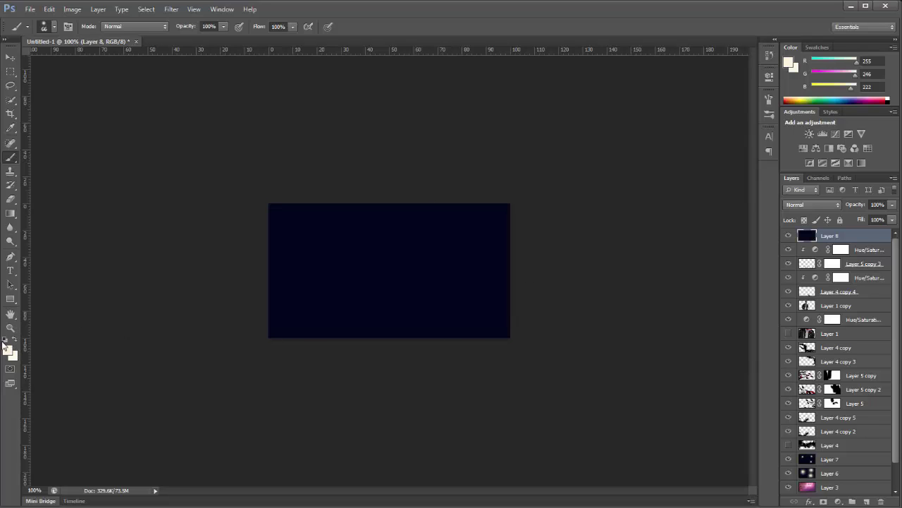
left_click(5, 342)
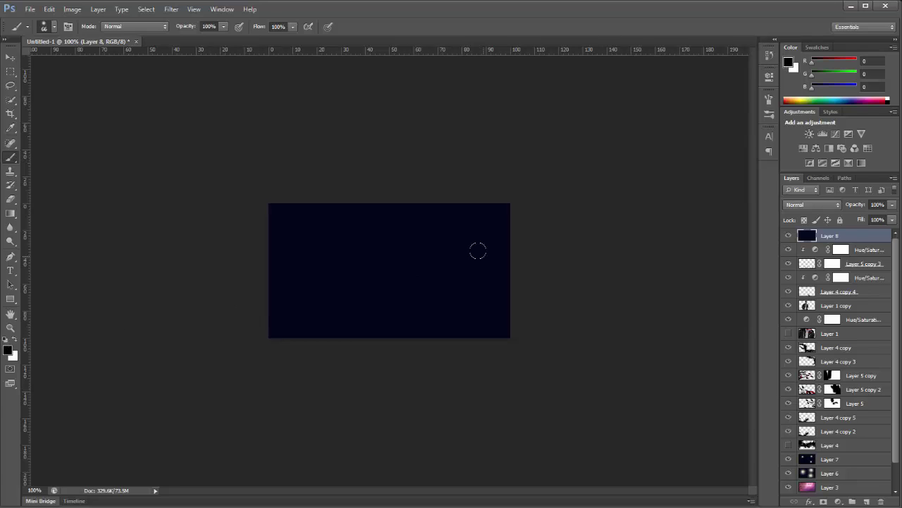
mouse_move(11, 213)
left_mouse_down()
mouse_move(32, 226)
mouse_move(53, 222)
left_mouse_up()
left_click(323, 252)
left_click(10, 57)
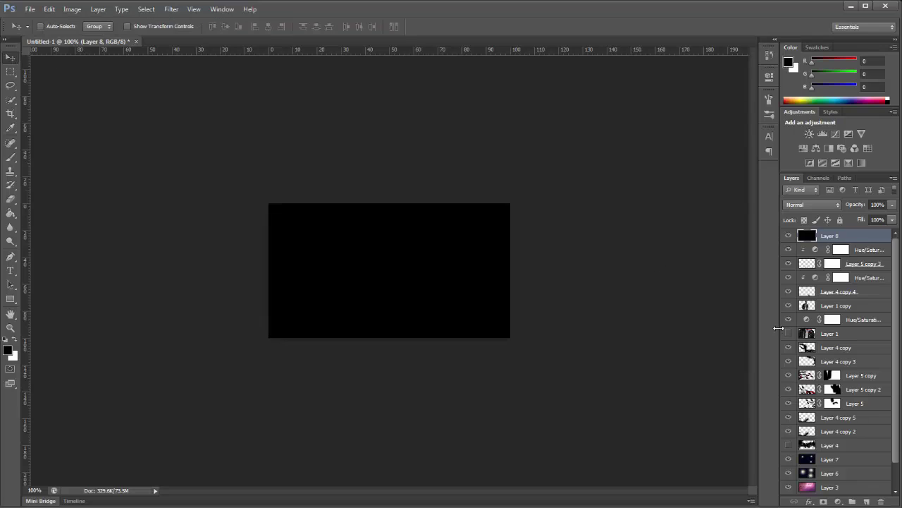
left_click(807, 206)
left_click(810, 319)
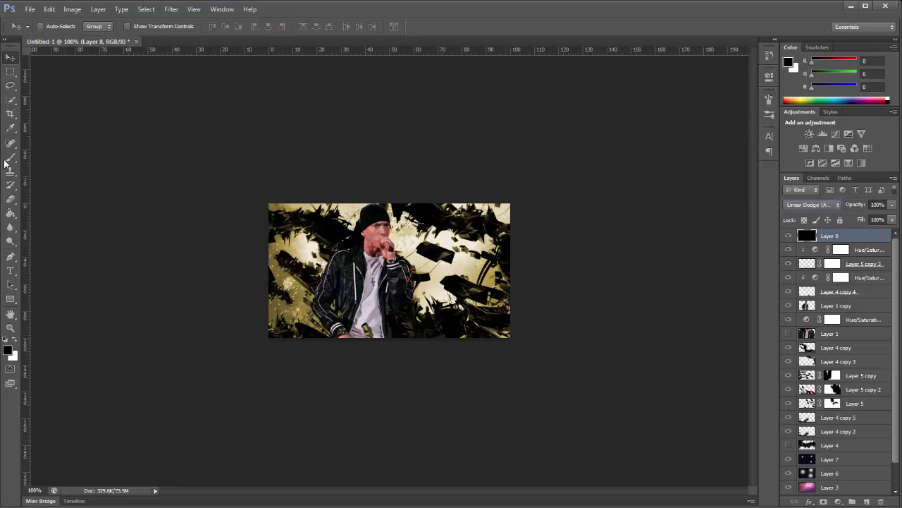
Sample a pale cream from the bright background right of the figure as the brush's foreground color.
left_click(10, 127)
left_click(8, 349)
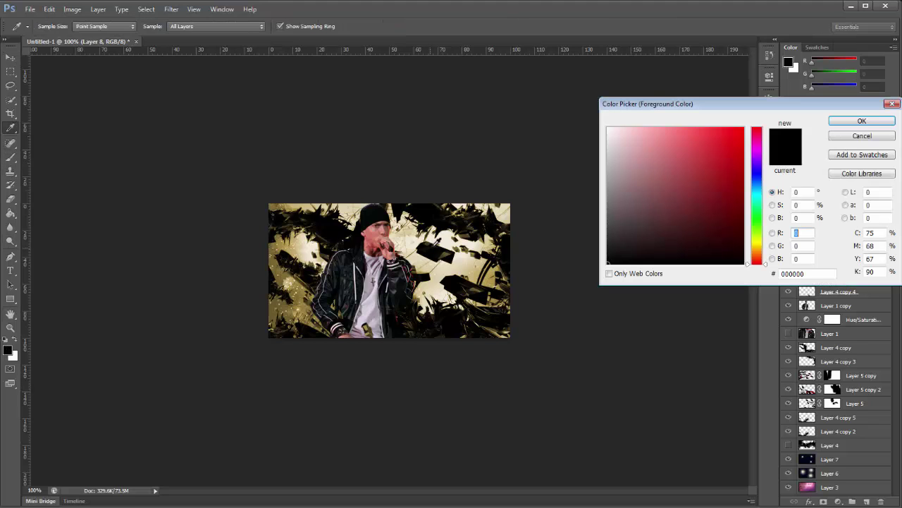
left_click(437, 240)
left_click(861, 120)
key("b")
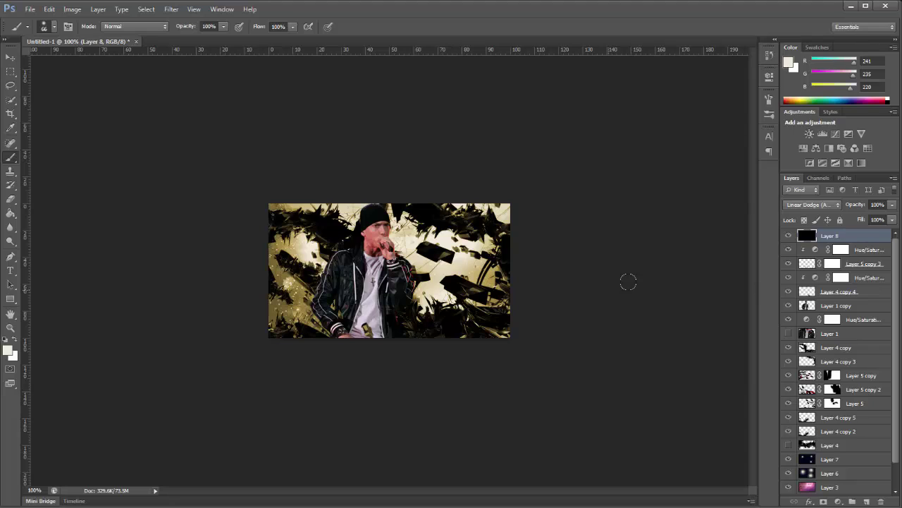
Enlarge the soft brush to 152 px and lower its flow to 48%.
right_click(441, 237)
left_click(502, 263)
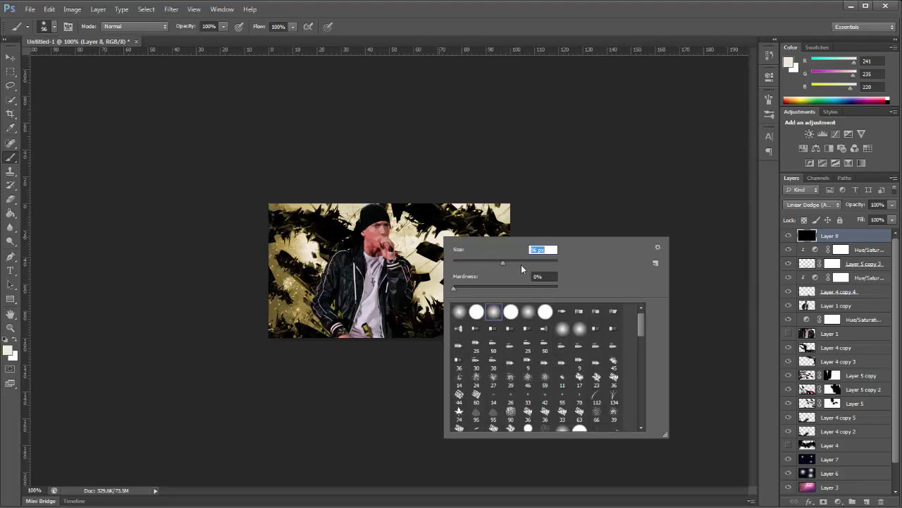
type("152")
left_click(292, 26)
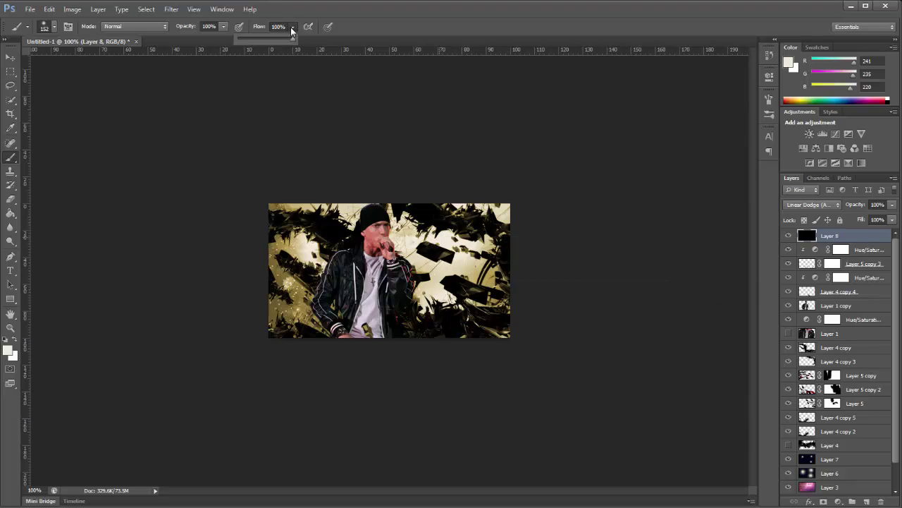
left_click(265, 38)
Paint soft pale highlights on Layer 8 over the background right of the figure, at the upper right, right edge and lower right.
left_click(444, 234)
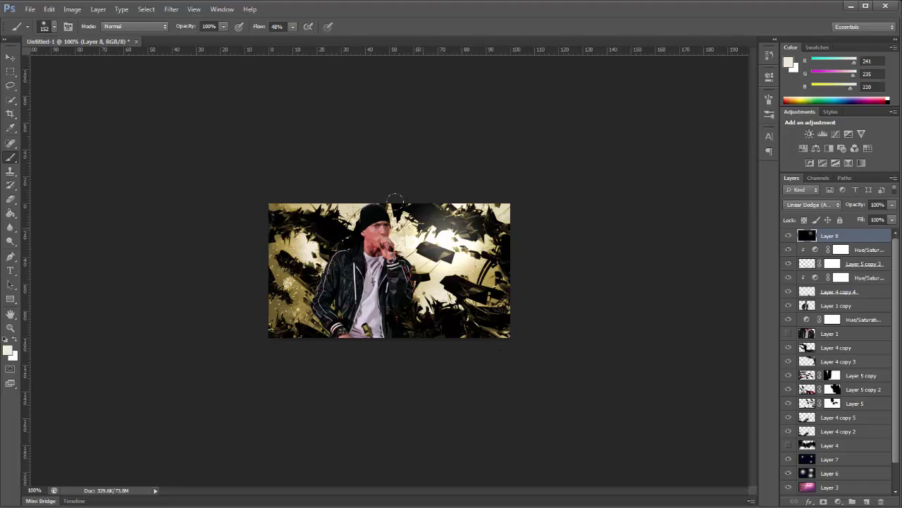
left_click_drag(395, 200, 434, 237)
key("ctrl+z")
left_click(504, 250)
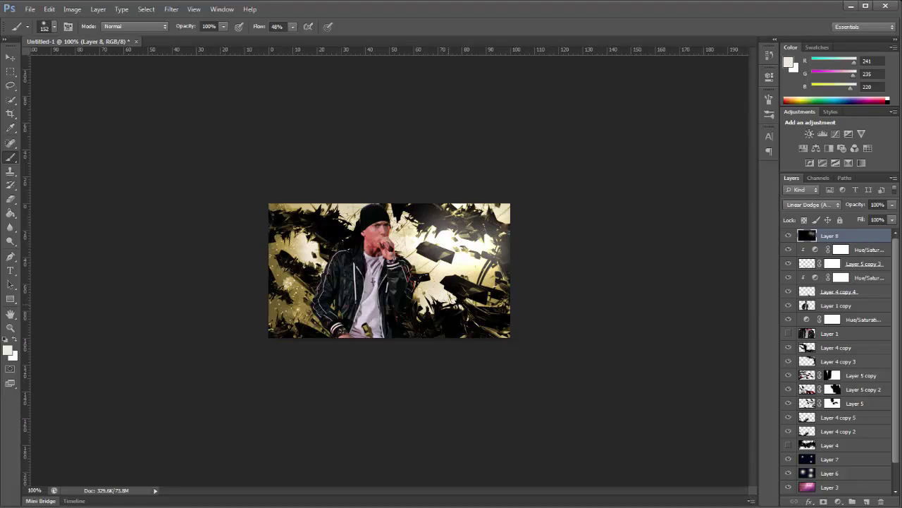
left_click(449, 305)
key("ctrl+z")
left_click(445, 303)
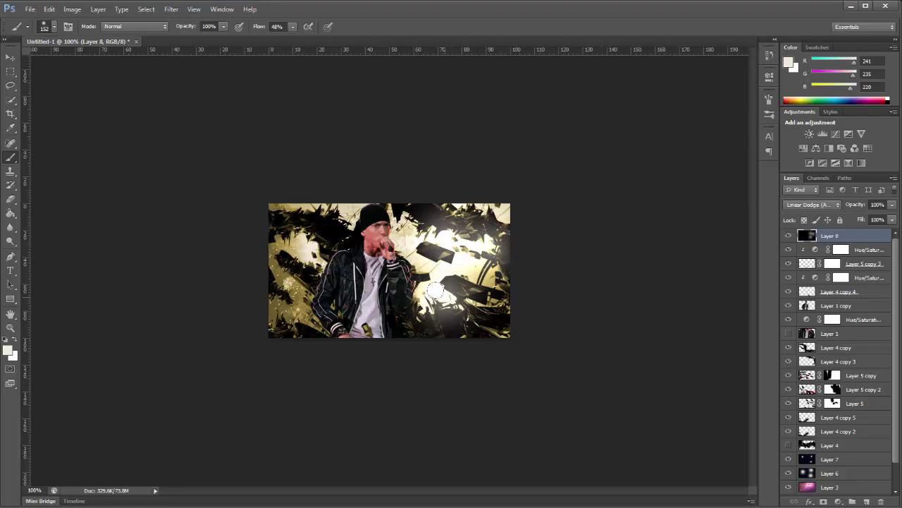
key("ctrl+z")
left_click(454, 306)
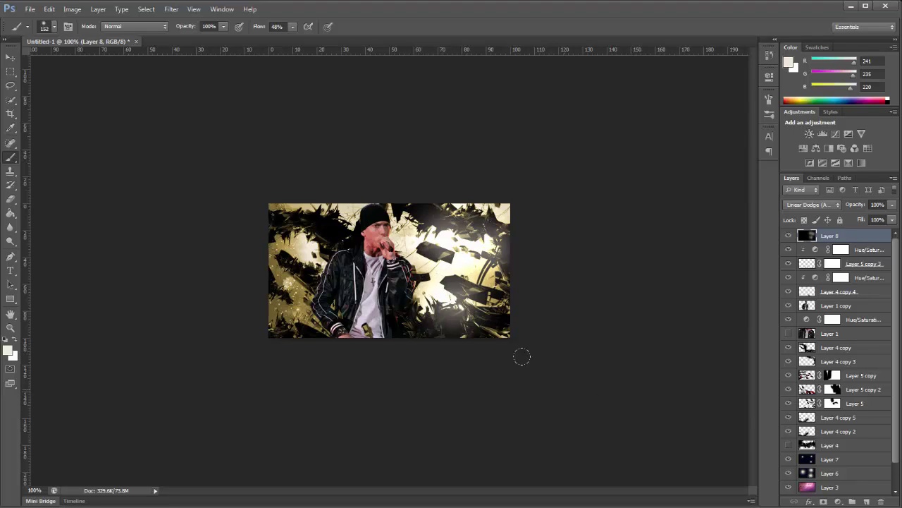
key("ctrl+z")
key("ctrl+z")
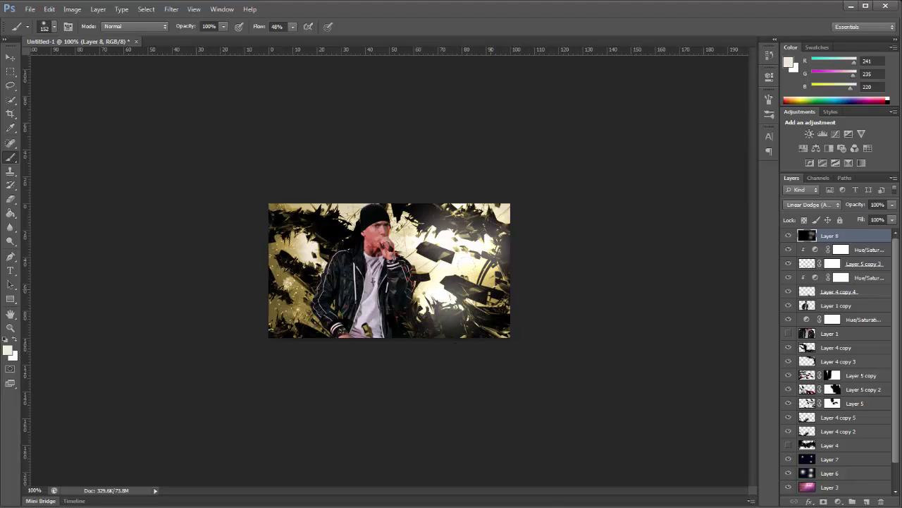
left_click(468, 270)
key("ctrl+z")
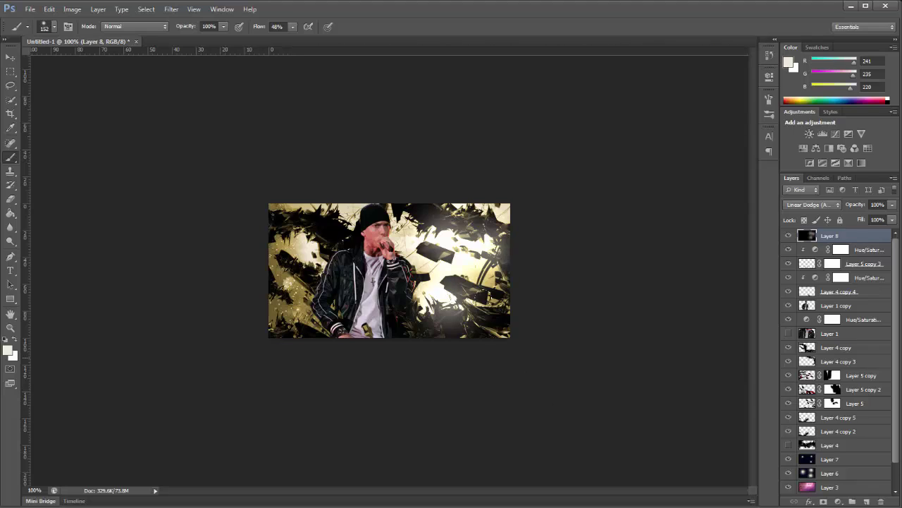
key("ctrl+z")
key("ctrl+z")
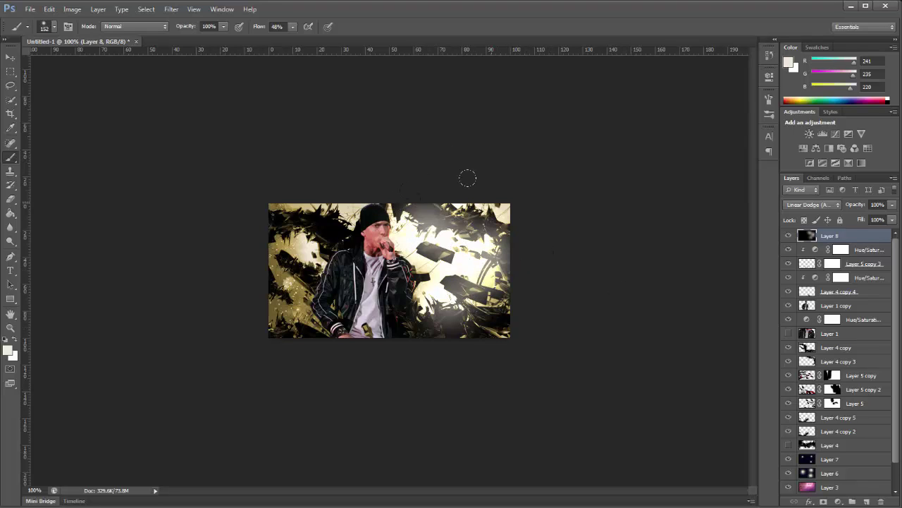
Add soft highlights on Layer 8 left of the head, across the cap and jacket, and at the figure's lower right.
key("ctrl+z")
key("ctrl+z")
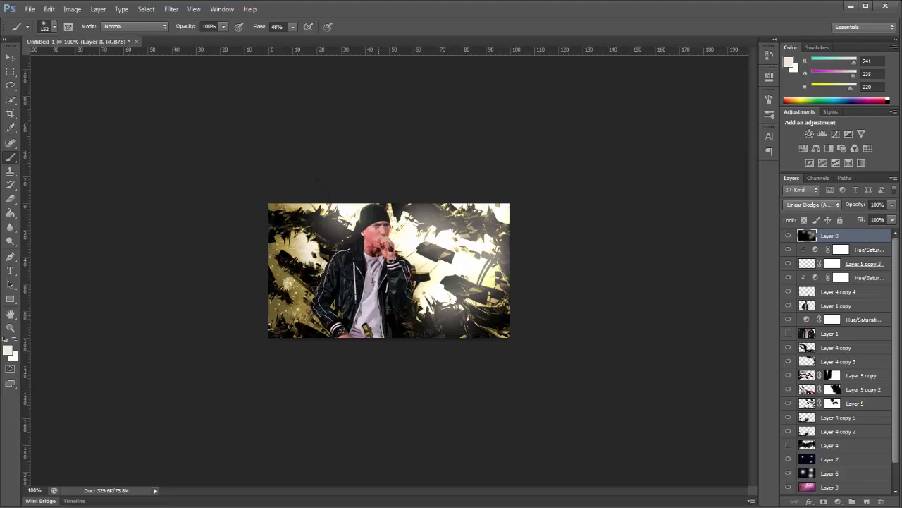
key("ctrl+z")
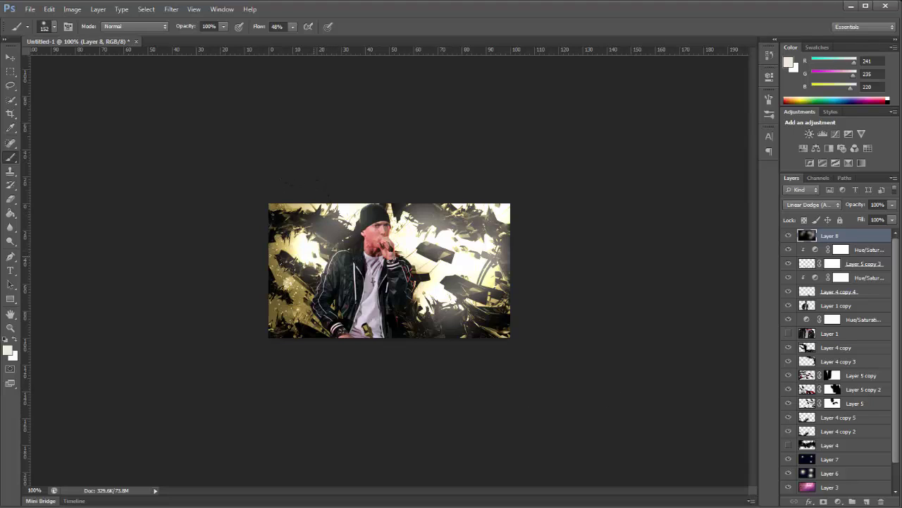
key("ctrl+z")
key("ctrl+z")
key("ctrl+z")
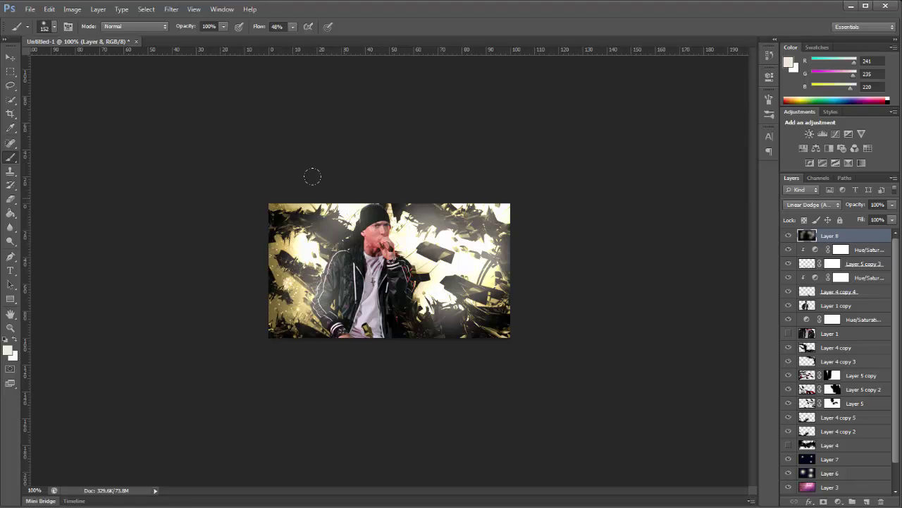
left_click(357, 208)
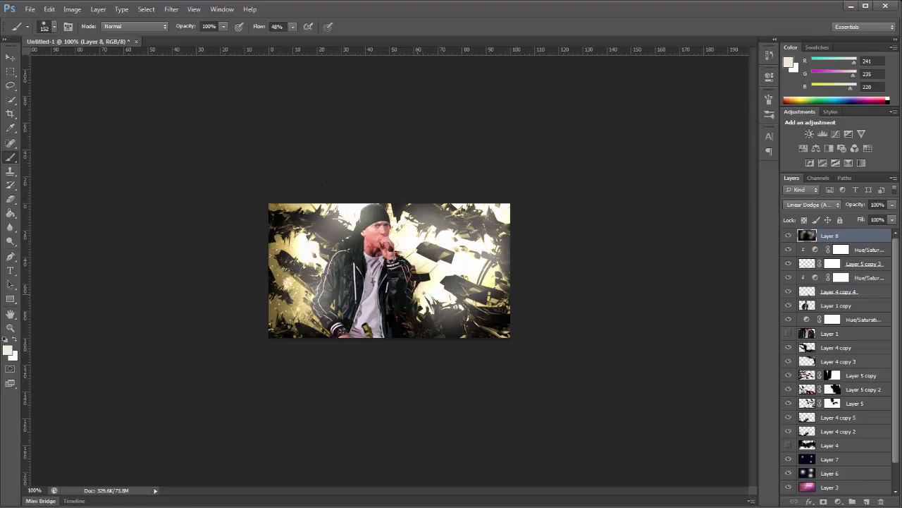
left_click(423, 299)
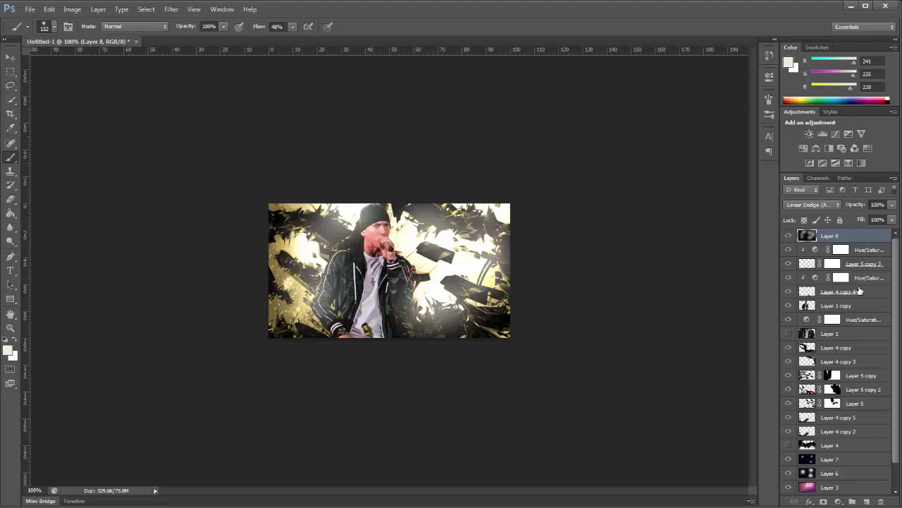
Add a new layer above Layer 8 and set up a black soft brush at 189 px with 100% flow.
left_click(867, 501)
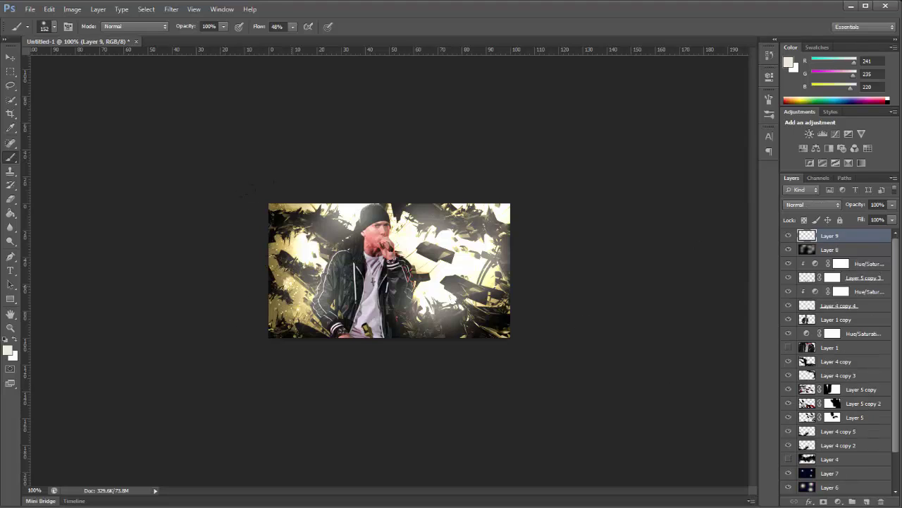
left_click(6, 341)
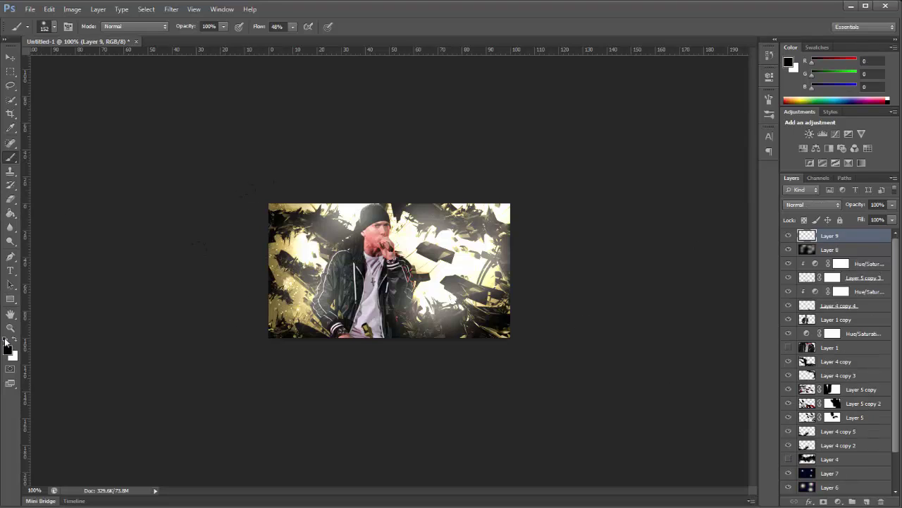
right_click(452, 271)
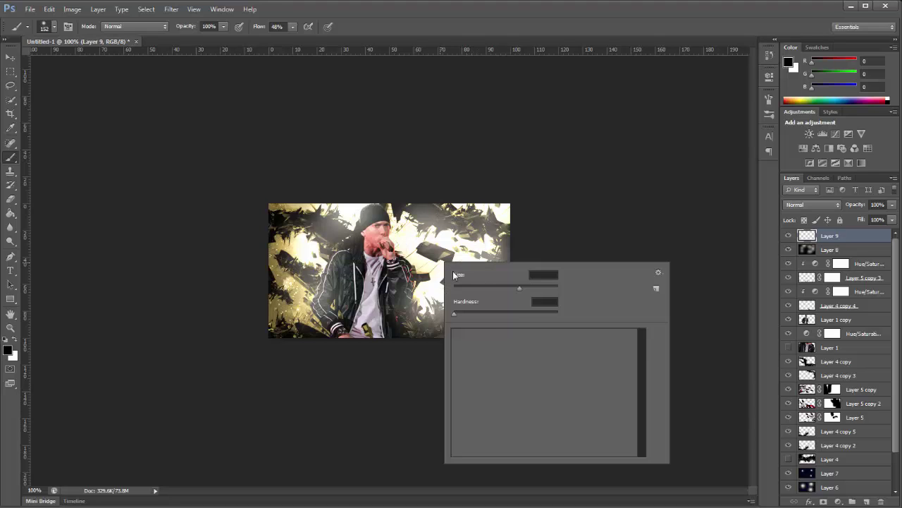
left_click(529, 287)
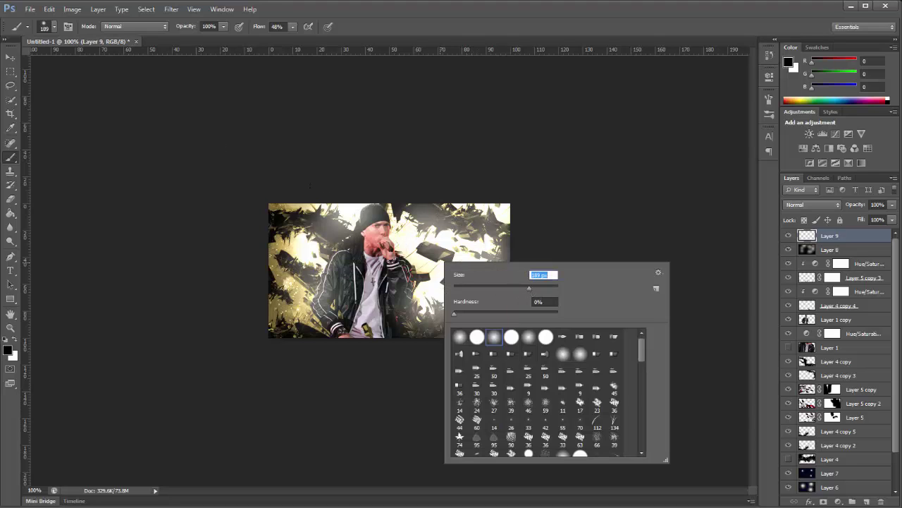
left_click(291, 28)
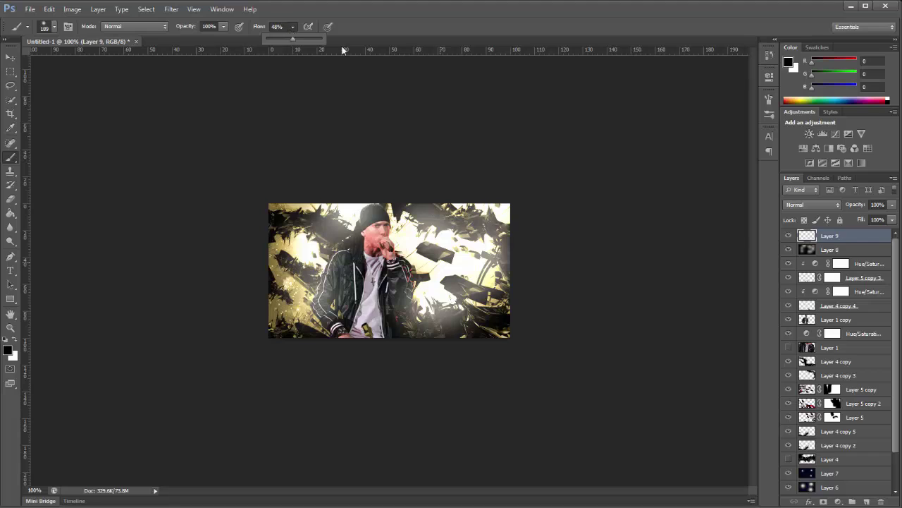
left_click_drag(342, 50, 352, 27)
Paint black shading around the canvas edges on Layer 9 and reduce the layer's opacity to 26%.
mouse_move(215, 205)
left_mouse_down()
mouse_move(234, 157)
mouse_move(206, 291)
mouse_move(200, 244)
mouse_move(255, 328)
mouse_move(270, 321)
mouse_move(428, 345)
mouse_move(482, 334)
mouse_move(452, 344)
mouse_move(489, 334)
mouse_move(527, 248)
mouse_move(511, 232)
mouse_move(517, 186)
left_mouse_up()
mouse_move(498, 297)
left_mouse_down()
mouse_move(430, 345)
mouse_move(328, 350)
left_mouse_up()
mouse_move(852, 210)
left_mouse_down()
mouse_move(789, 212)
mouse_move(804, 212)
left_mouse_up()
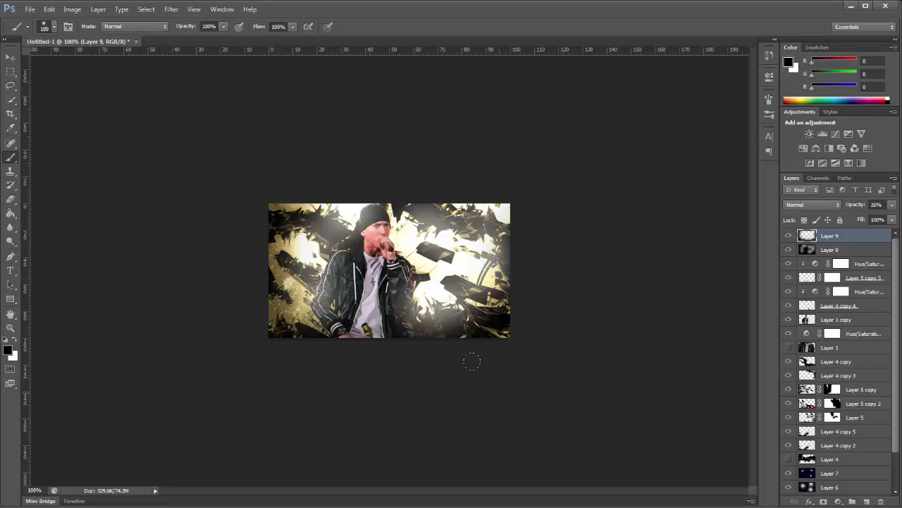
left_click(10, 56)
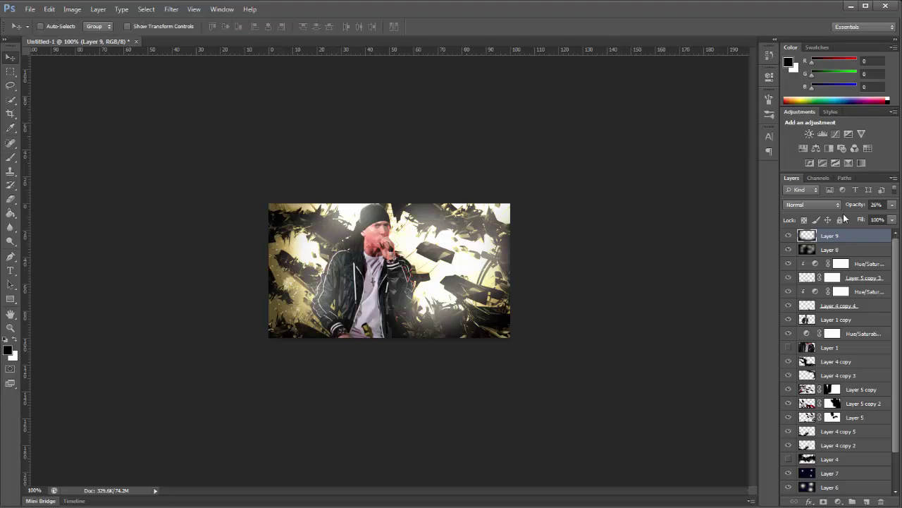
Try painting black over the figure on Layer 1 copy with a smaller soft brush and changing the layer's blend mode.
left_click(872, 323)
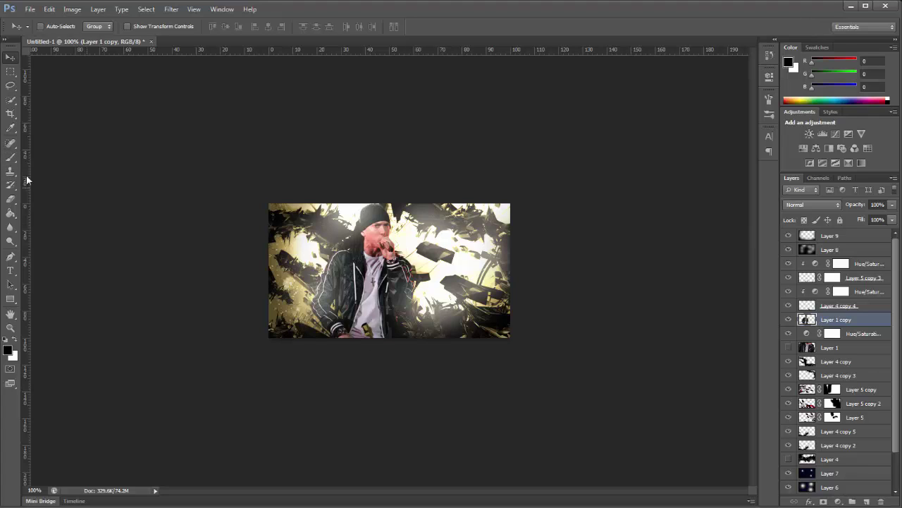
left_click(10, 156)
right_click(420, 264)
left_click_drag(454, 287, 468, 287)
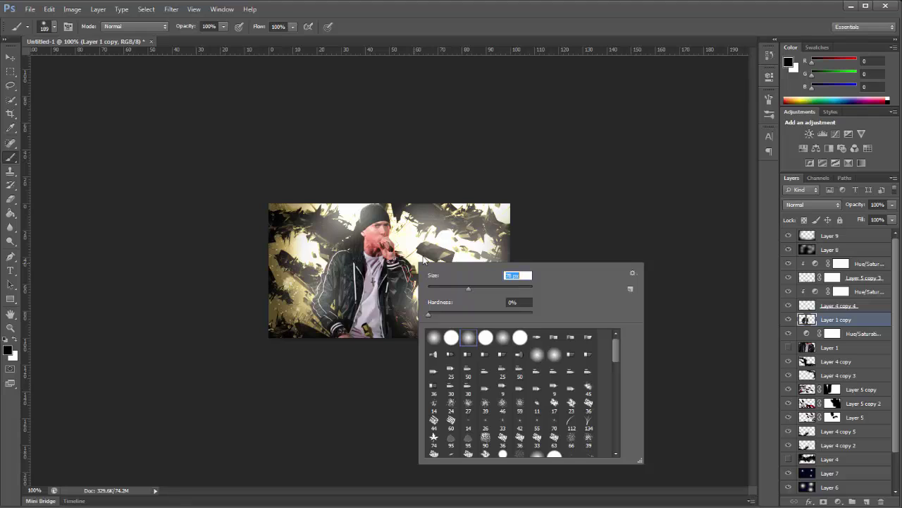
mouse_move(367, 272)
left_mouse_down()
mouse_move(381, 233)
mouse_move(362, 300)
mouse_move(339, 267)
mouse_move(352, 327)
mouse_move(369, 280)
mouse_move(391, 296)
mouse_move(351, 272)
mouse_move(356, 332)
mouse_move(375, 282)
left_mouse_up()
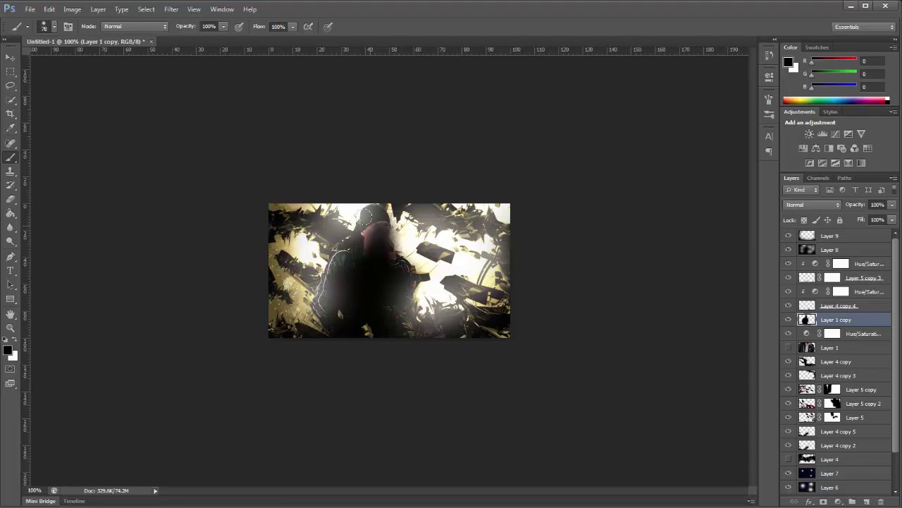
left_click(804, 205)
left_click(793, 345)
Undo the black brushwork and blend mode changes on Layer 1 copy.
key("ctrl+alt+z")
key("ctrl+alt+z")
key("ctrl+alt+z")
key("ctrl+alt+z")
key("ctrl+alt+z")
key("ctrl+alt+z")
key("ctrl+alt+z")
key("ctrl+alt+z")
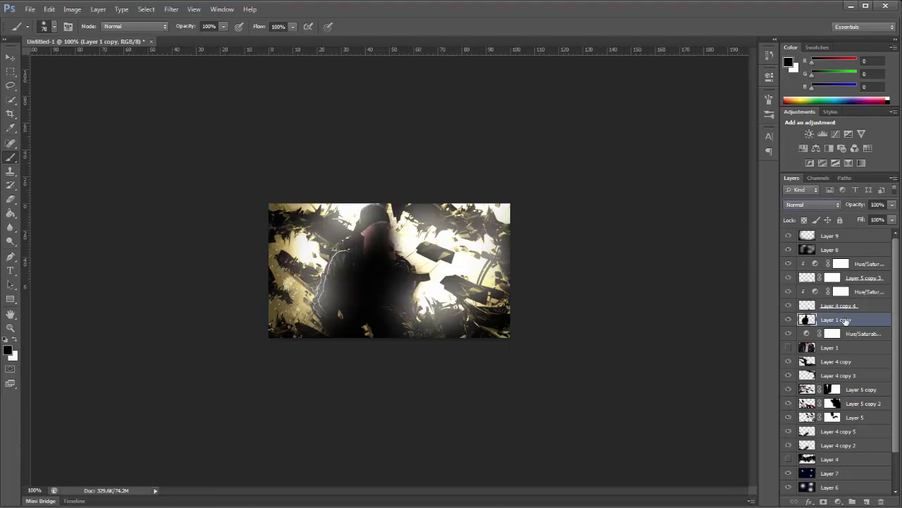
key("ctrl+alt+z")
key("ctrl+alt+z")
key("ctrl+alt+z")
key("ctrl+alt+z")
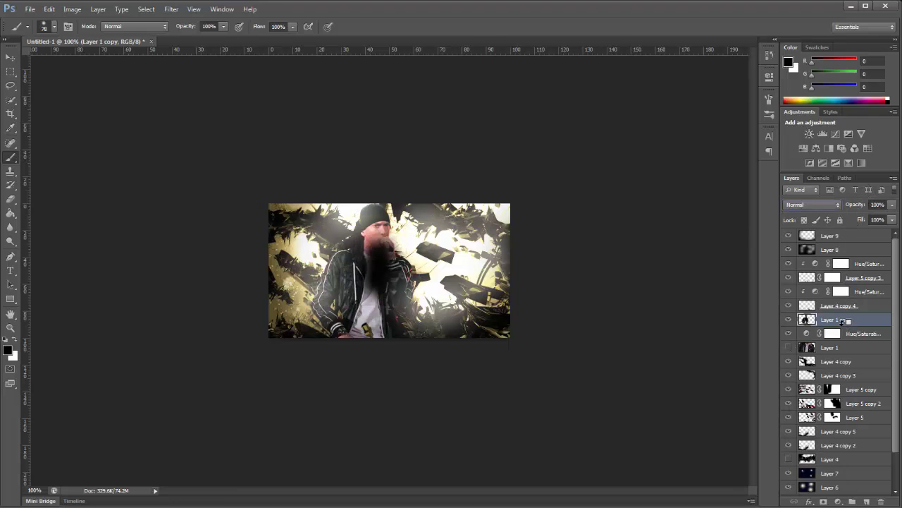
Add a new layer above Layer 1 copy and paint soft black over the figure's face, torso and jacket.
left_click(865, 323)
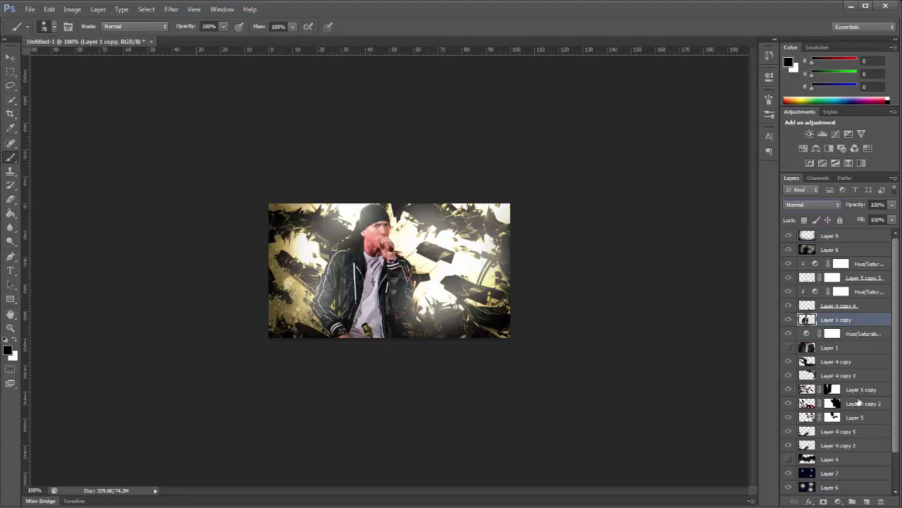
left_click(866, 501)
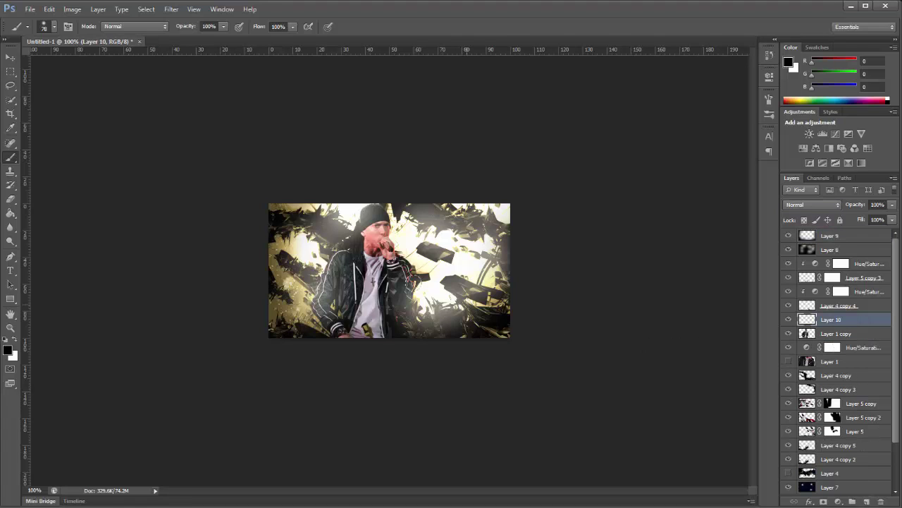
left_click_drag(360, 218, 362, 270)
mouse_move(383, 268)
left_mouse_down()
mouse_move(369, 274)
mouse_move(353, 310)
mouse_move(335, 296)
mouse_move(347, 301)
mouse_move(345, 334)
left_mouse_up()
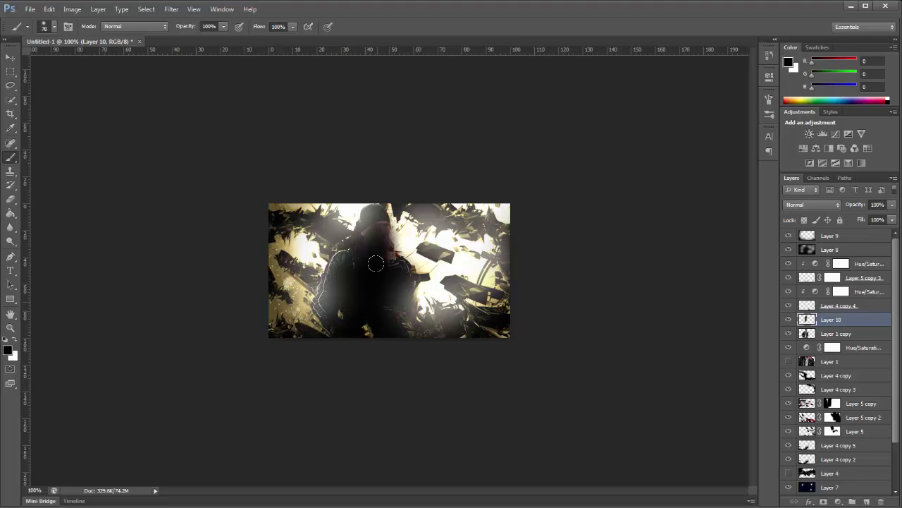
Set Layer 10's blend mode to Overlay and its opacity to 31%, comparing the figure with and without it.
left_click(833, 206)
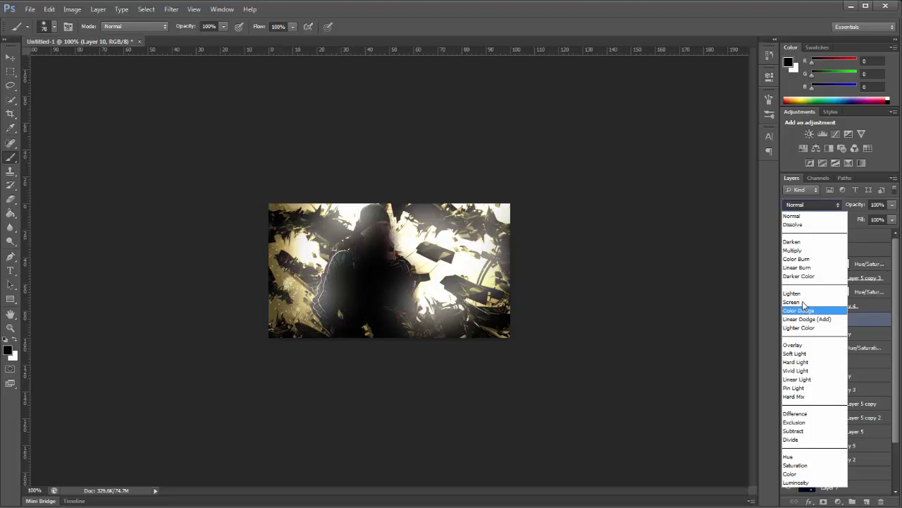
left_click(797, 348)
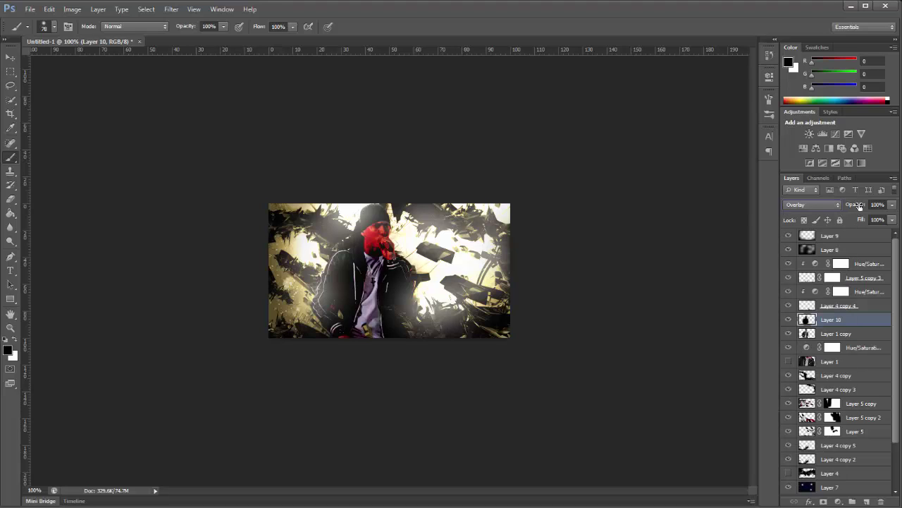
left_click_drag(858, 206, 819, 218)
left_click(790, 320)
left_click(790, 320)
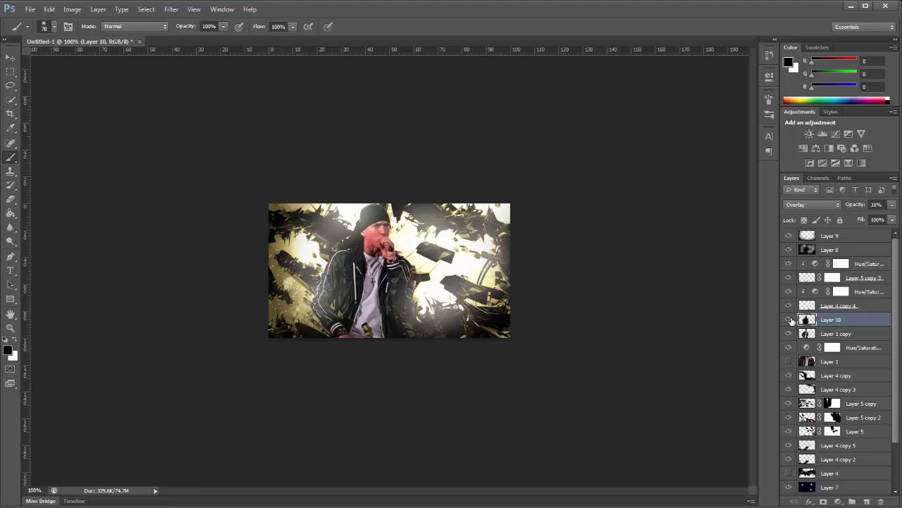
Compare the image with and without the highlights on Layer 8.
left_click(847, 251)
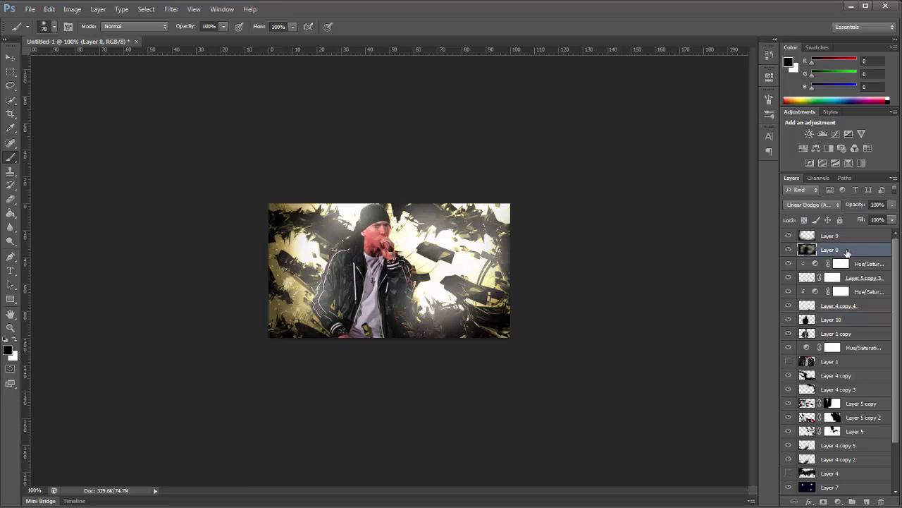
left_click(789, 250)
left_click(790, 250)
left_click(789, 250)
left_click(790, 250)
left_click(789, 251)
left_click(790, 250)
left_click(789, 251)
left_click(789, 250)
Add a layer mask to Layer 8 and set up a black soft brush at 43 px with 10% flow.
left_click(837, 501)
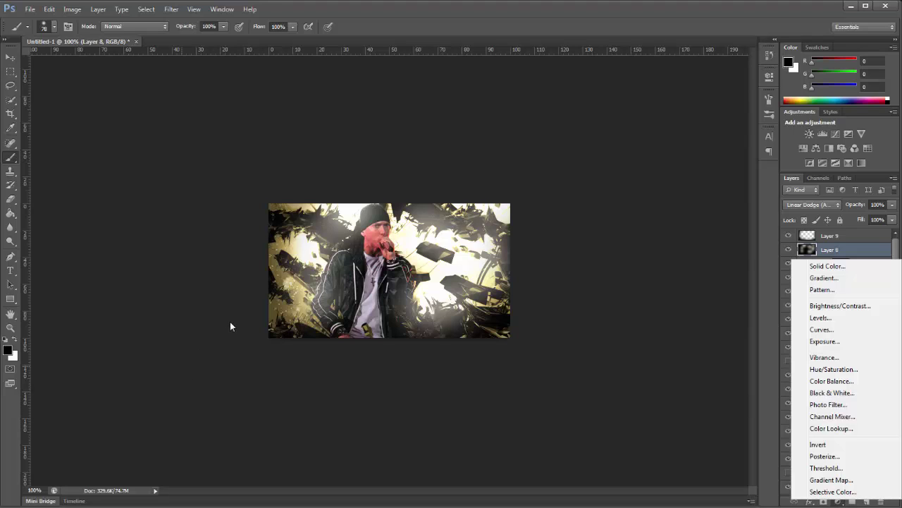
key("Escape")
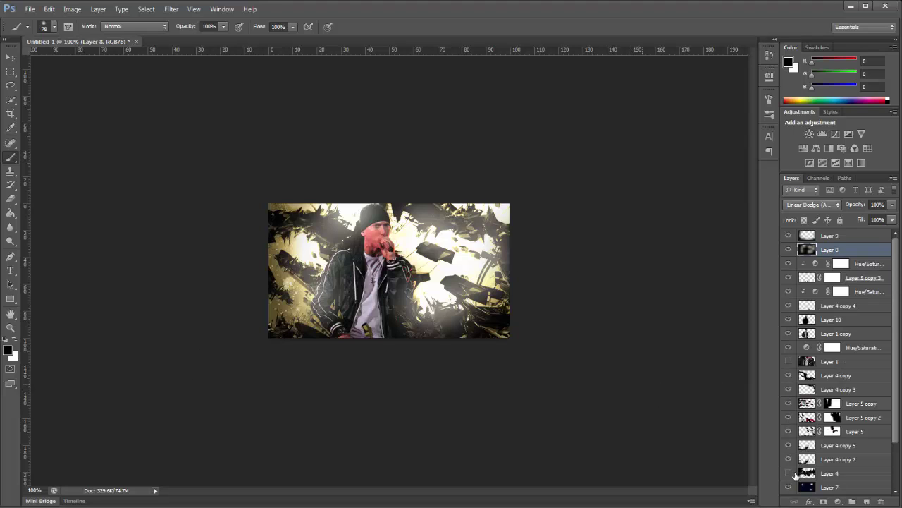
left_click(824, 501)
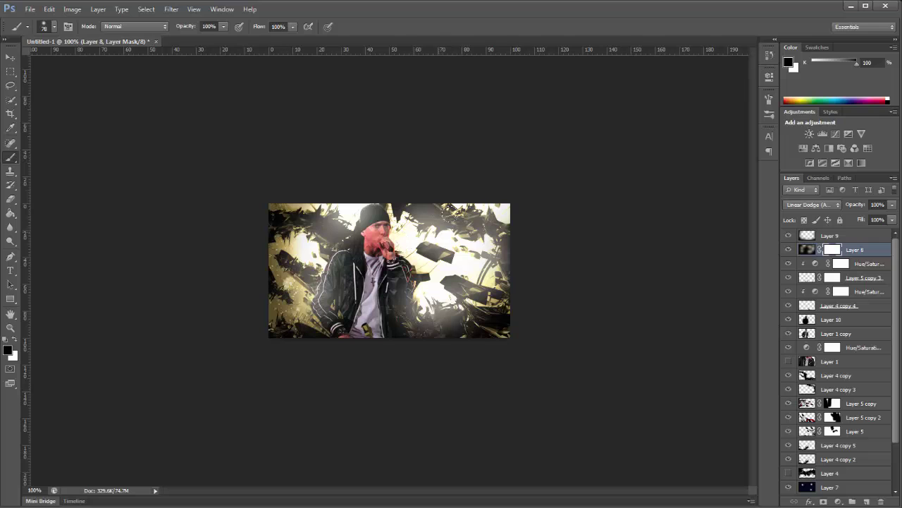
key("alt")
scroll(577, 163, "up", 5)
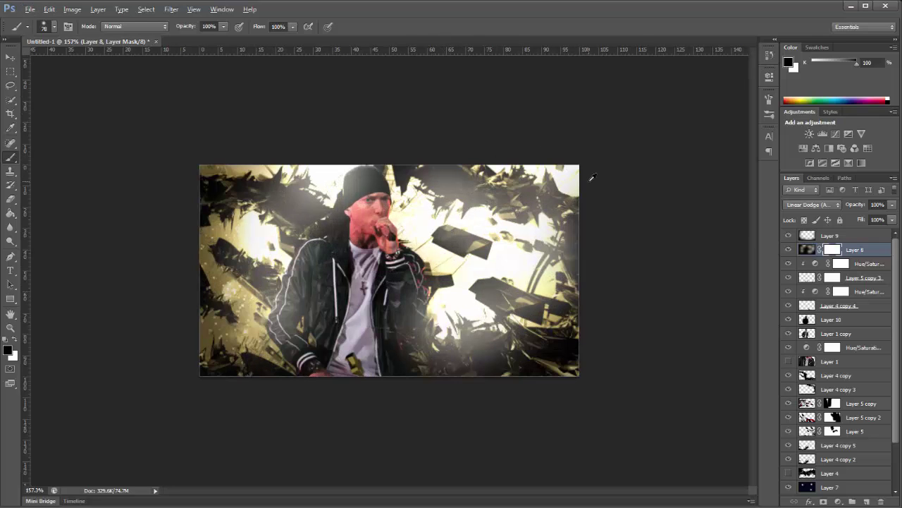
left_click(292, 28)
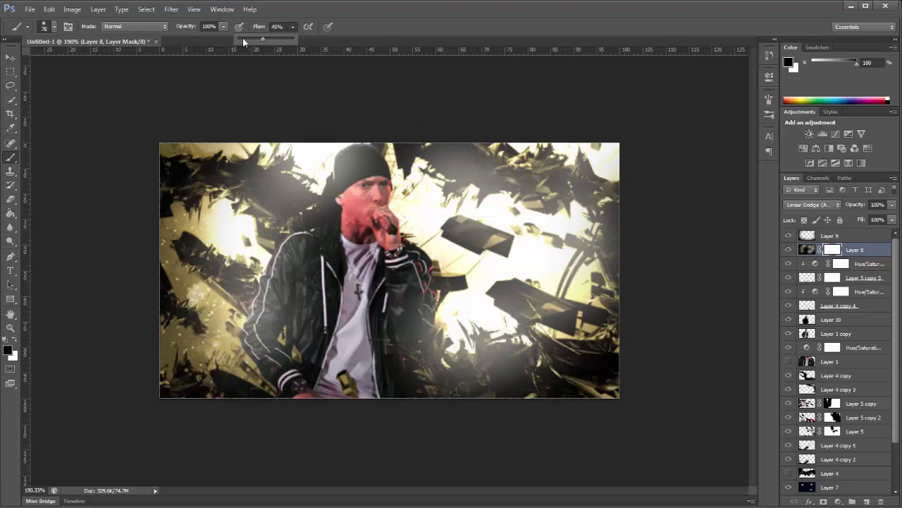
right_click(599, 200)
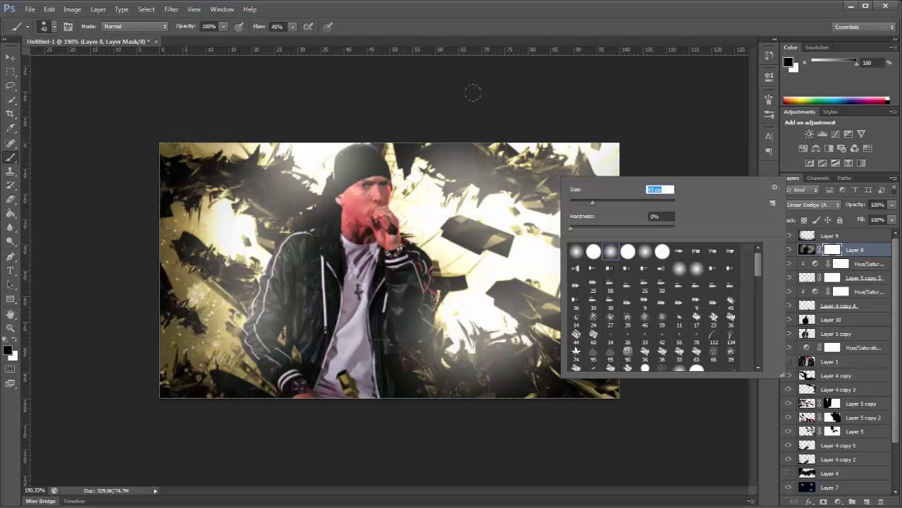
left_click(498, 65)
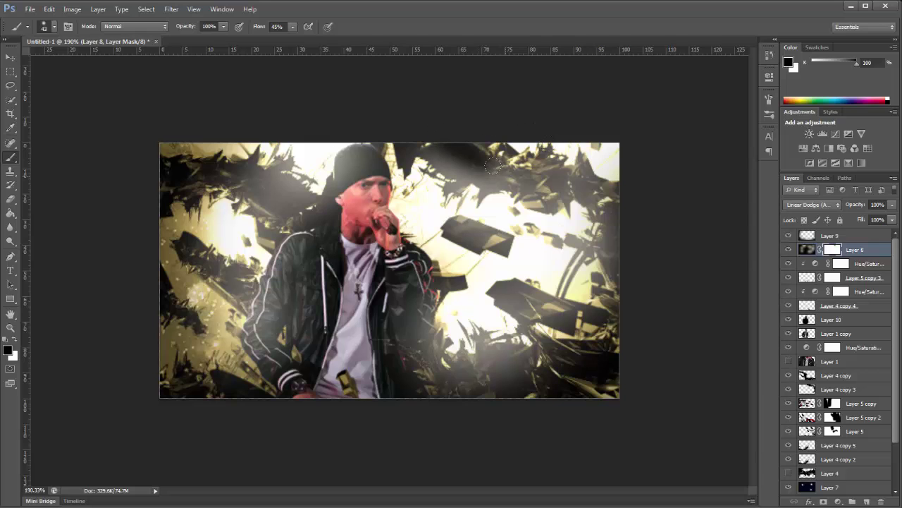
left_click(293, 26)
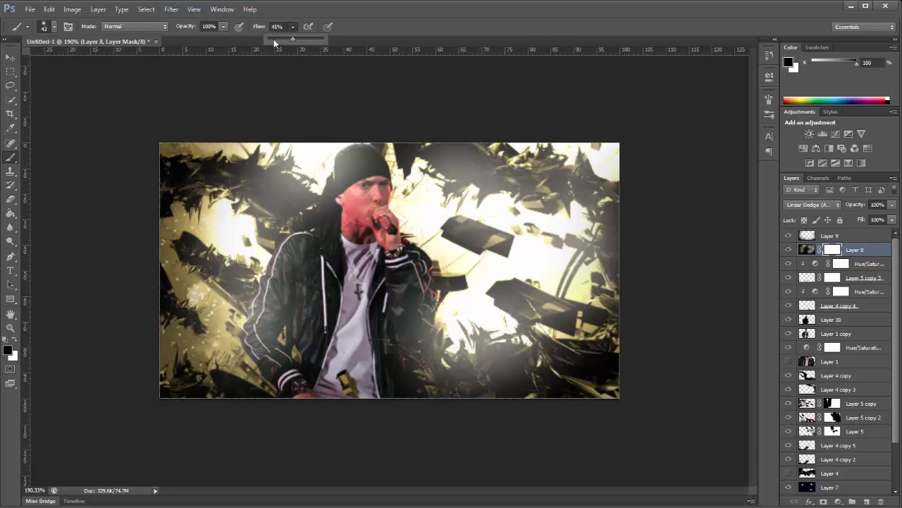
left_click(273, 39)
Soften the highlights right of the figure and over the cap on Layer 8's mask, enlarging the brush to 80 px for broad strokes.
mouse_move(497, 161)
left_mouse_down()
mouse_move(437, 141)
mouse_move(512, 158)
mouse_move(466, 157)
mouse_move(483, 144)
mouse_move(532, 180)
mouse_move(581, 185)
mouse_move(631, 206)
mouse_move(586, 186)
mouse_move(609, 224)
left_mouse_up()
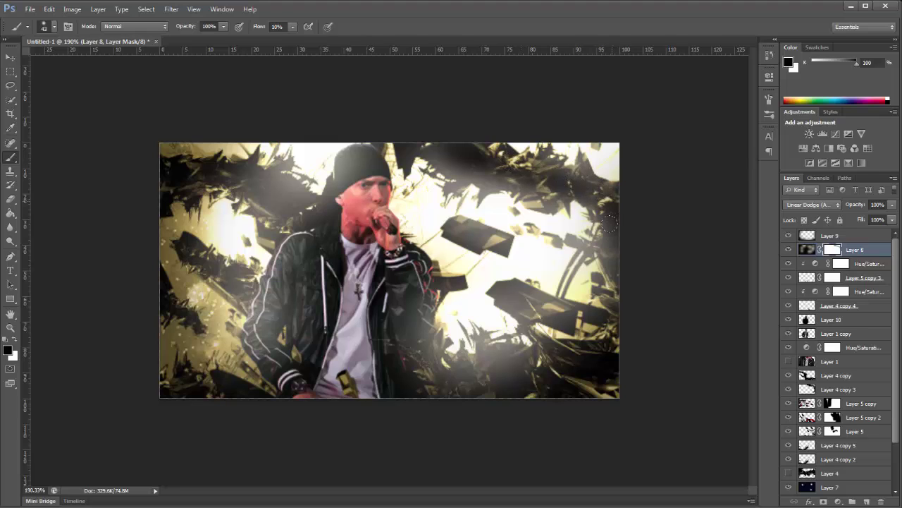
left_click_drag(469, 153, 438, 148)
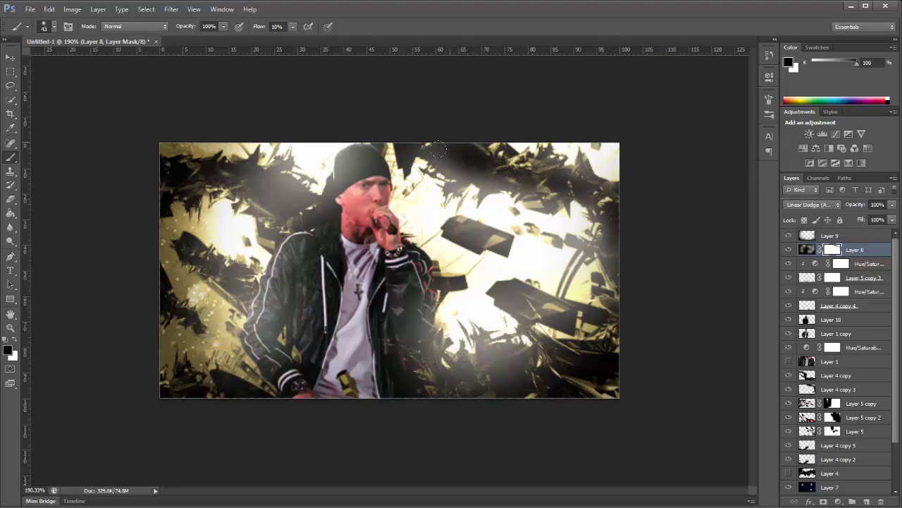
right_click(485, 167)
left_click(536, 192)
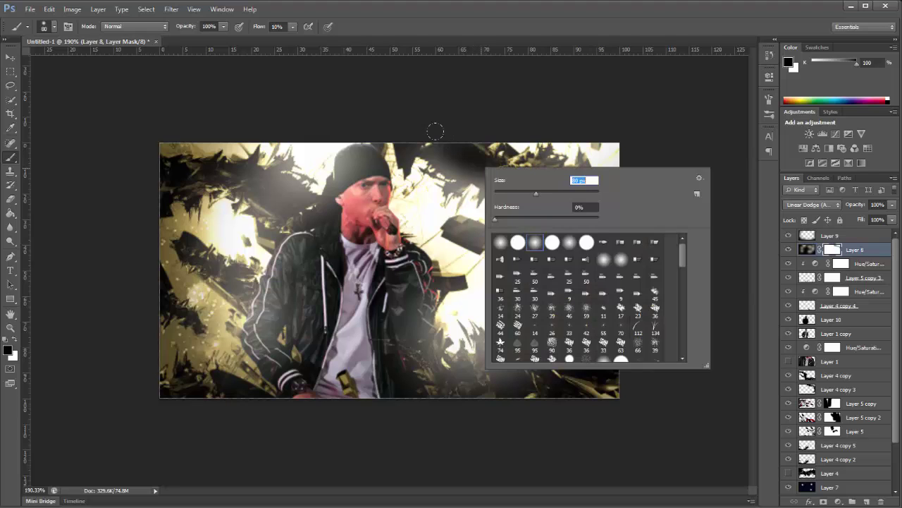
left_click(437, 130)
mouse_move(476, 133)
left_mouse_down()
mouse_move(560, 170)
mouse_move(616, 204)
mouse_move(607, 247)
mouse_move(621, 336)
left_mouse_up()
mouse_move(542, 298)
left_mouse_down()
mouse_move(506, 287)
mouse_move(520, 290)
mouse_move(513, 285)
mouse_move(524, 319)
mouse_move(514, 367)
mouse_move(397, 358)
left_mouse_up()
mouse_move(334, 141)
left_mouse_down()
mouse_move(340, 202)
mouse_move(330, 133)
mouse_move(340, 248)
left_mouse_up()
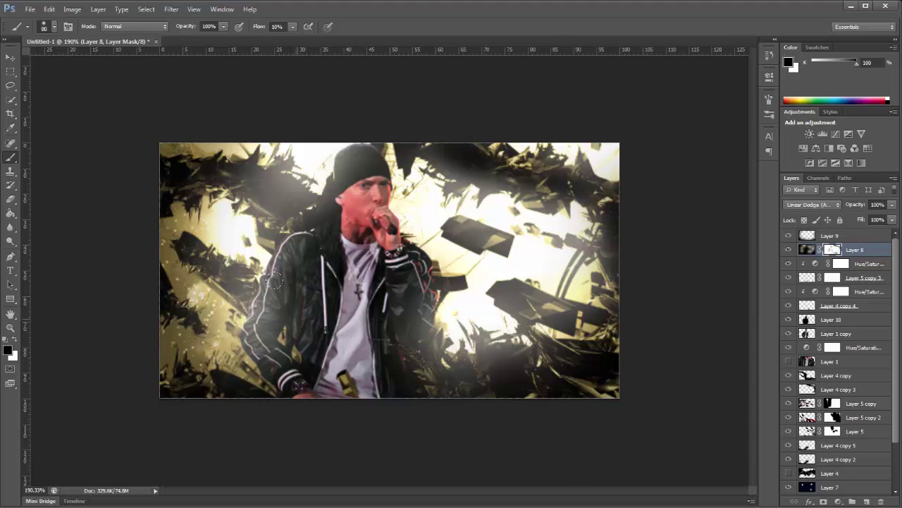
Reduce the brush to 44 px and mask Layer 8's highlights over the jacket's outer sleeve and the dark shapes left of the head.
right_click(275, 312)
mouse_move(276, 312)
left_mouse_down()
mouse_move(264, 290)
mouse_move(265, 330)
left_mouse_up()
mouse_move(240, 285)
left_mouse_down()
mouse_move(199, 253)
mouse_move(242, 308)
left_mouse_up()
mouse_move(264, 211)
left_mouse_down()
mouse_move(243, 182)
mouse_move(259, 180)
mouse_move(290, 209)
mouse_move(301, 204)
mouse_move(213, 174)
mouse_move(248, 189)
mouse_move(163, 185)
mouse_move(241, 192)
mouse_move(286, 212)
mouse_move(259, 190)
mouse_move(275, 244)
mouse_move(267, 183)
mouse_move(309, 216)
mouse_move(266, 178)
mouse_move(222, 171)
mouse_move(246, 182)
mouse_move(205, 196)
left_mouse_up()
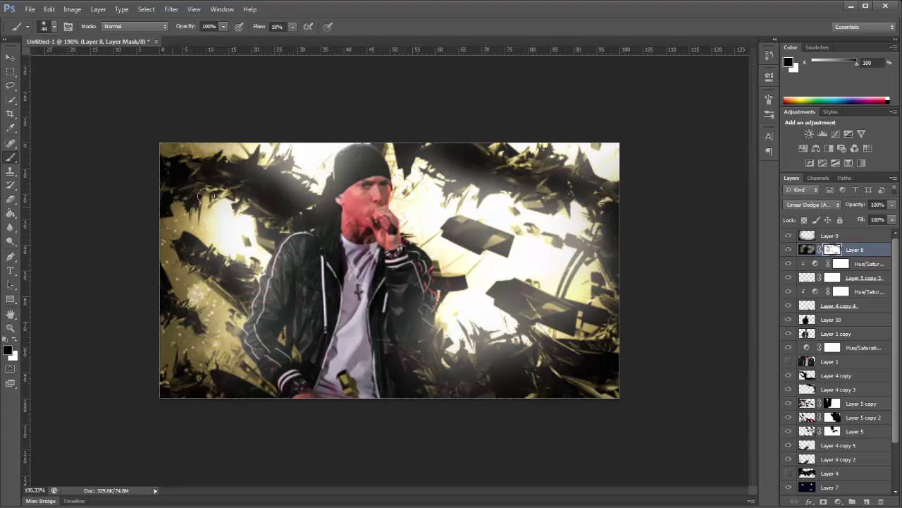
mouse_move(287, 190)
left_mouse_down()
mouse_move(193, 148)
mouse_move(266, 205)
mouse_move(271, 236)
mouse_move(355, 263)
mouse_move(264, 282)
left_mouse_up()
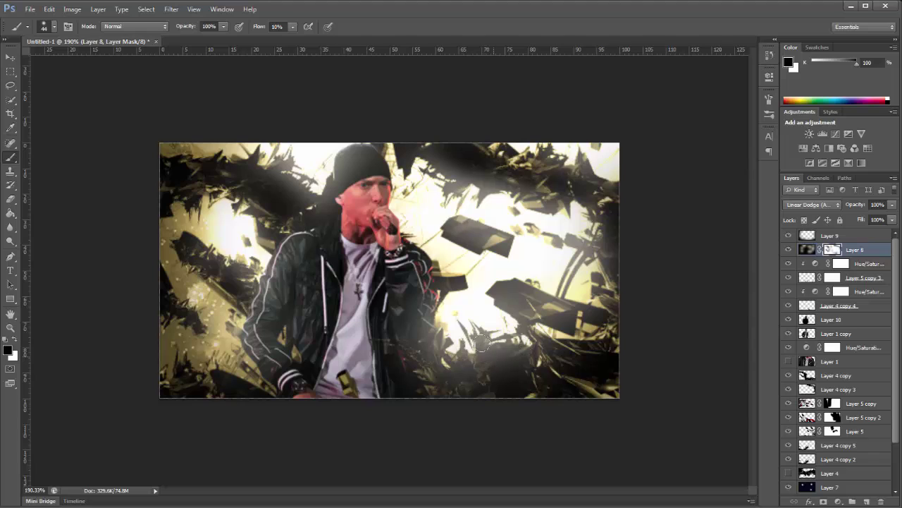
Mask Layer 8's remaining highlights over the cap and the dark shapes right of the figure, and check the image at actual pixels.
mouse_move(502, 279)
left_mouse_down()
mouse_move(536, 314)
mouse_move(564, 317)
left_mouse_up()
mouse_move(461, 222)
left_mouse_down()
mouse_move(490, 243)
mouse_move(473, 206)
left_mouse_up()
mouse_move(428, 144)
left_mouse_down()
mouse_move(438, 169)
mouse_move(592, 190)
mouse_move(624, 214)
mouse_move(610, 277)
mouse_move(618, 217)
mouse_move(619, 300)
left_mouse_up()
mouse_move(348, 164)
left_mouse_down()
mouse_move(341, 185)
mouse_move(353, 138)
left_mouse_up()
mouse_move(395, 335)
left_mouse_down()
mouse_move(420, 331)
mouse_move(436, 394)
mouse_move(473, 386)
left_mouse_up()
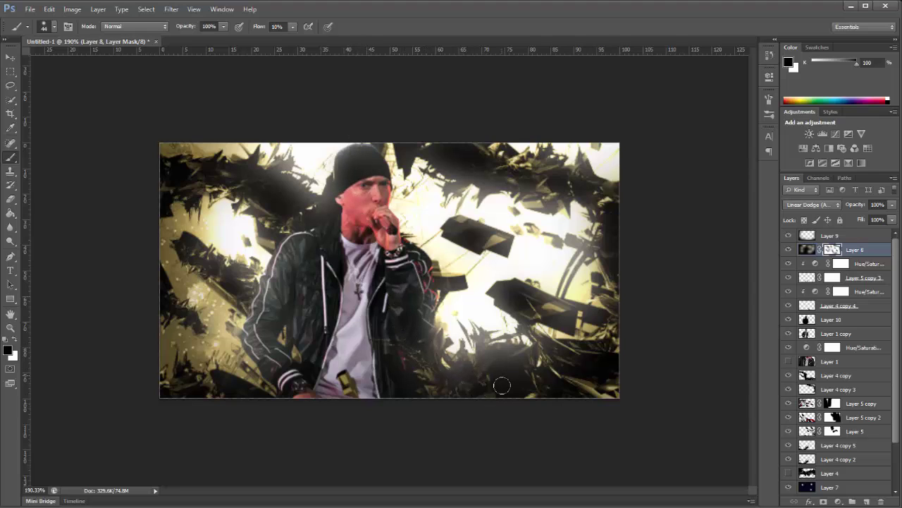
left_click(194, 9)
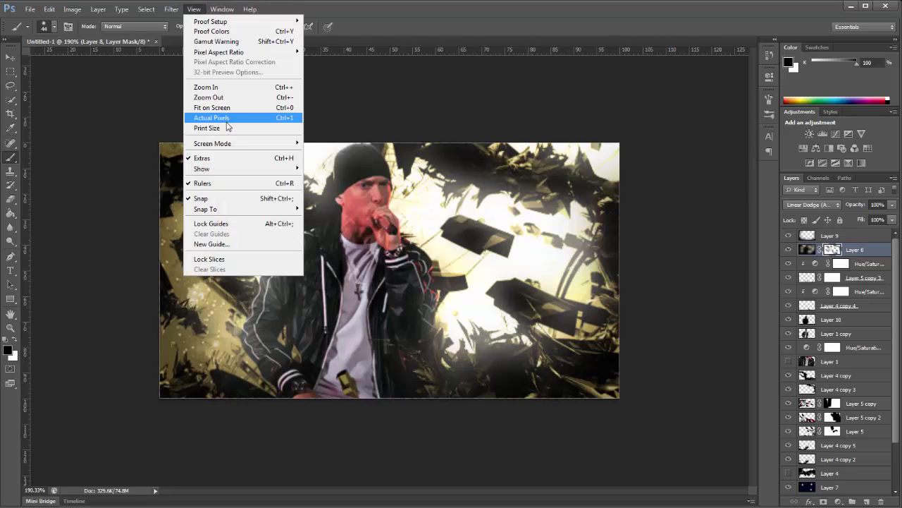
left_click(224, 120)
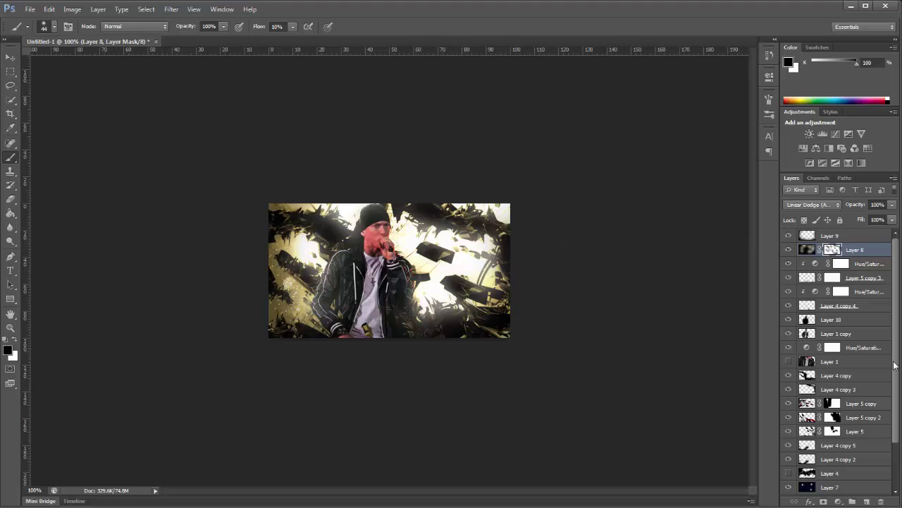
Apply a Gaussian Blur with a 0.5 pixel radius to Layer 4 copy 2.
scroll(867, 391, "down", 3)
left_click(830, 406)
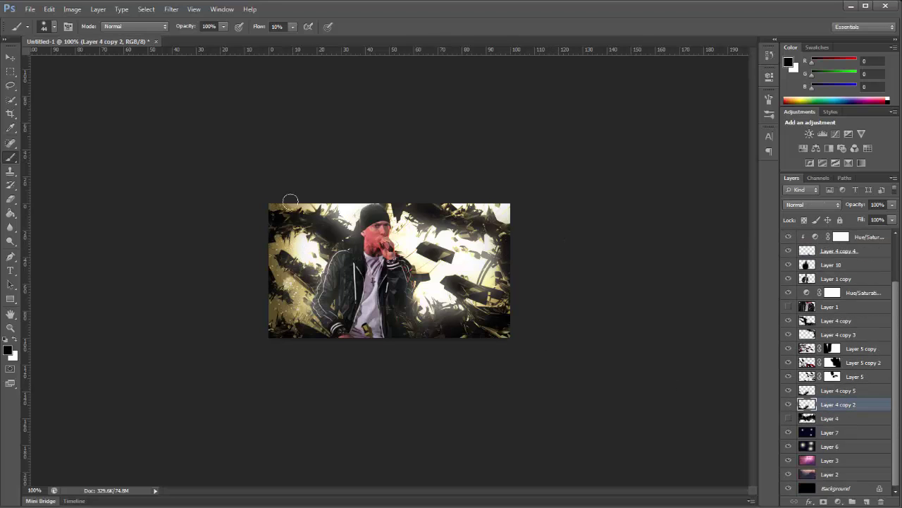
left_click(790, 405)
left_click(789, 406)
left_click(171, 9)
mouse_move(197, 117)
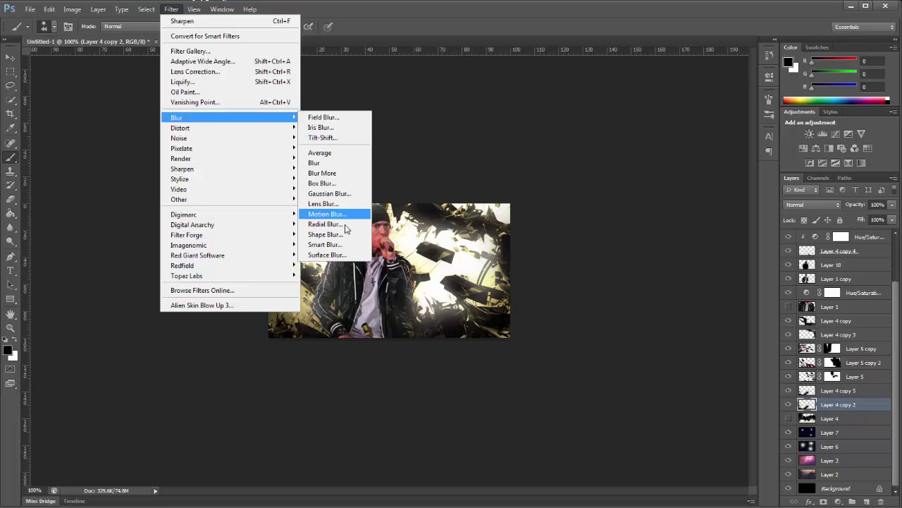
left_click(339, 194)
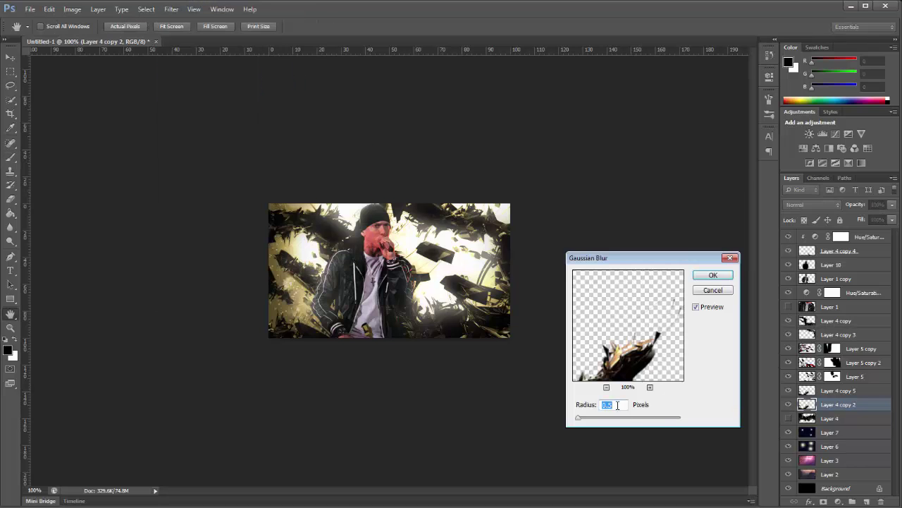
left_click(711, 275)
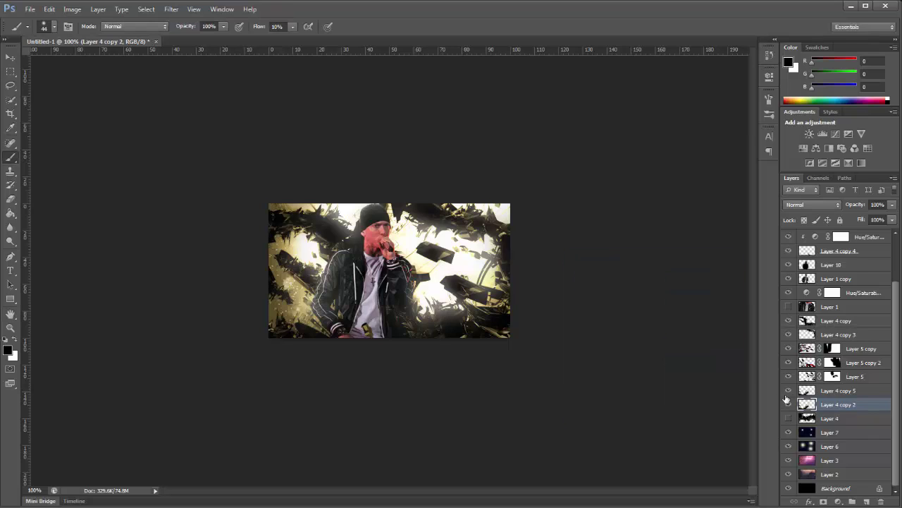
Merge Layer 4 copy 5 down into Layer 4 copy 2.
left_click(789, 392)
left_click(833, 392)
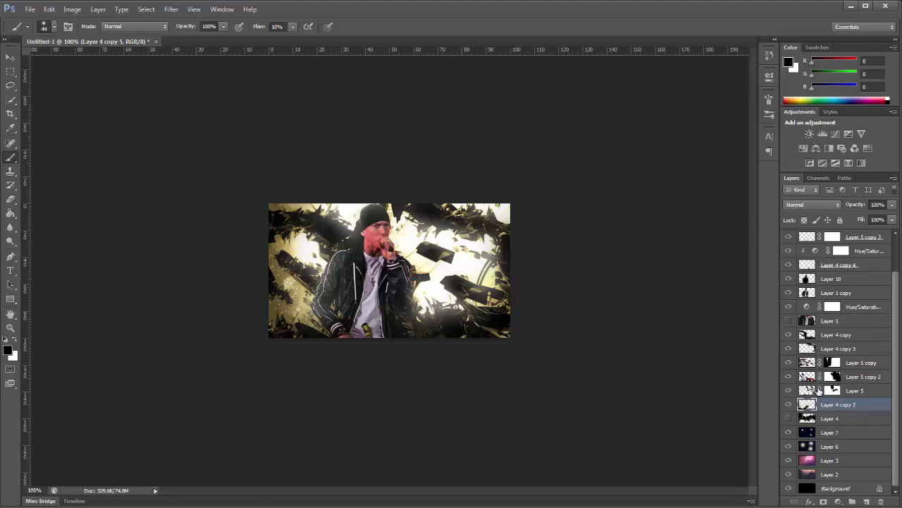
key("ctrl+e")
Apply a Gaussian Blur with a 0.5 pixel radius to the artwork on Layer 5.
left_click(788, 390)
left_click(789, 390)
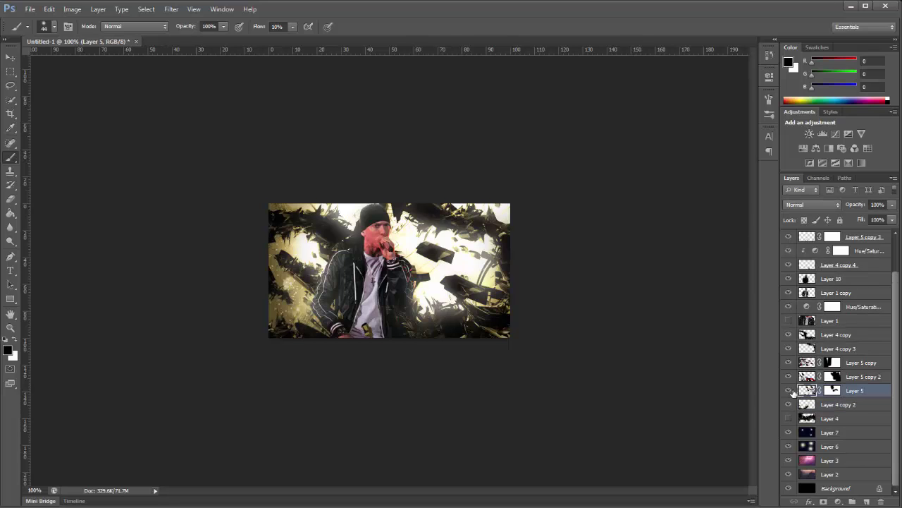
left_click(172, 9)
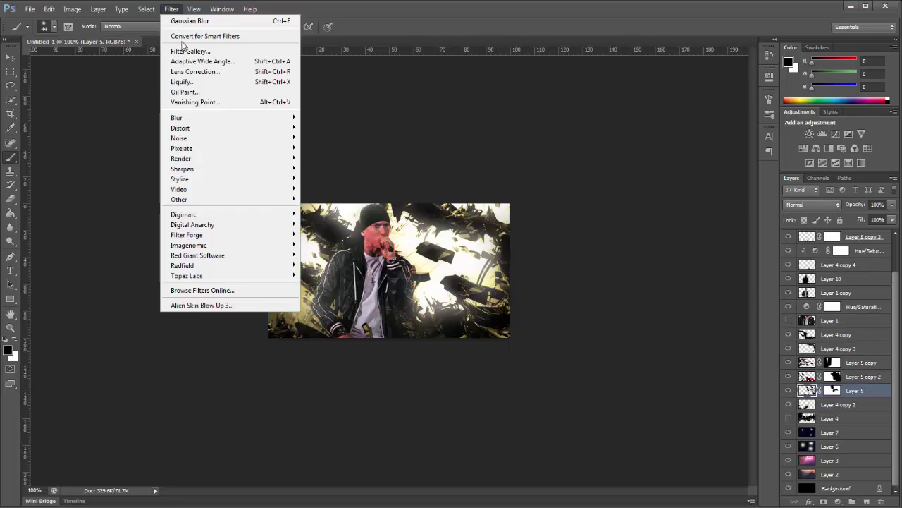
mouse_move(186, 117)
left_click(329, 194)
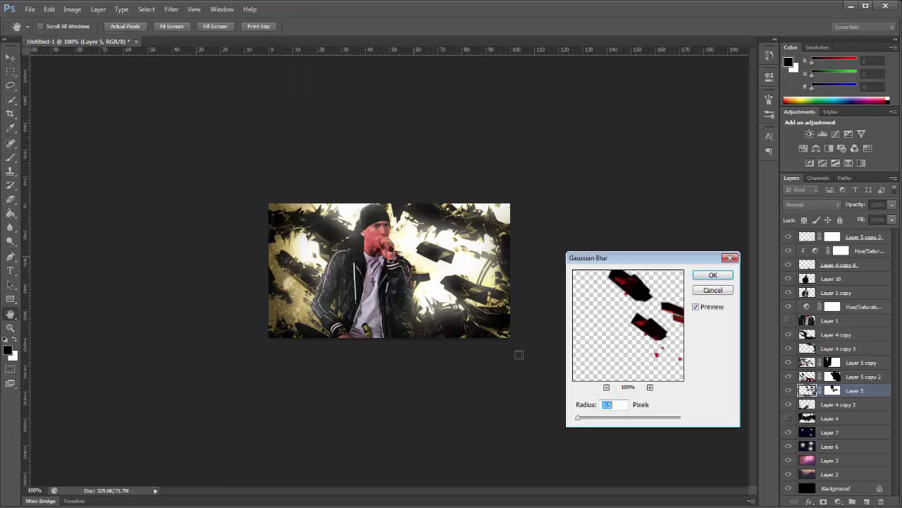
left_click(611, 404)
left_click(713, 275)
key("b")
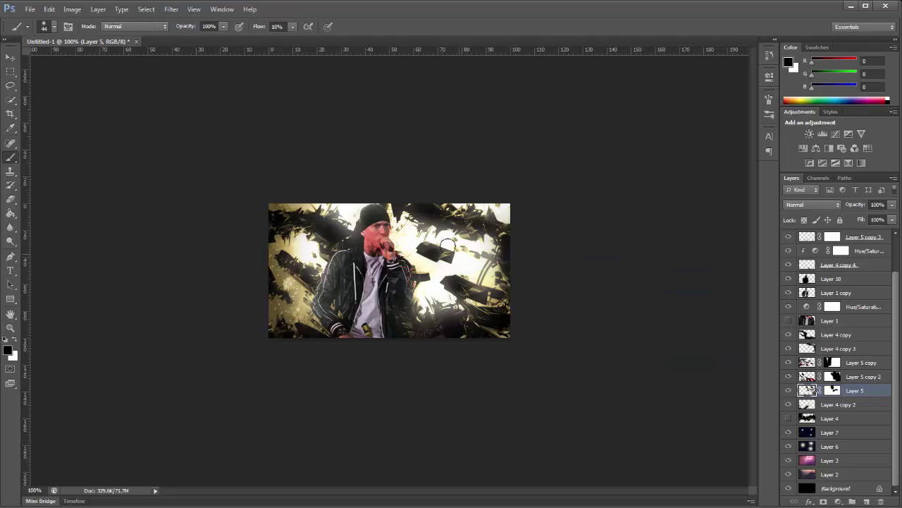
Set the brush size to 15 px and mask Layer 8's highlights over the small dark fragments right of the figure.
scroll(847, 388, "up", 3)
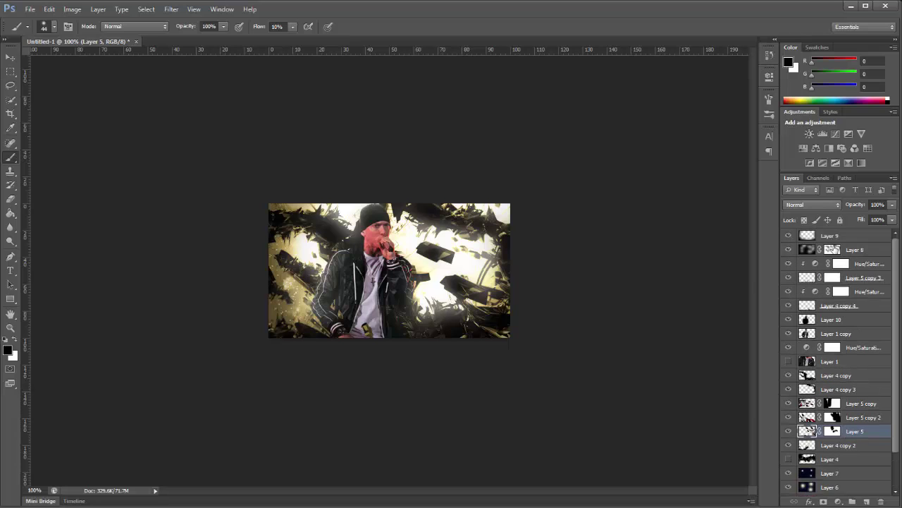
left_click(833, 249)
scroll(583, 268, "up", 5)
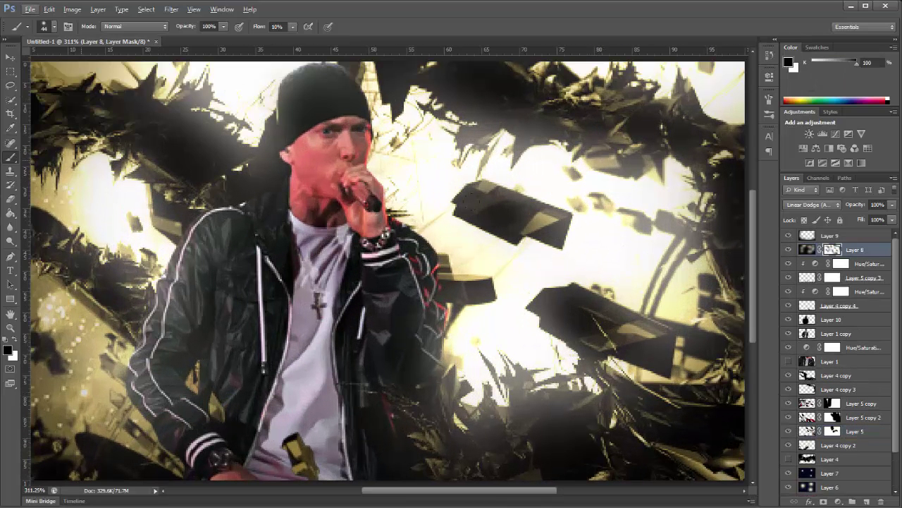
right_click(673, 231)
left_click(689, 260)
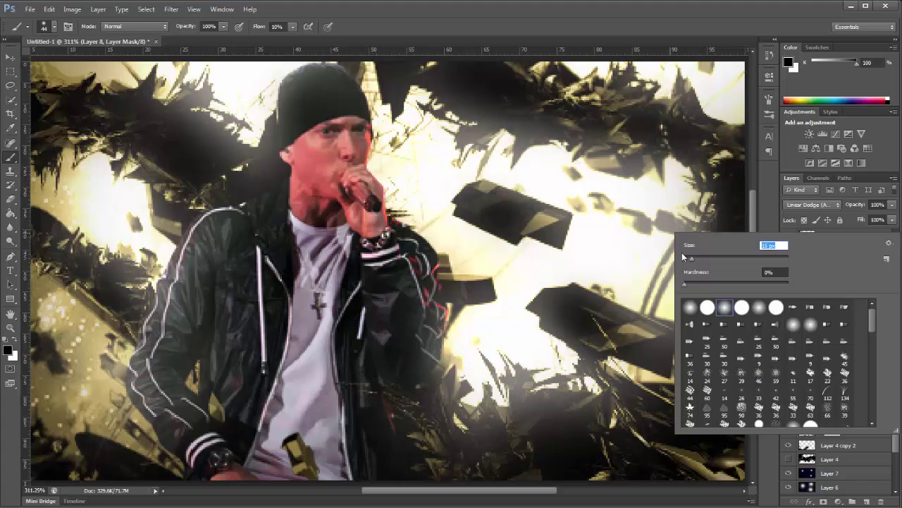
left_click(575, 201)
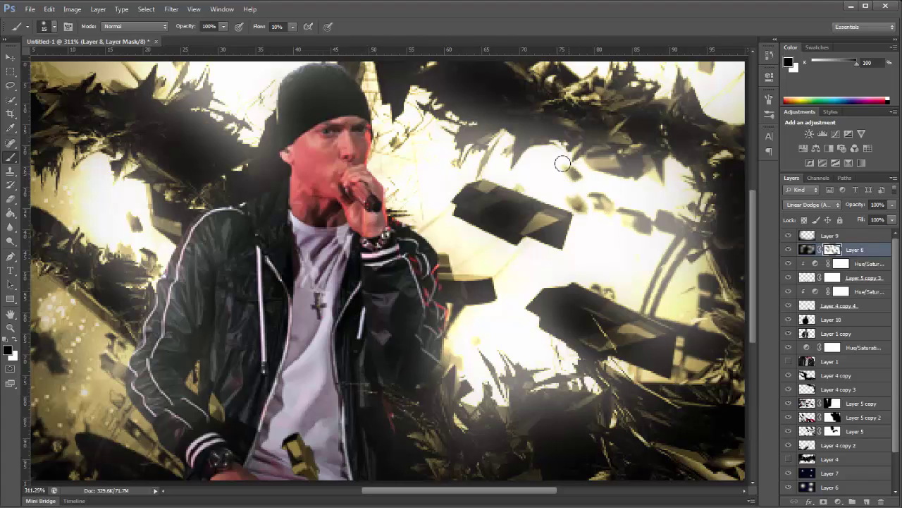
mouse_move(592, 202)
left_mouse_down()
mouse_move(645, 222)
mouse_move(665, 220)
mouse_move(675, 231)
left_mouse_up()
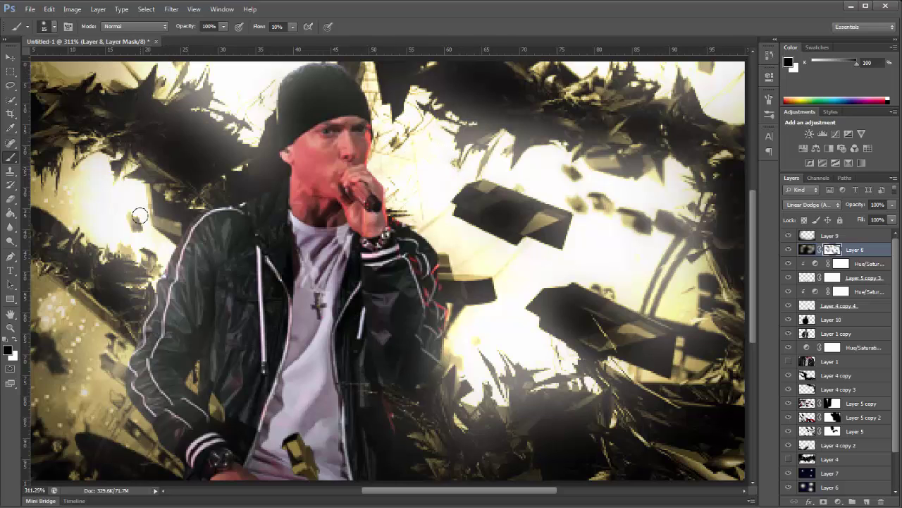
Mask Layer 8's highlights over the small fragments on both sides of the figure and check the image at actual pixels.
mouse_move(139, 216)
left_mouse_down()
mouse_move(131, 221)
mouse_move(125, 213)
left_mouse_up()
left_click_drag(109, 348, 115, 350)
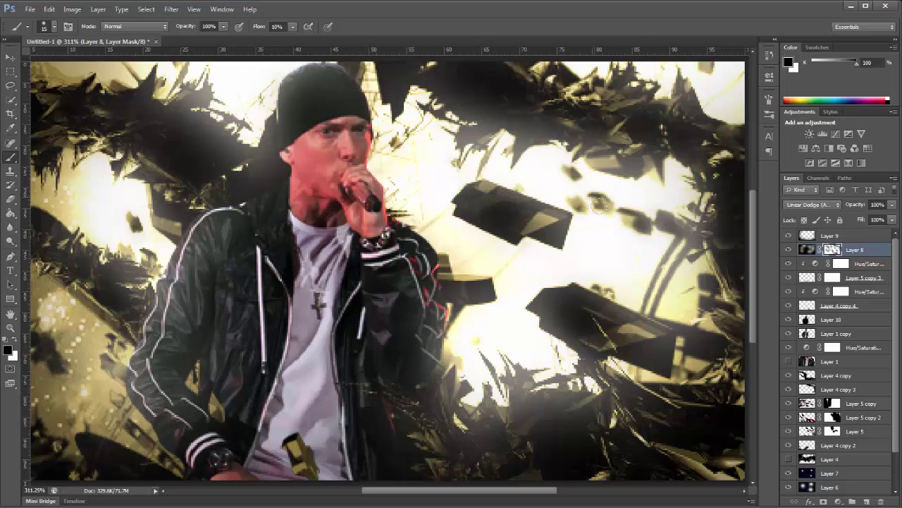
mouse_move(598, 202)
left_mouse_down()
mouse_move(575, 198)
mouse_move(578, 210)
mouse_move(575, 170)
left_mouse_up()
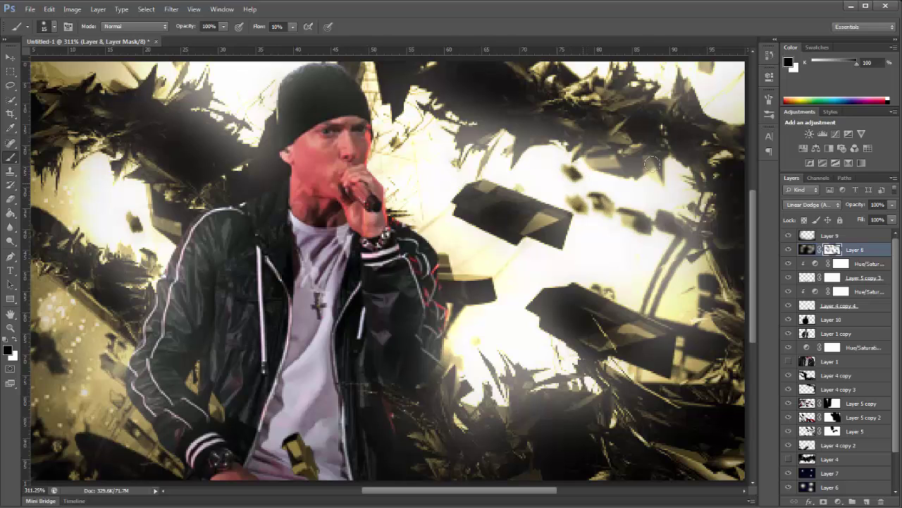
left_click(650, 166)
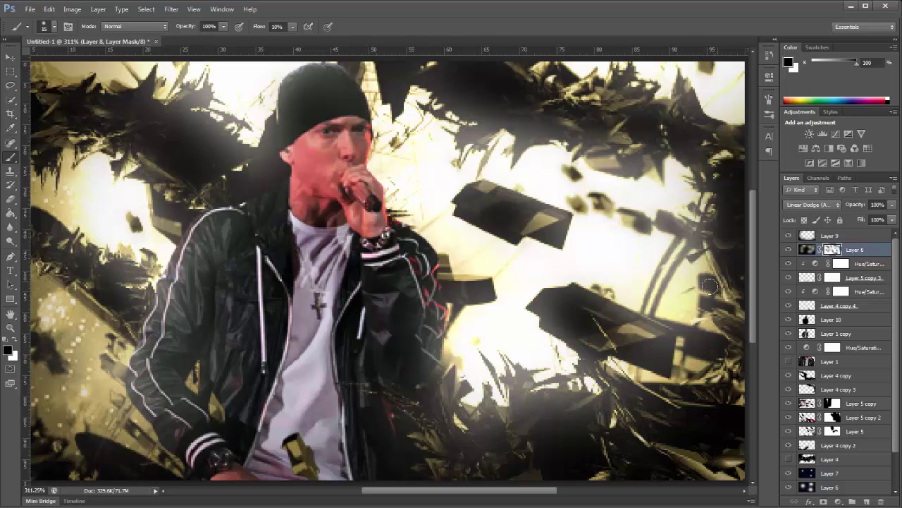
mouse_move(688, 225)
left_mouse_down()
mouse_move(650, 215)
mouse_move(642, 223)
mouse_move(621, 206)
left_mouse_up()
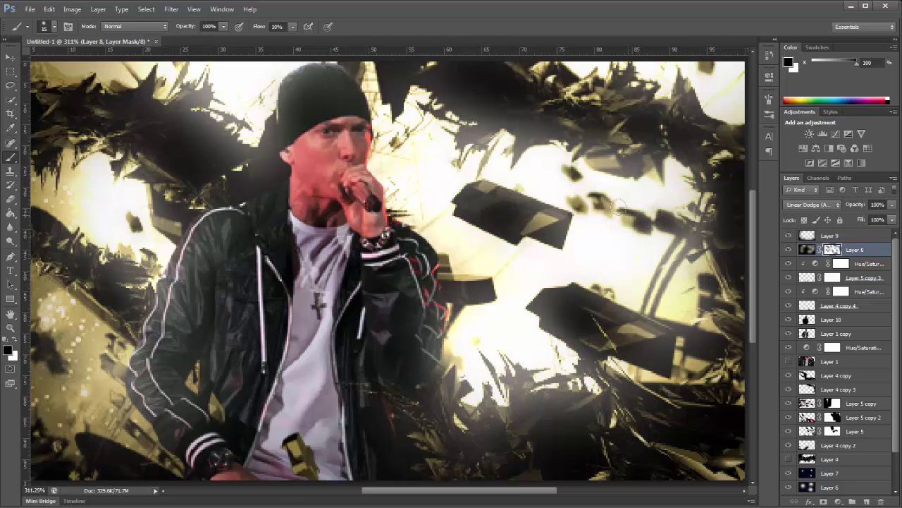
mouse_move(450, 289)
left_mouse_down()
mouse_move(469, 284)
mouse_move(444, 273)
left_mouse_up()
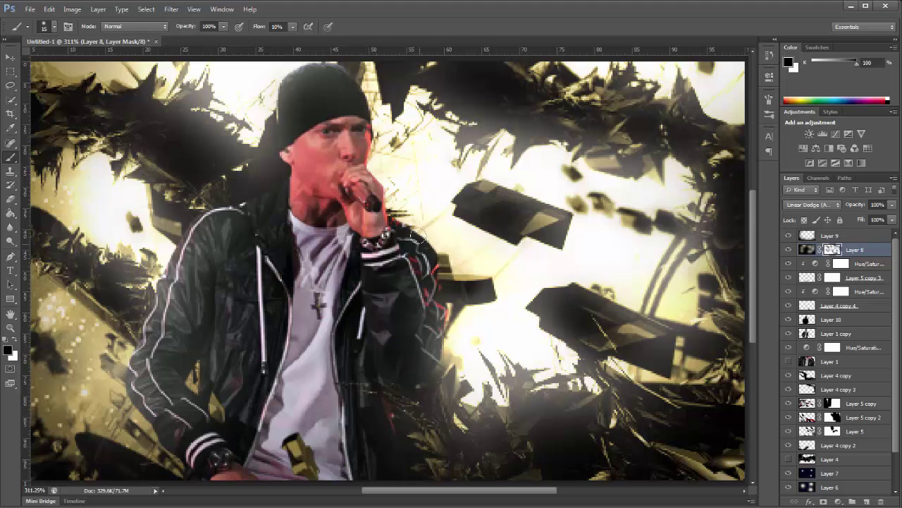
left_click(194, 9)
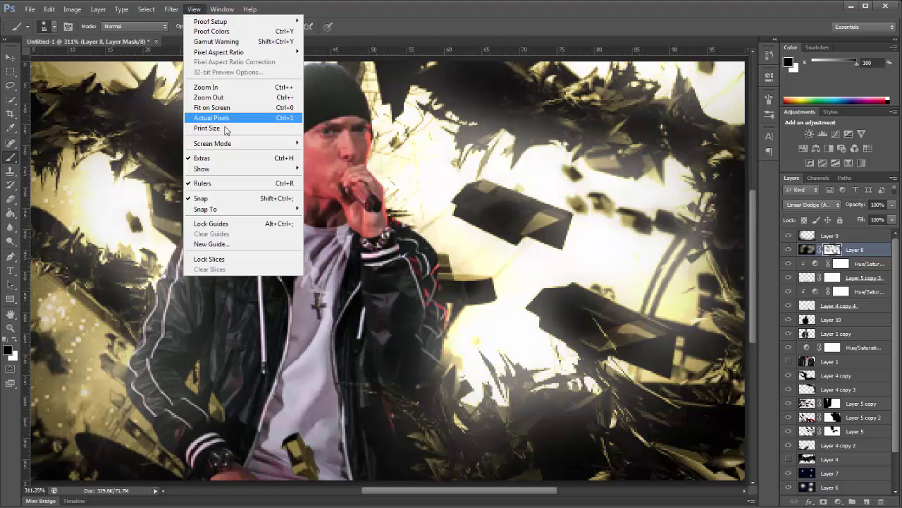
left_click(223, 121)
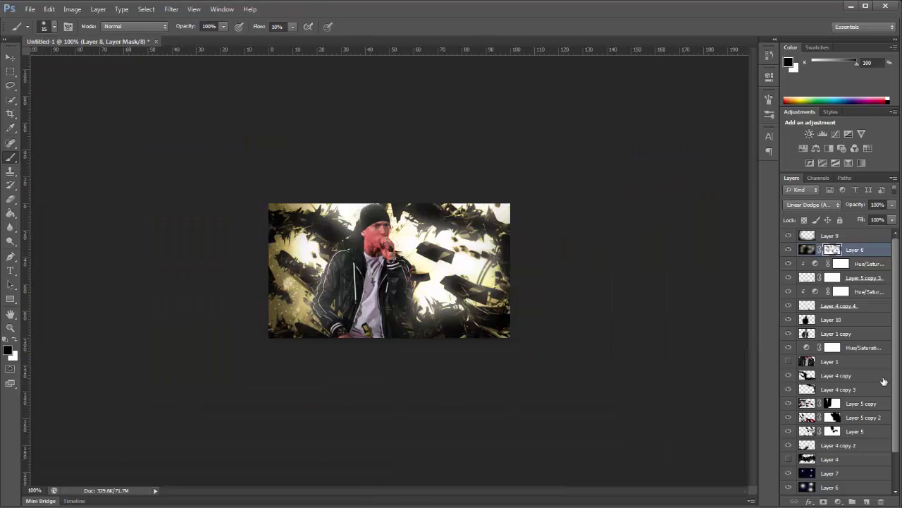
Apply a Gaussian Blur with a 0.5 pixel radius to the artwork on Layer 5 copy 2.
left_click(801, 418)
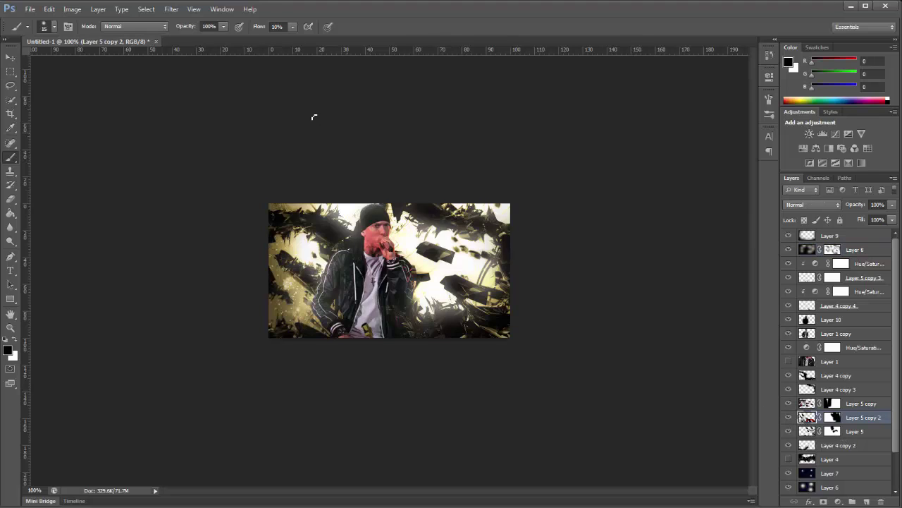
left_click(172, 9)
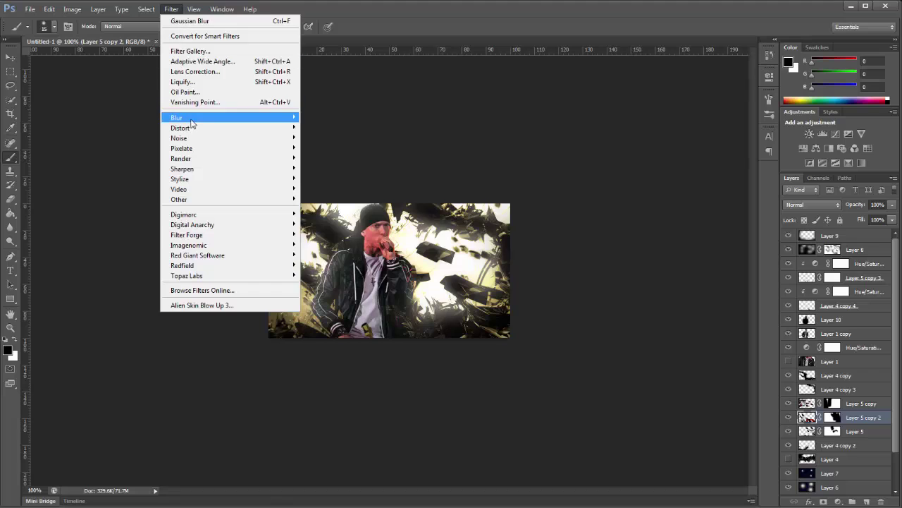
mouse_move(226, 117)
left_click(321, 193)
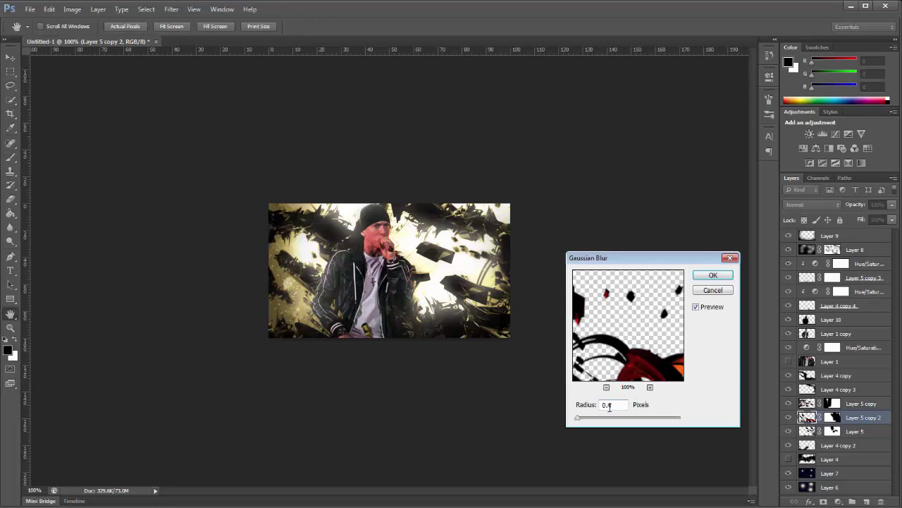
left_click_drag(607, 406, 610, 406)
left_click(713, 276)
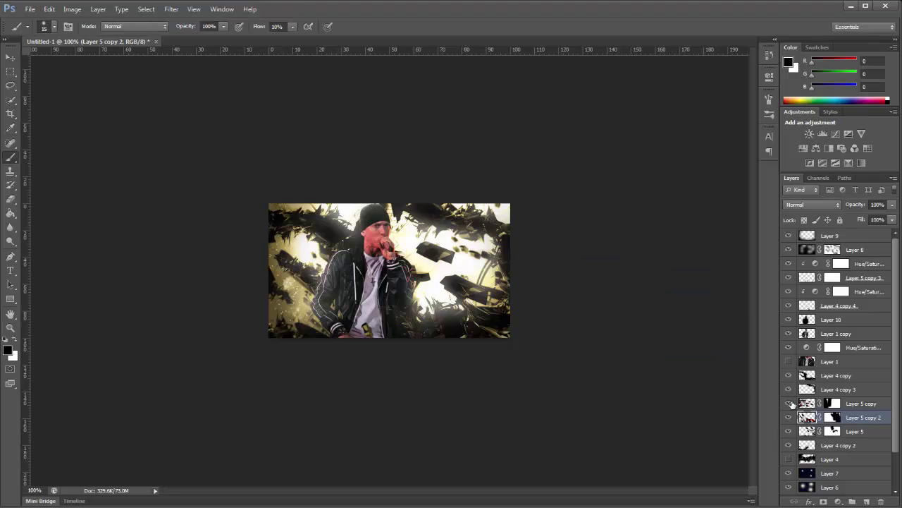
Toggle Layer 5 copy's visibility to identify its artwork, and apply a Gaussian Blur with a 0.5 pixel radius to it.
left_click(788, 403)
left_click(788, 403)
left_click(788, 403)
left_click(788, 403)
left_click(807, 403)
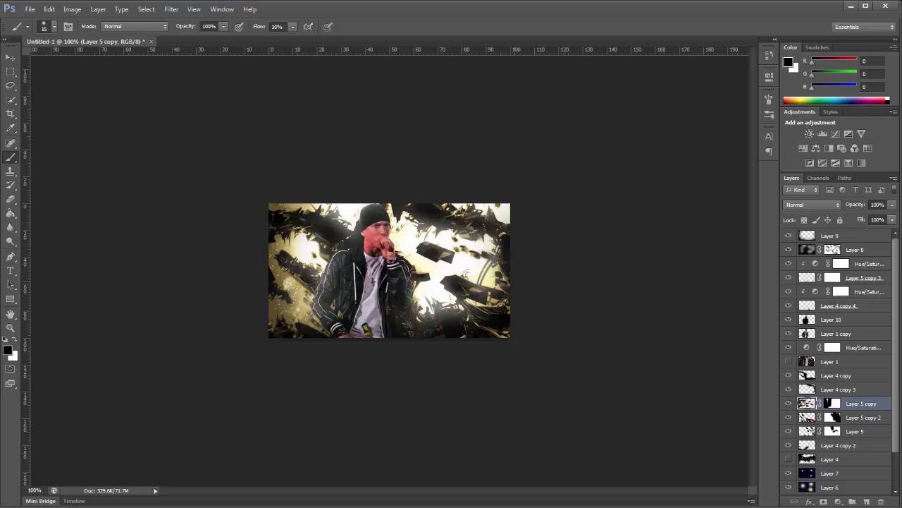
left_click(171, 9)
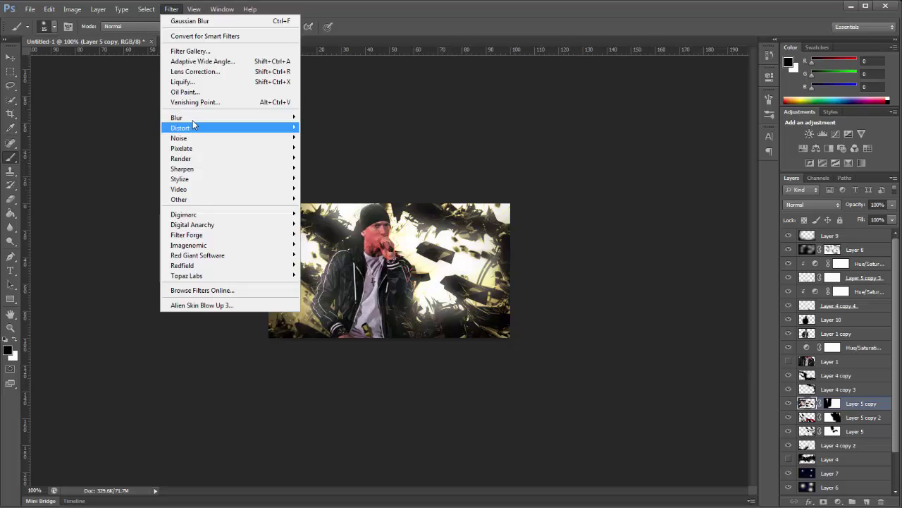
mouse_move(191, 117)
left_click(342, 196)
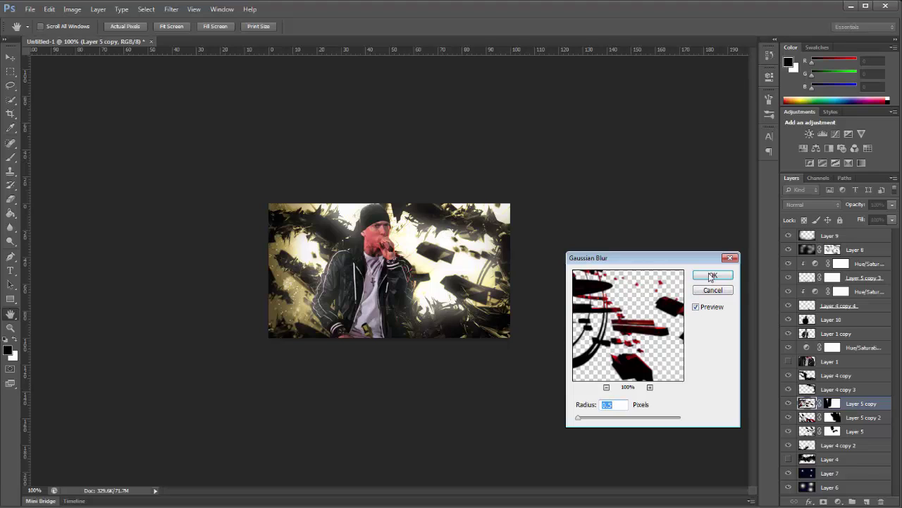
type("1.5")
left_click(713, 275)
Toggle Layer 4 copy 3's visibility to identify its artwork, and apply a Gaussian Blur with a 0.3 pixel radius to it.
left_click(788, 390)
left_click(788, 389)
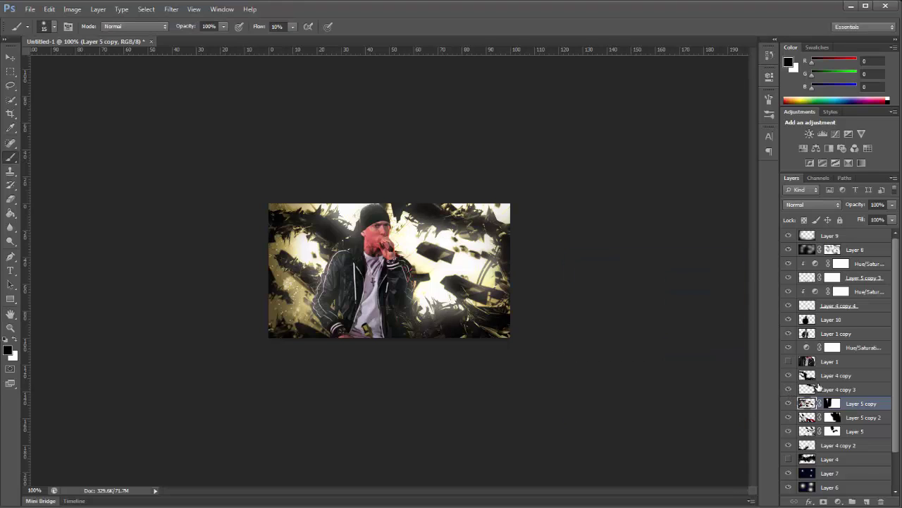
left_click(839, 389)
left_click(171, 9)
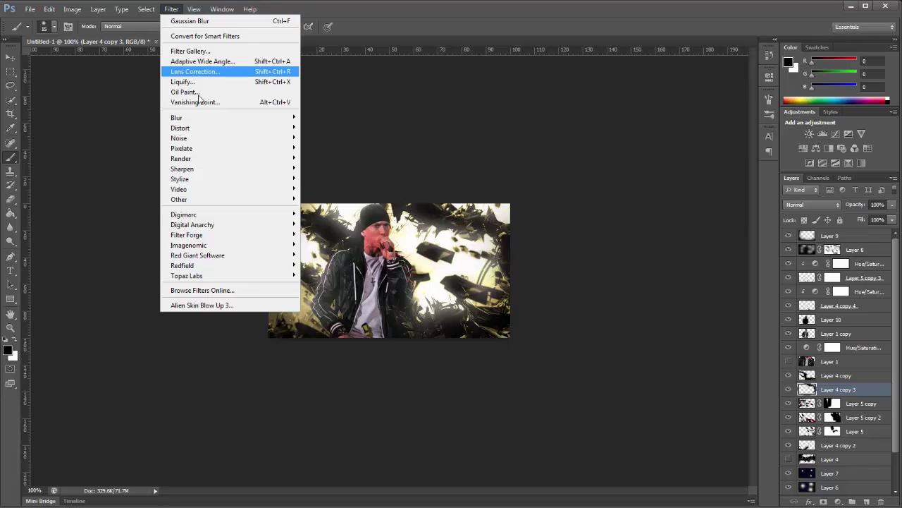
mouse_move(200, 118)
left_click(339, 197)
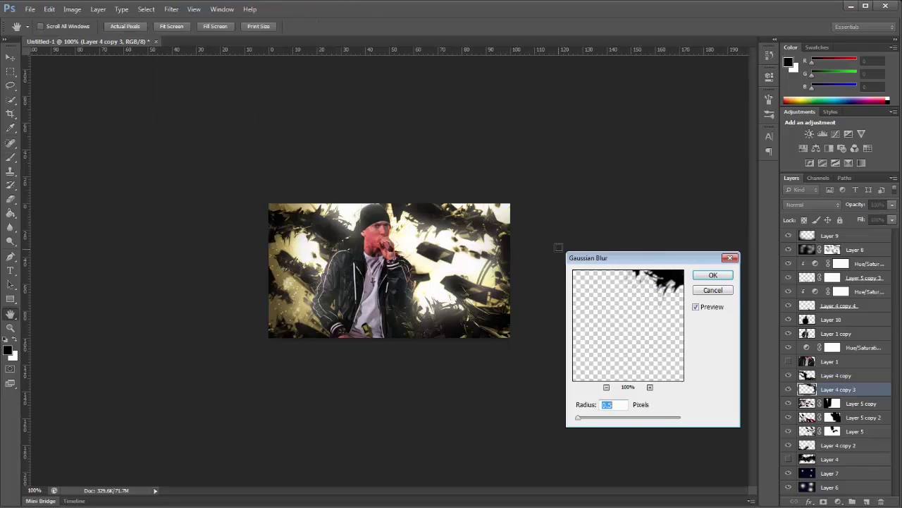
left_click(613, 405)
type("3")
left_click(713, 276)
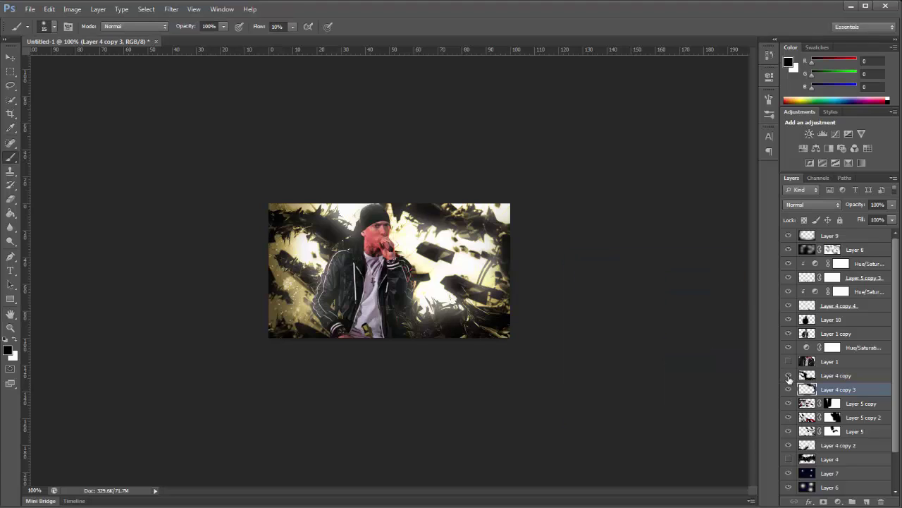
Toggle Layer 4 copy's visibility to identify its artwork, and repeat the last Gaussian Blur on it.
left_click(788, 376)
left_click(788, 376)
left_click(837, 376)
left_click(172, 11)
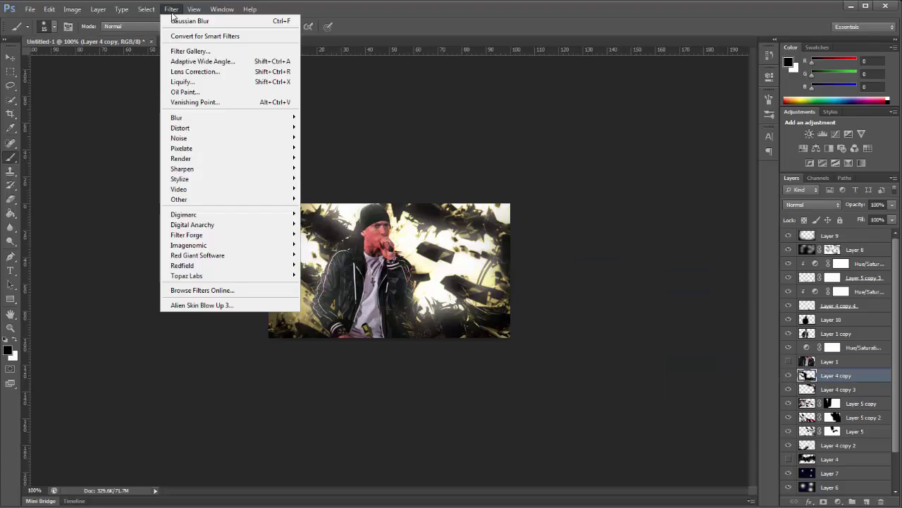
left_click(176, 20)
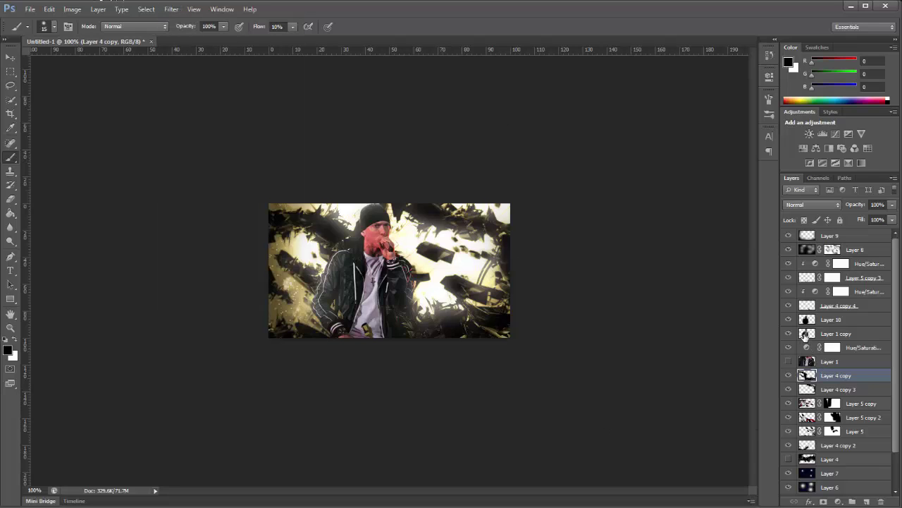
Apply a Gaussian Blur with a 0.2 pixel radius to Layer 4 copy 4.
left_click(804, 306)
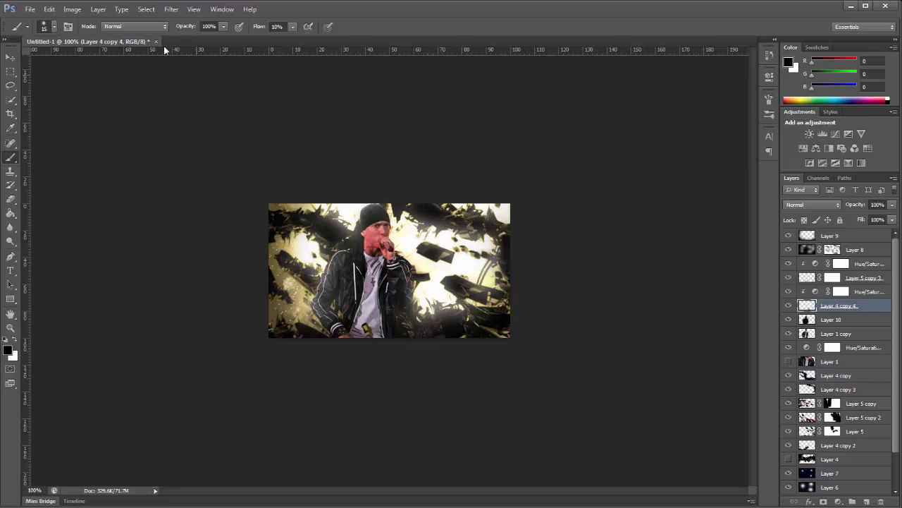
left_click(172, 10)
mouse_move(209, 118)
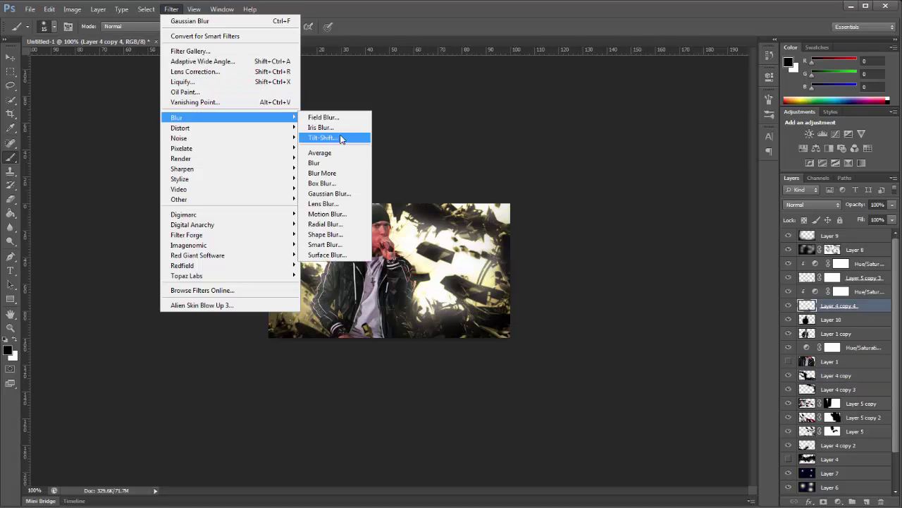
left_click(330, 194)
type("0.3")
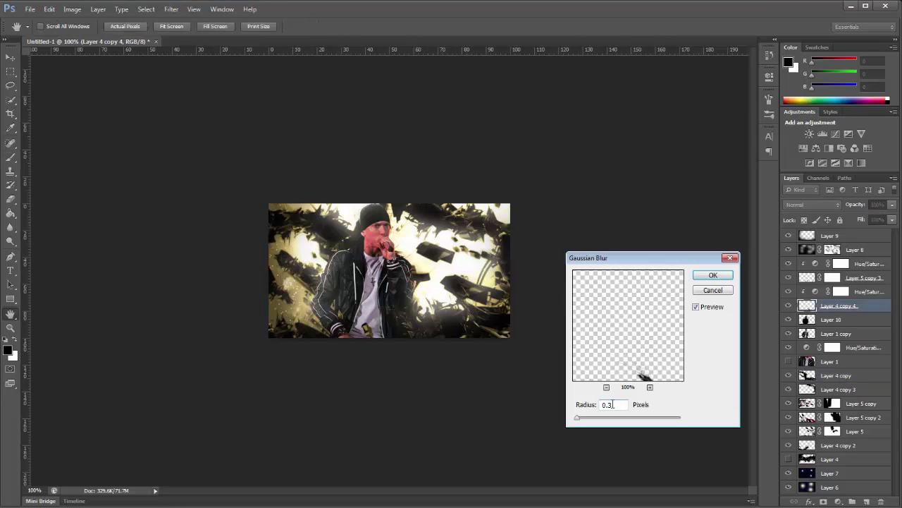
left_click_drag(612, 404, 607, 406)
type("2")
left_click(714, 275)
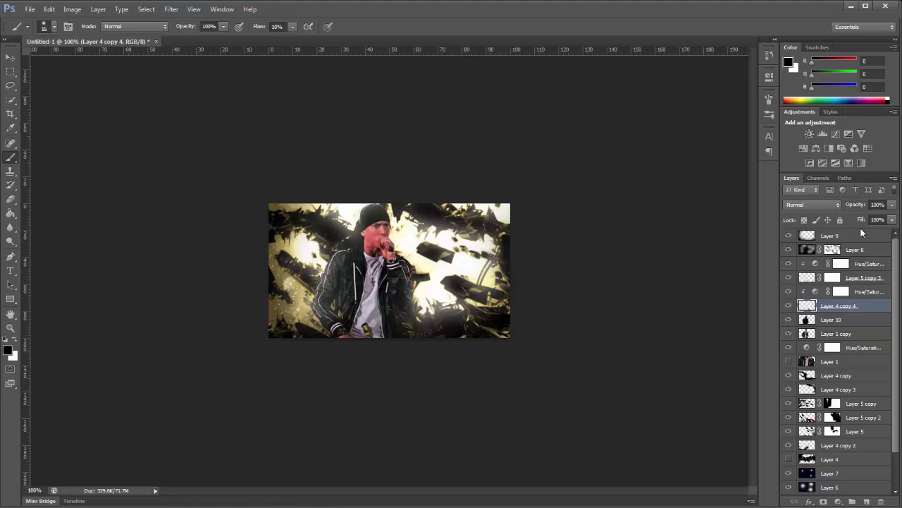
Select Layer 9 in the tag and open the Epsilon_Nebulae texture image from the Eminem Tutorial folder.
left_click(842, 236)
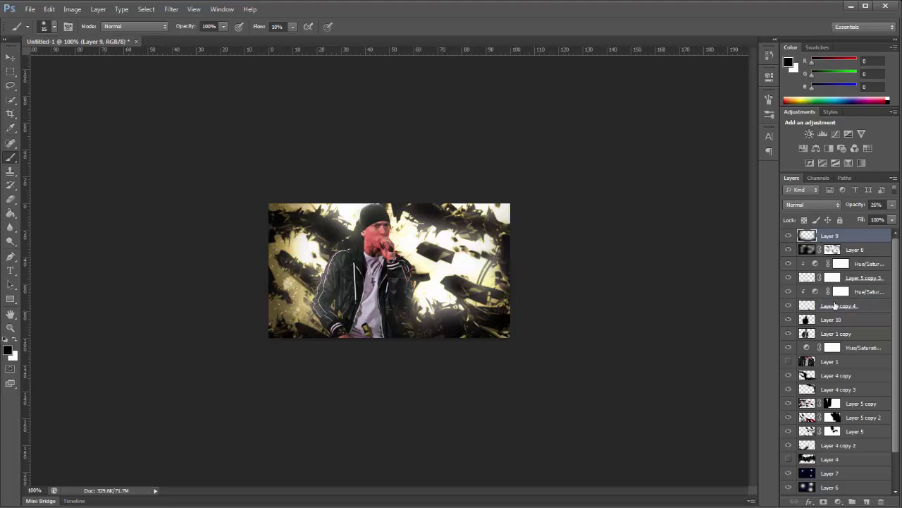
left_click(30, 10)
left_click(35, 31)
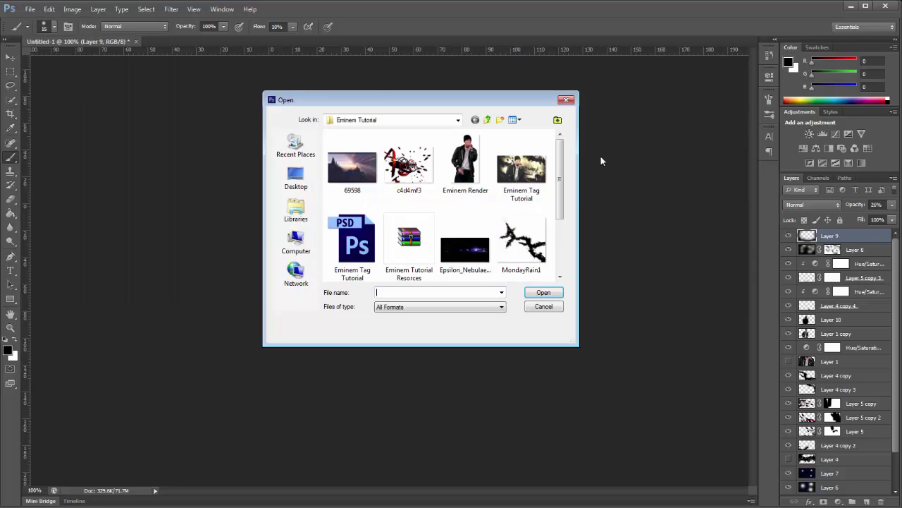
double_click(466, 248)
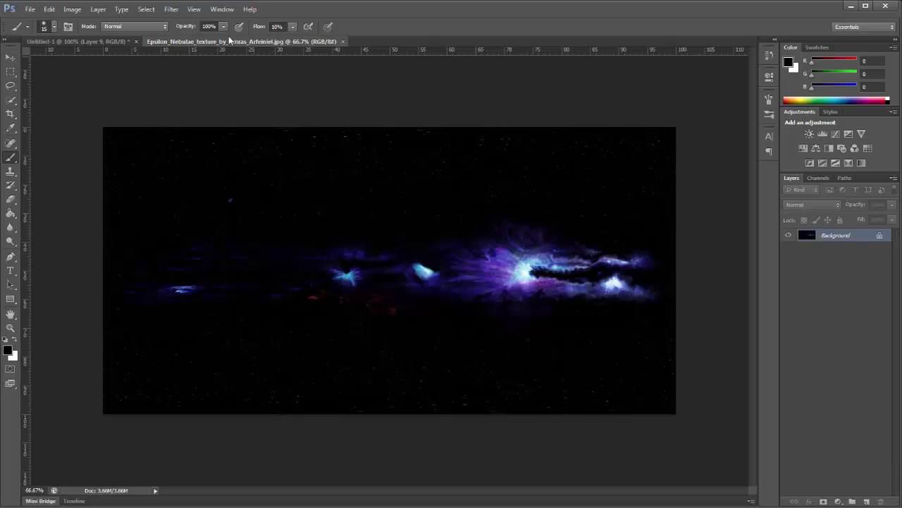
Copy the nebula texture into the tag as a new layer above Layer 9 and close the texture file.
left_click_drag(219, 42, 395, 92)
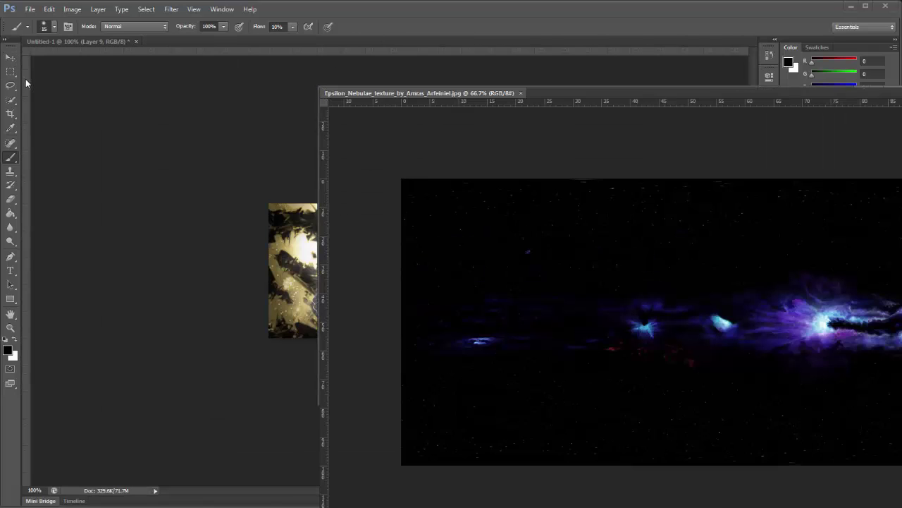
left_click(12, 58)
left_click_drag(421, 240, 289, 270)
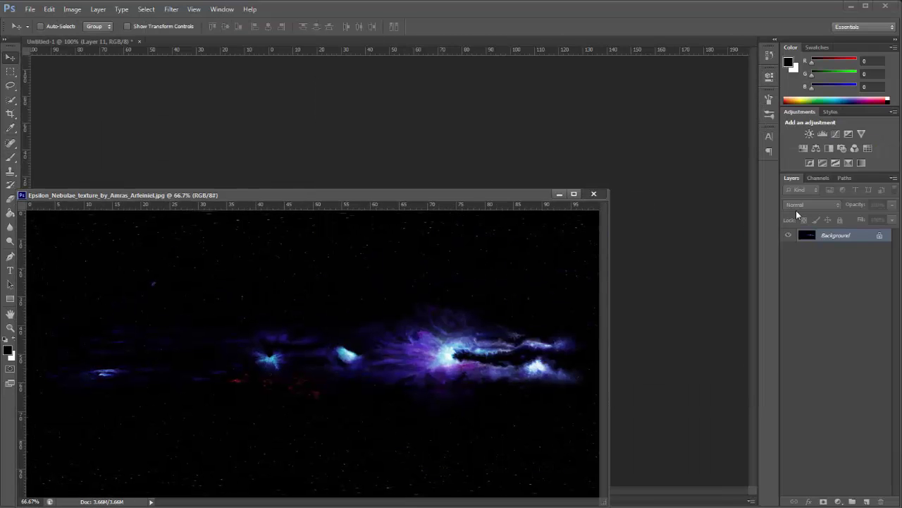
key("ctrl+w")
Blend the nebula texture on Layer 11 with Linear Dodge (Add) and reposition it over the tag.
left_click(810, 205)
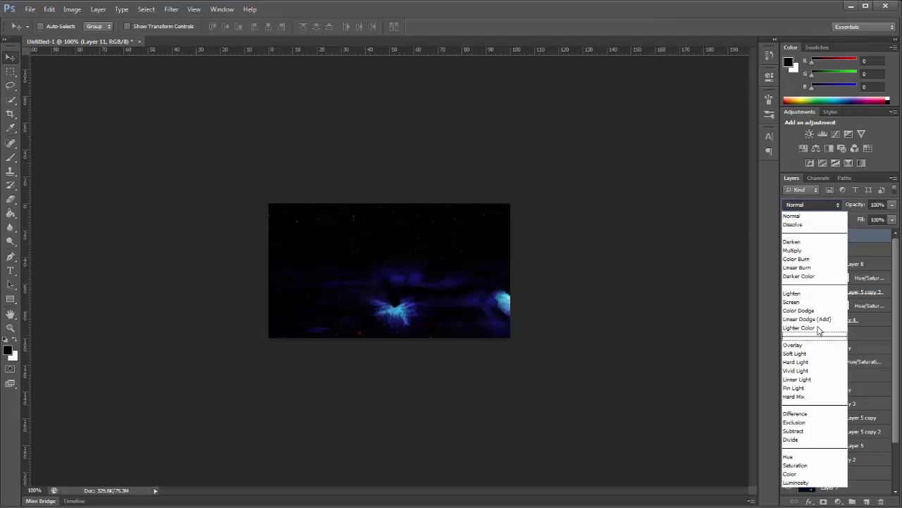
left_click(814, 319)
mouse_move(504, 199)
left_mouse_down()
mouse_move(552, 270)
mouse_move(567, 323)
mouse_move(556, 341)
mouse_move(489, 310)
mouse_move(407, 310)
mouse_move(402, 298)
left_mouse_up()
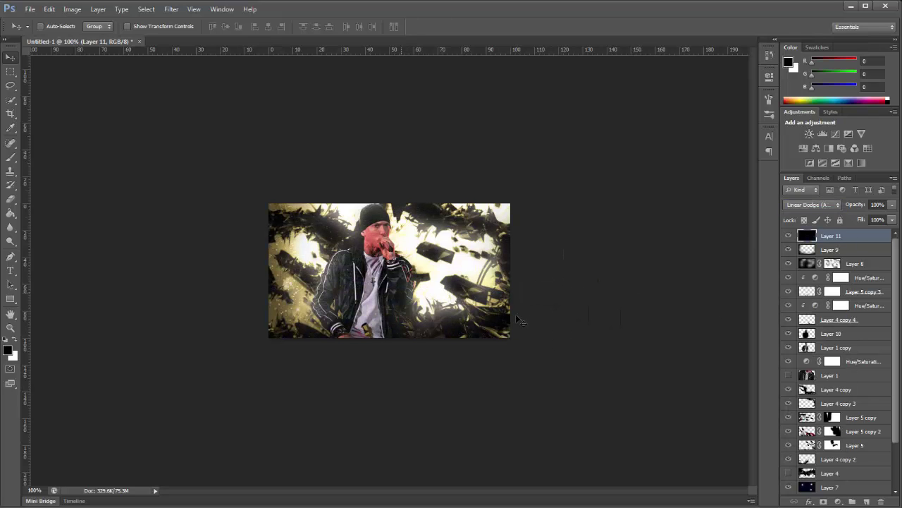
left_click_drag(517, 317, 509, 323)
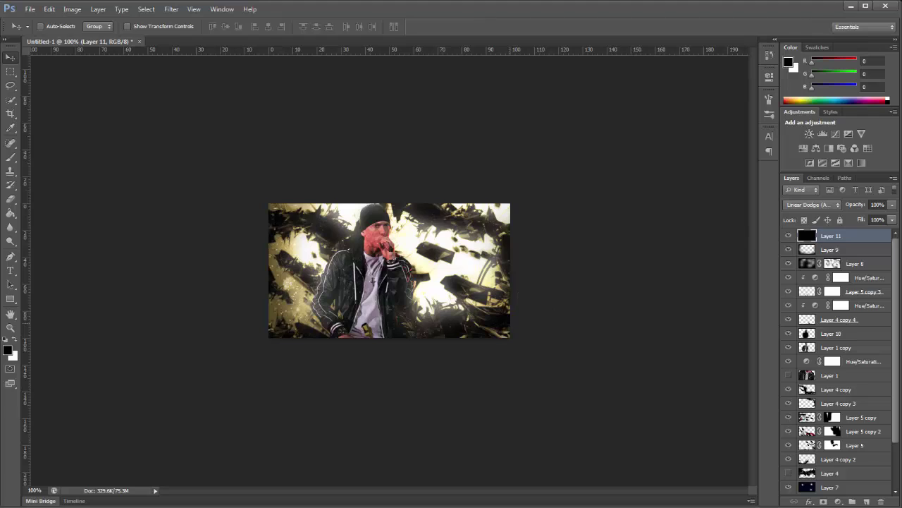
Add a layer mask to Layer 11 and mask the nebula off Eminem with a soft black brush at 84% flow.
left_click(823, 500)
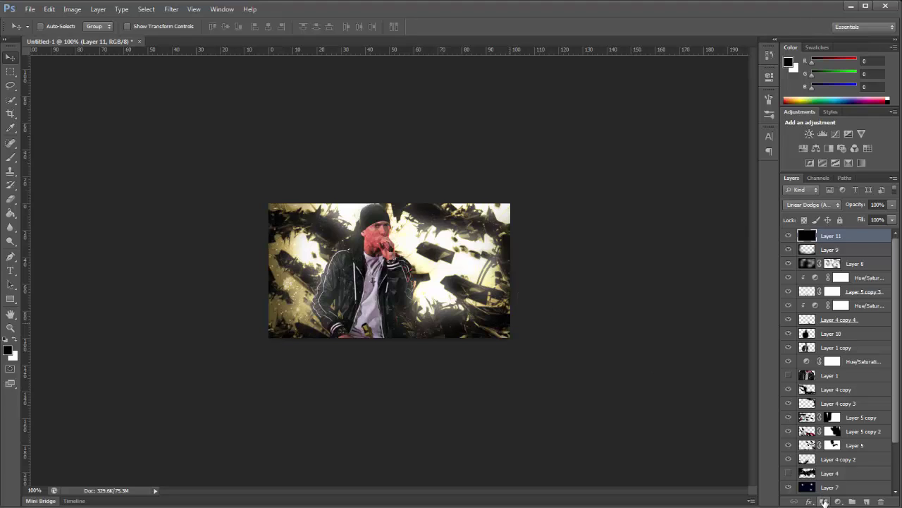
left_click(11, 158)
right_click(396, 230)
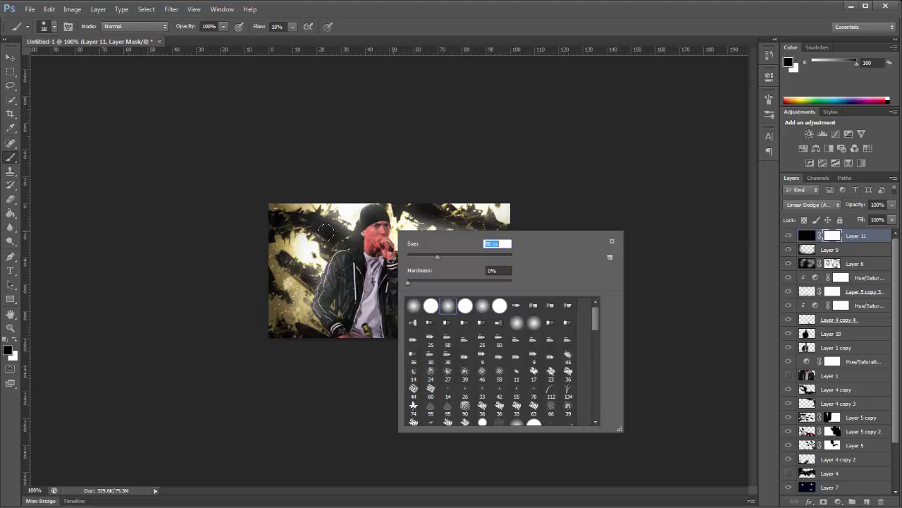
left_click(294, 28)
left_click(334, 42)
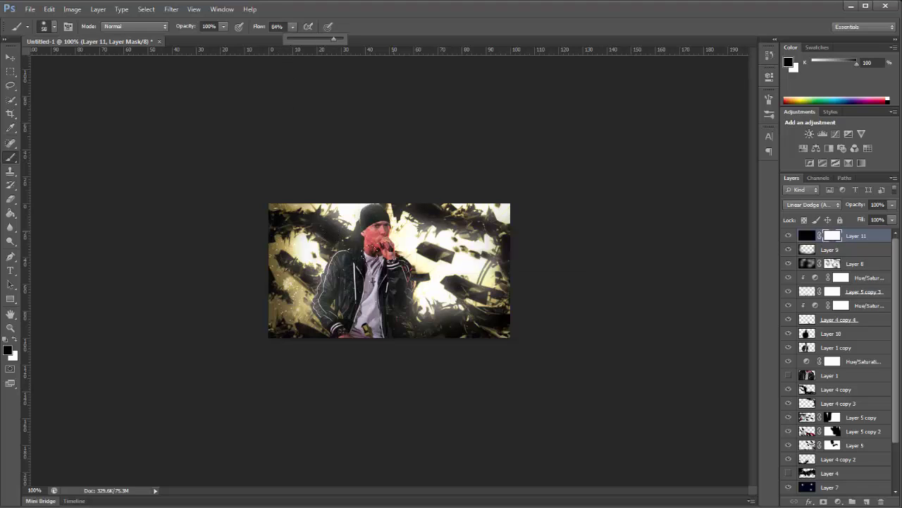
mouse_move(383, 252)
left_mouse_down()
mouse_move(373, 275)
mouse_move(341, 285)
left_mouse_up()
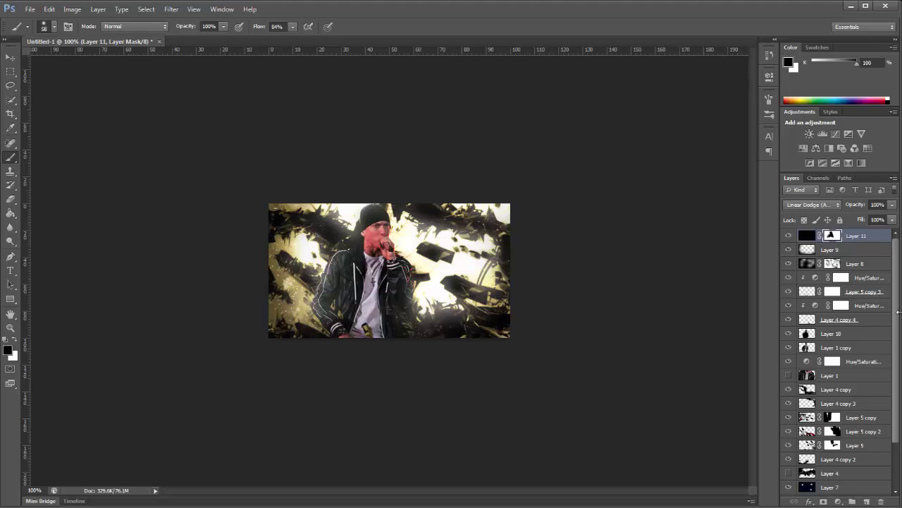
Add a black-to-white Gradient Map adjustment layer above Layer 11, blended as Luminosity at 40% opacity.
left_click(837, 501)
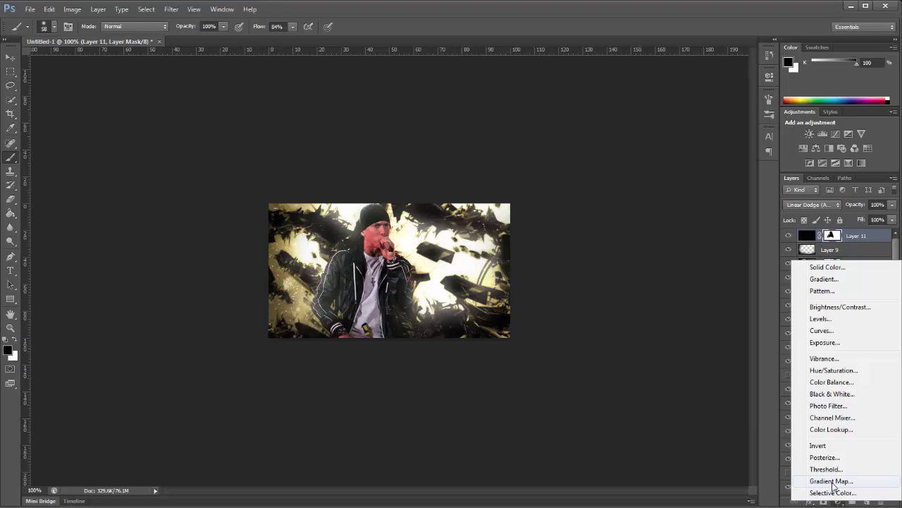
left_click(832, 480)
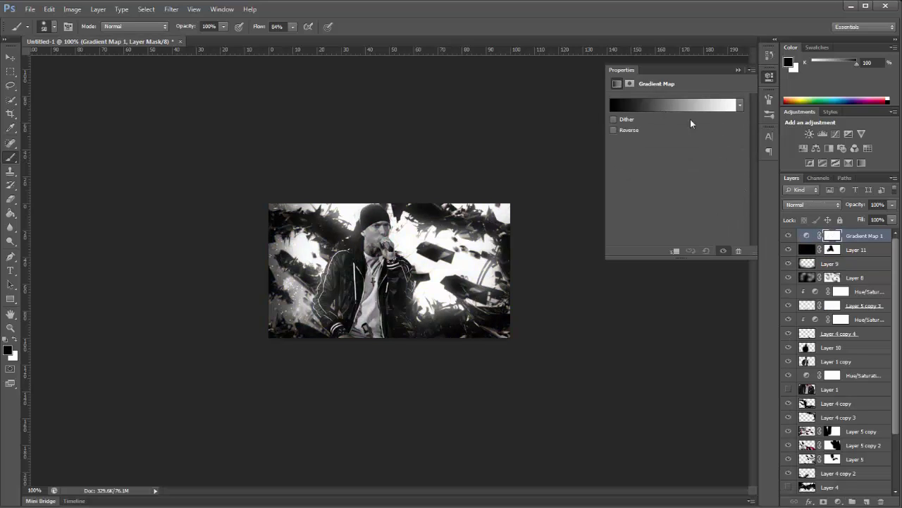
left_click(812, 204)
left_click(804, 484)
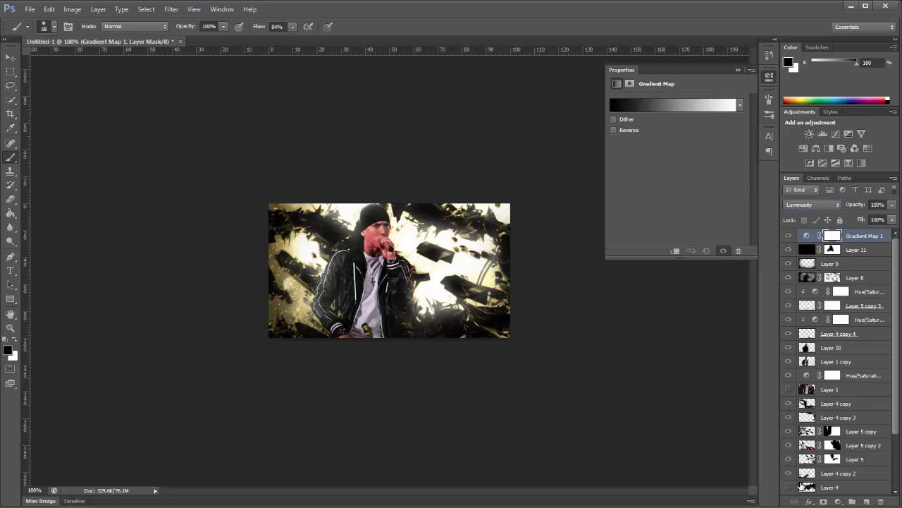
left_click(866, 205)
type("6")
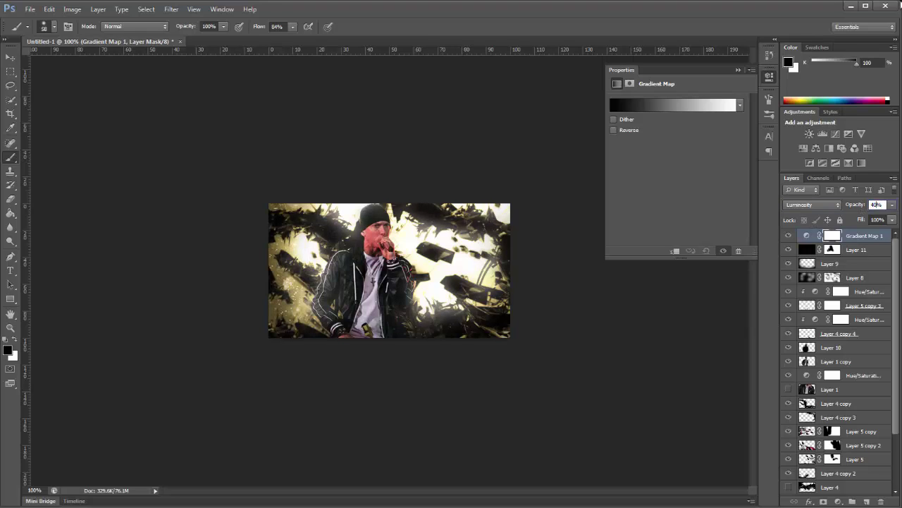
Add a second Gradient Map adjustment layer using the violet-to-orange preset gradient.
left_click(838, 501)
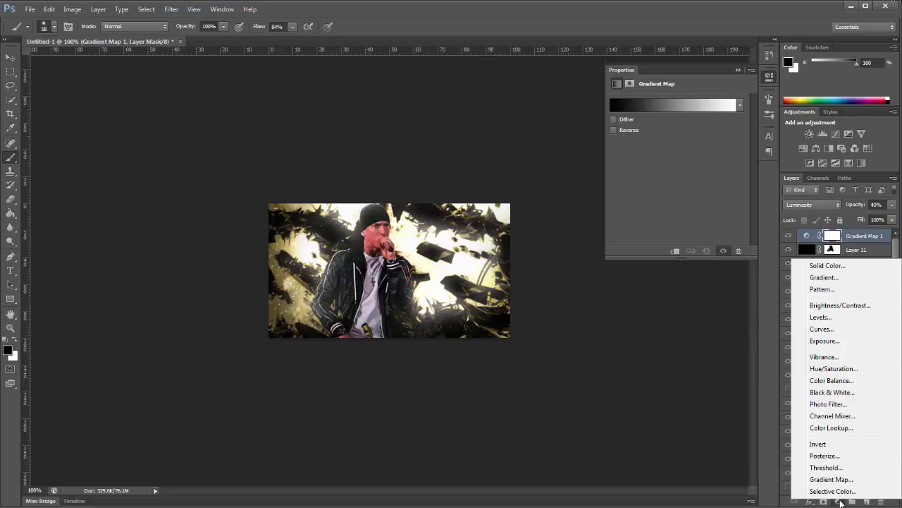
left_click(825, 481)
left_click(671, 109)
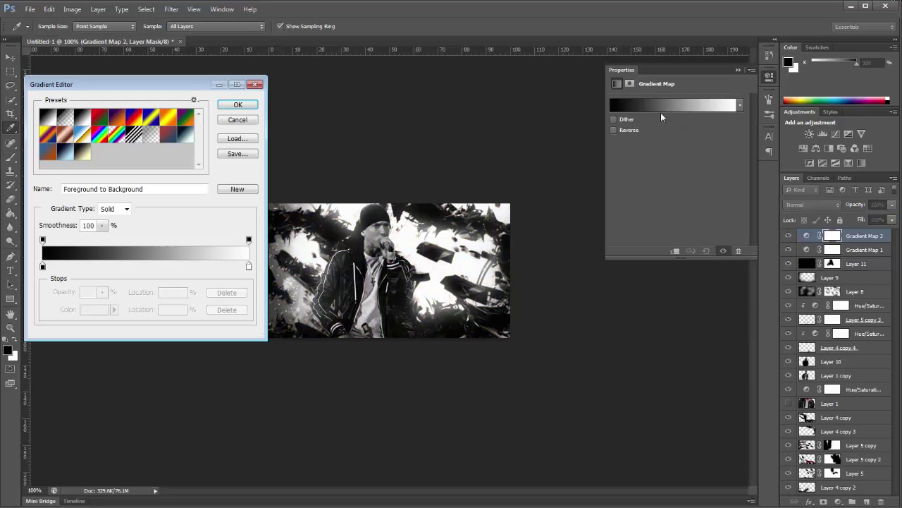
left_click(117, 117)
left_click(250, 108)
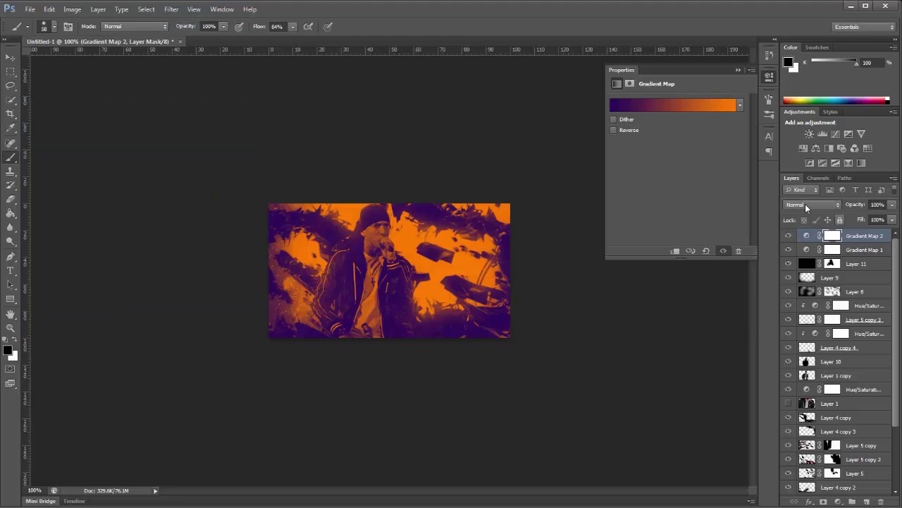
Blend the violet-to-orange gradient map as Overlay at 10% opacity.
left_click(811, 204)
left_click(803, 345)
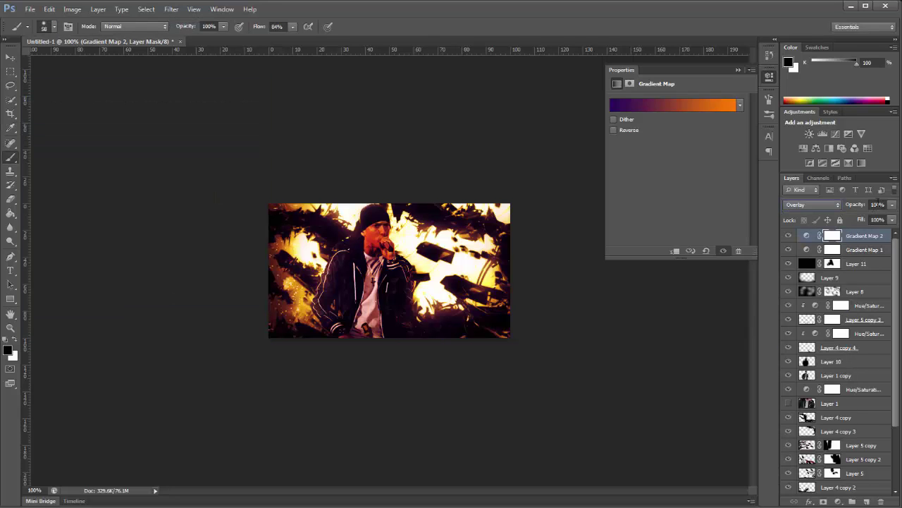
left_click(876, 204)
type("18")
key("Return")
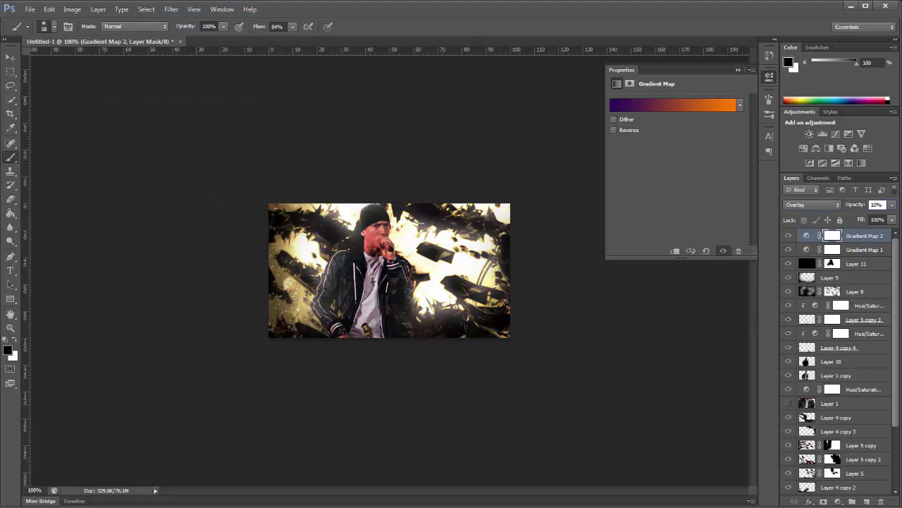
Add a third Gradient Map adjustment layer with the ES Emerald Dragon 29 preset, keeping its middle colour stop at 294b57.
left_click(838, 502)
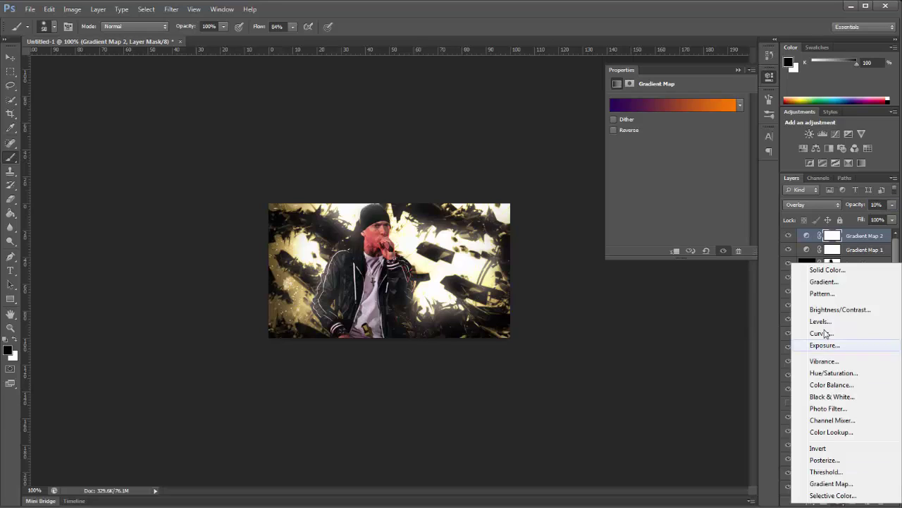
left_click(832, 484)
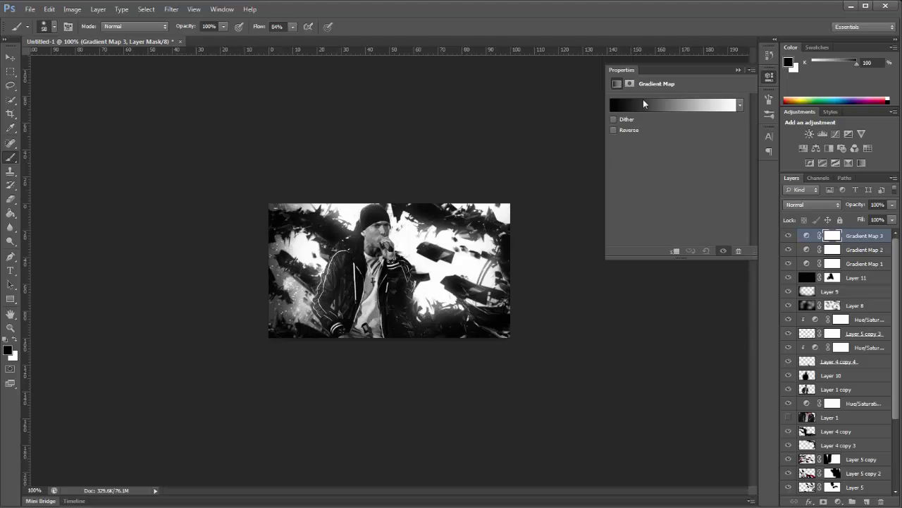
left_click(643, 103)
left_click(183, 138)
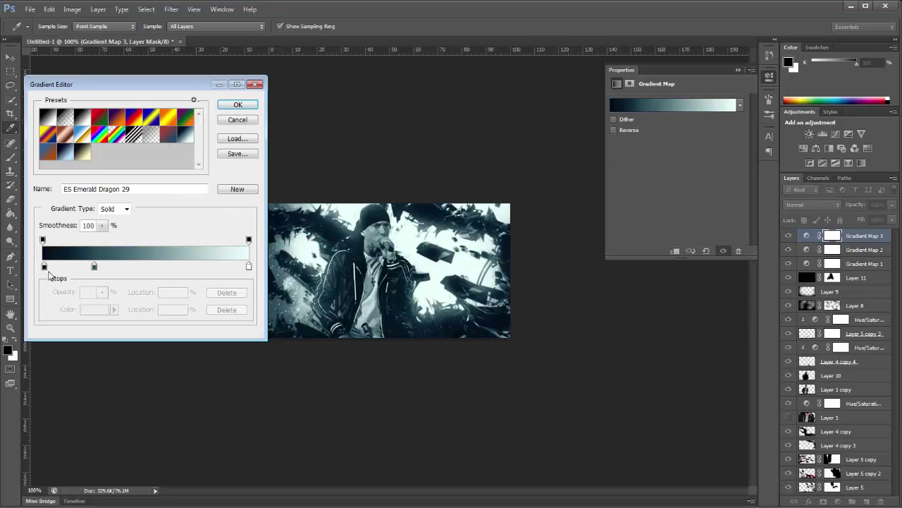
double_click(95, 267)
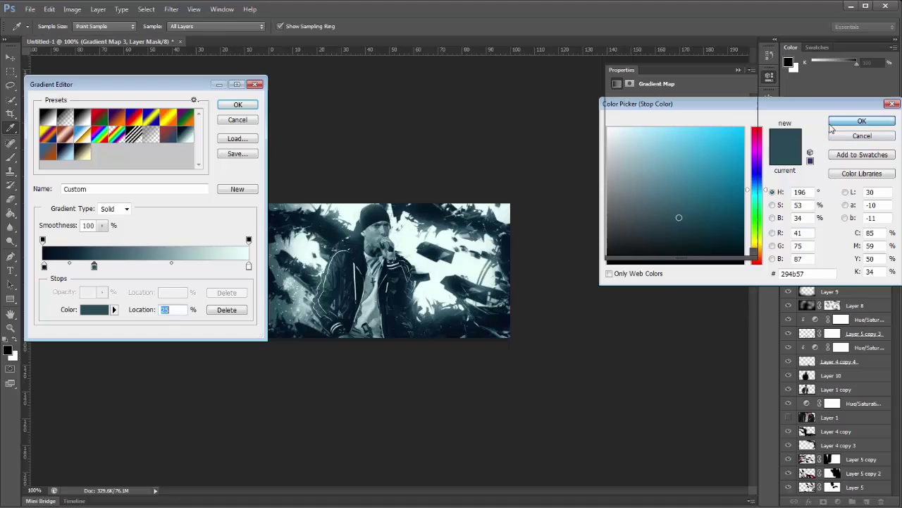
left_click(862, 121)
left_click(238, 105)
key("b")
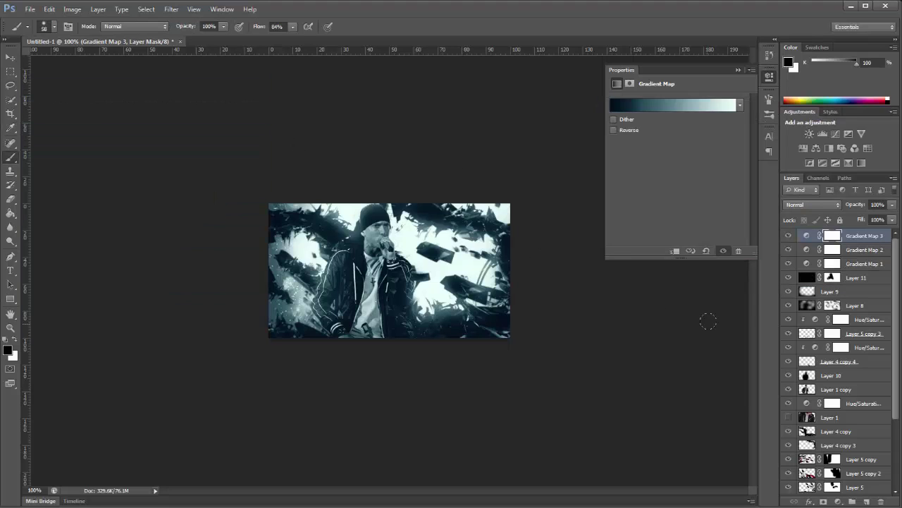
Blend the dark teal gradient map as Overlay at 10% opacity.
left_click(810, 204)
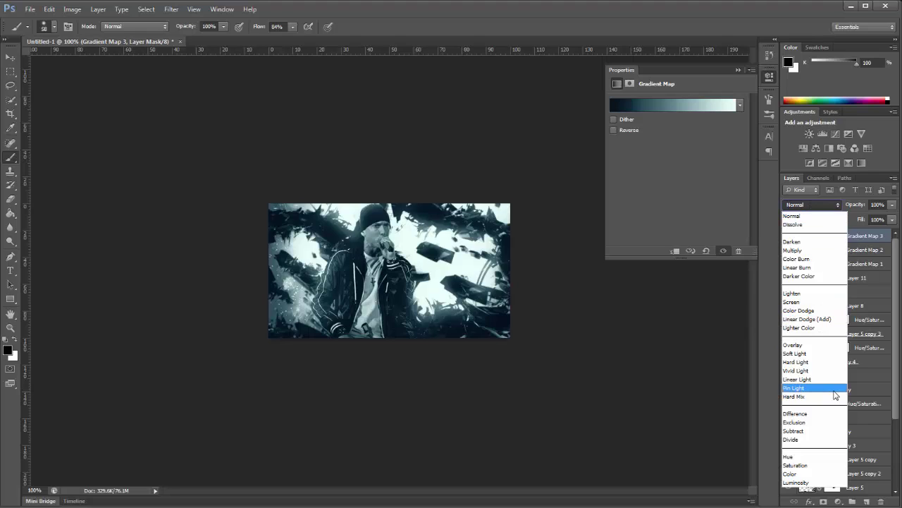
left_click(808, 347)
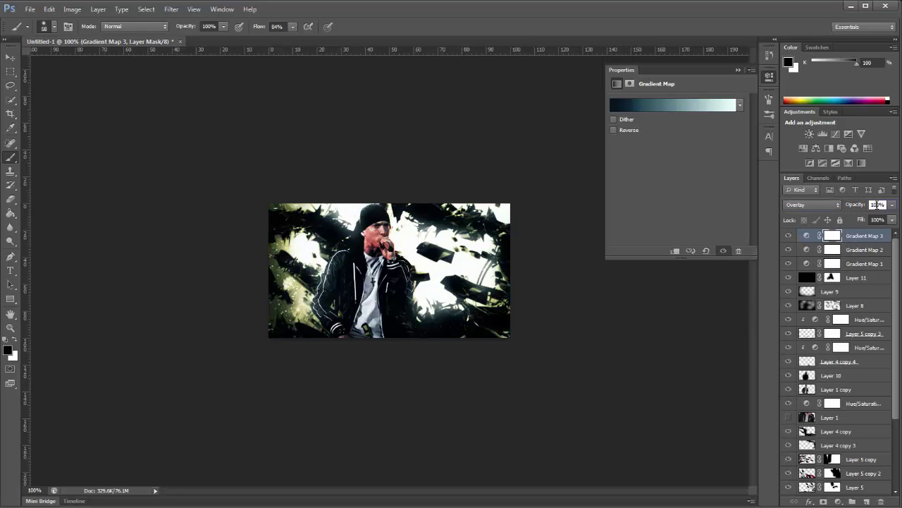
key("BackSpace")
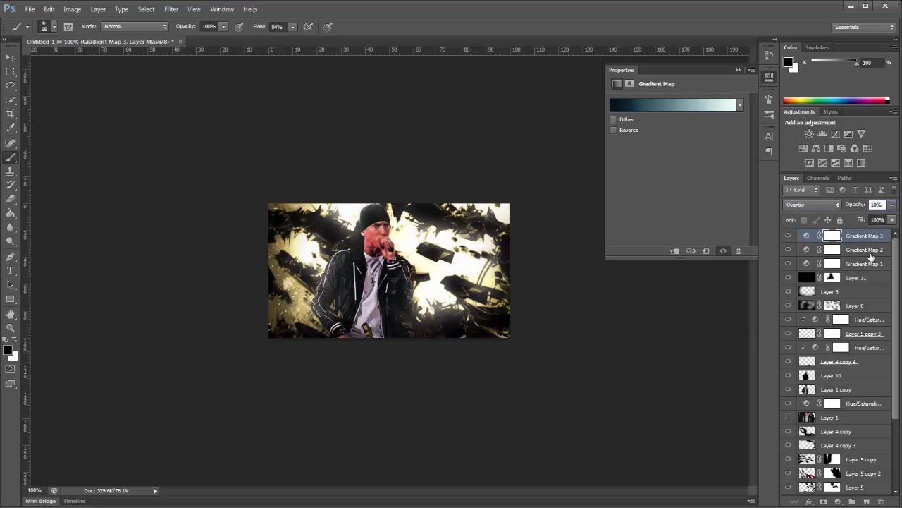
key("Return")
Add a fourth Gradient Map adjustment layer with the red-to-blue preset and reverse its gradient.
left_click(838, 501)
left_click(832, 482)
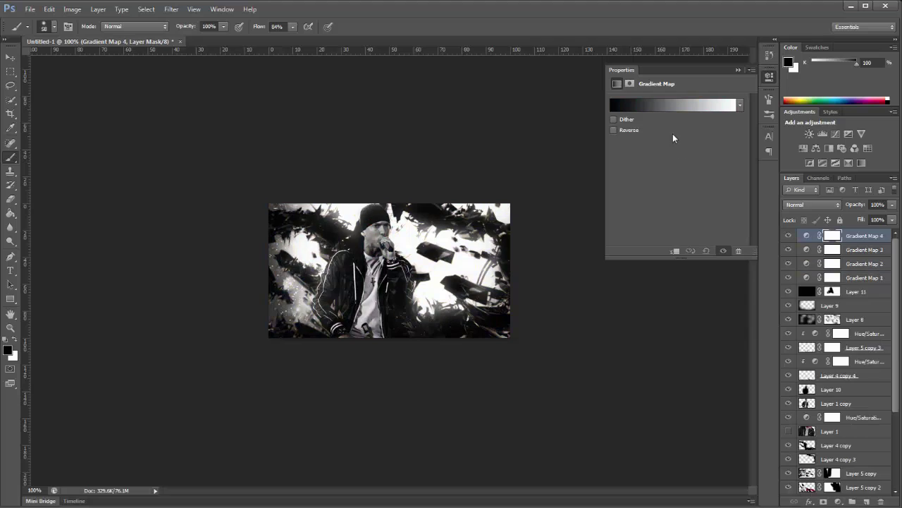
left_click(666, 108)
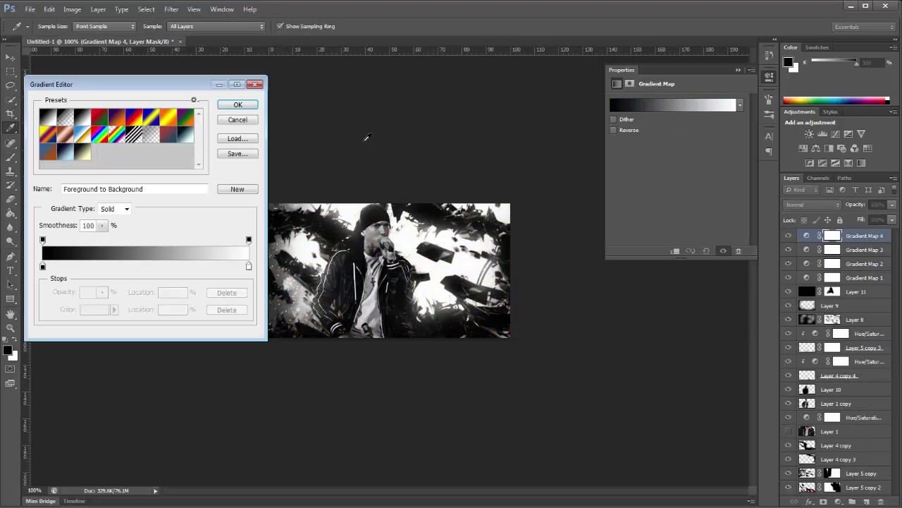
left_click(167, 138)
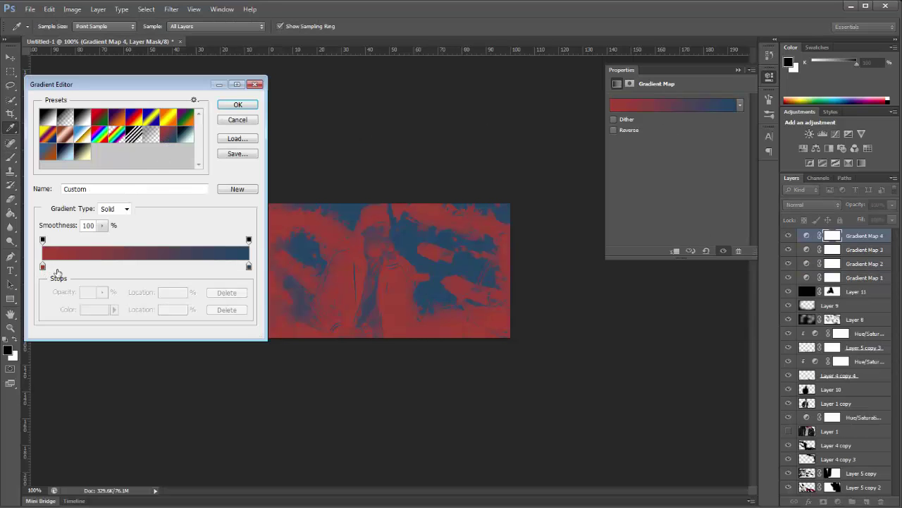
left_click(238, 105)
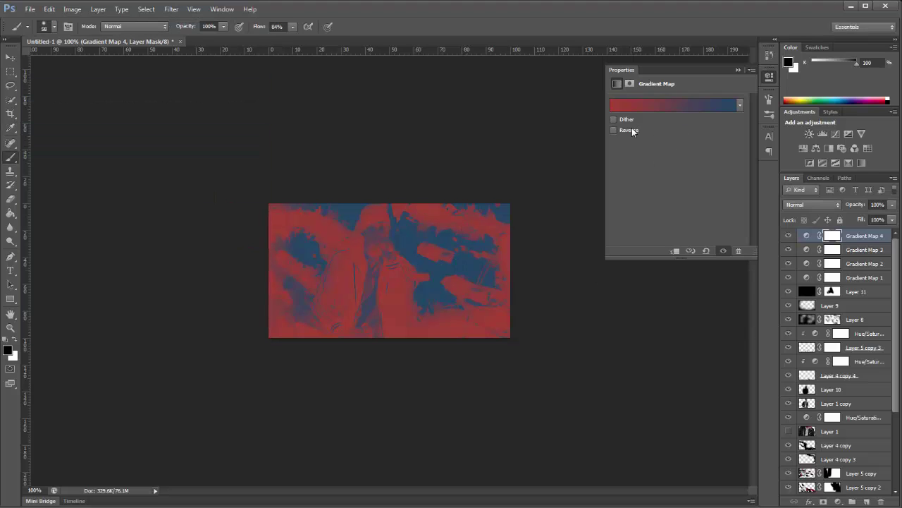
left_click(613, 130)
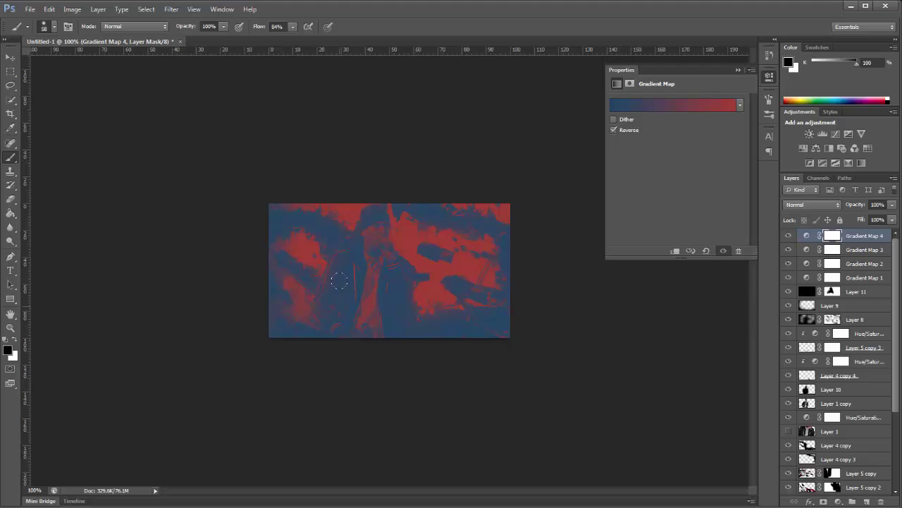
left_click(769, 76)
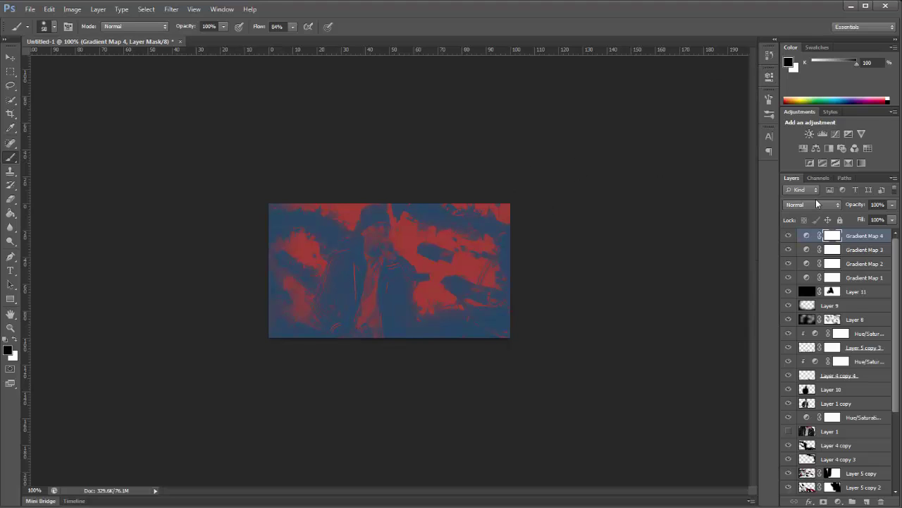
Blend the reversed red-and-blue gradient map as Lighten at 26% opacity.
left_click(817, 202)
left_click(810, 293)
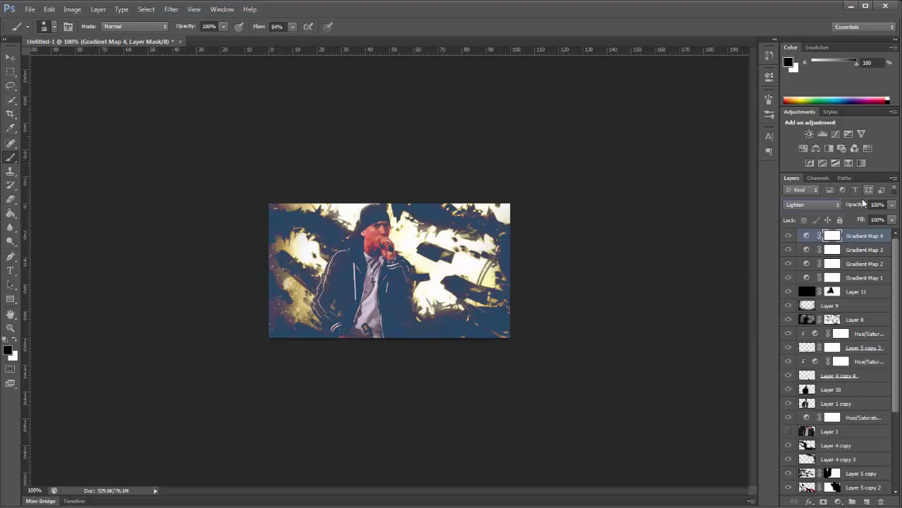
left_click_drag(864, 203, 817, 218)
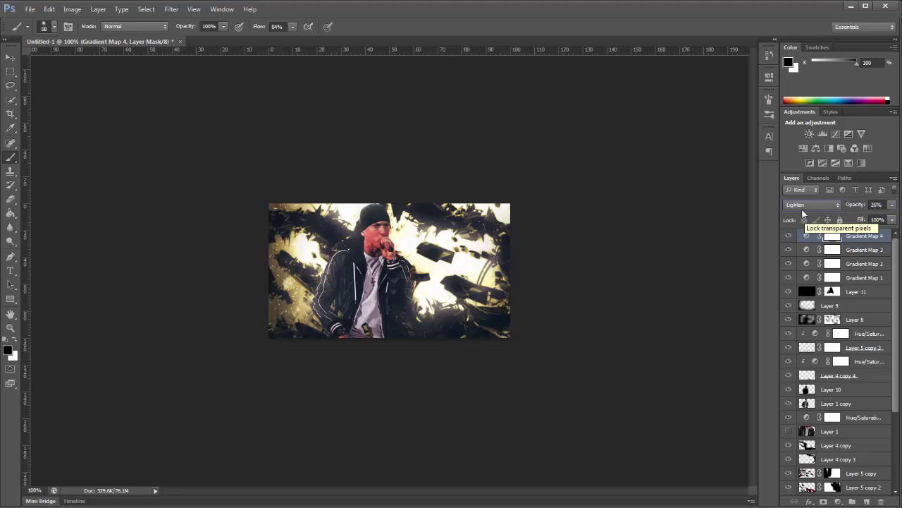
Add a Vibrance adjustment layer above Gradient Map 4 with the vibrance set to -11.
left_click(831, 501)
left_click(824, 357)
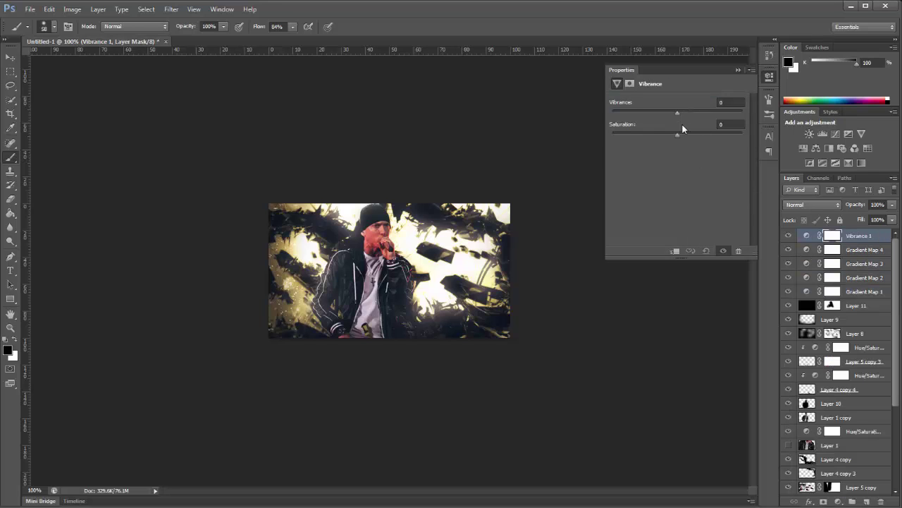
left_click(731, 102)
type("-11")
key("Tab")
Add a Curves adjustment layer, anchor the curve's midpoint and lower quarter, and raise its black point slightly.
left_click(838, 501)
left_click(822, 330)
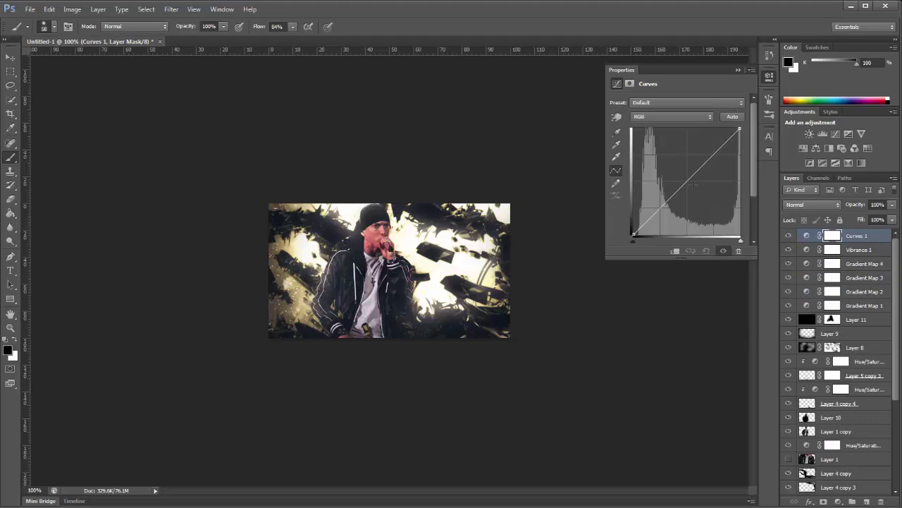
left_click(703, 164)
key("Delete")
left_click(686, 182)
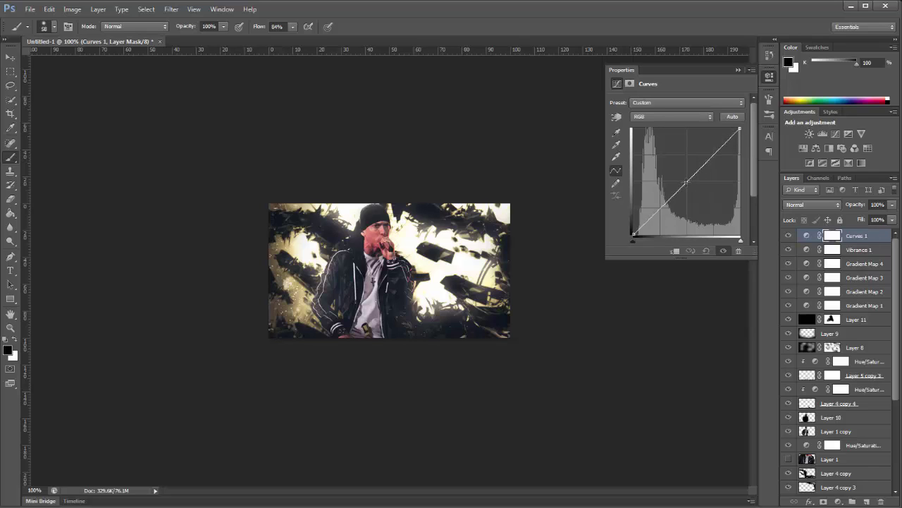
left_click(660, 207)
mouse_move(633, 234)
left_mouse_down()
mouse_move(630, 219)
mouse_move(628, 228)
left_mouse_up()
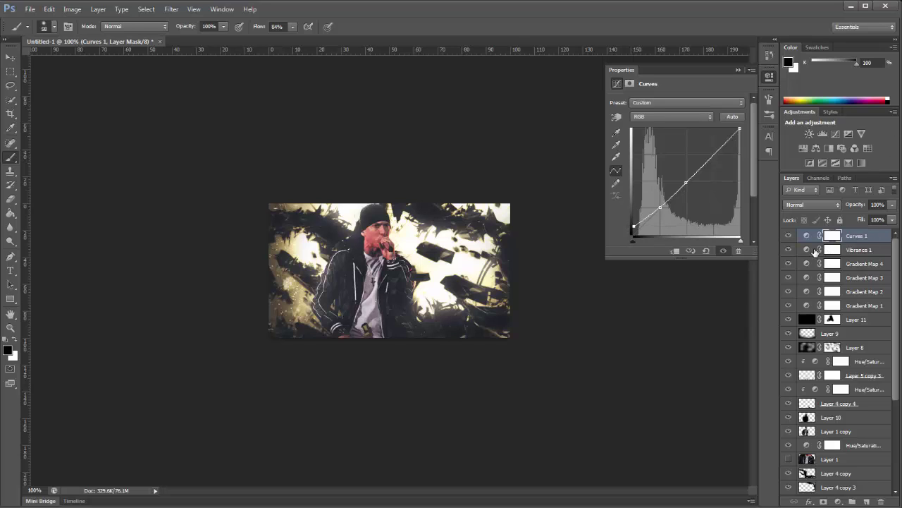
Add an Exposure adjustment layer with exposure 0.22, offset 0.0124 and gamma correction 0.92.
left_click(838, 501)
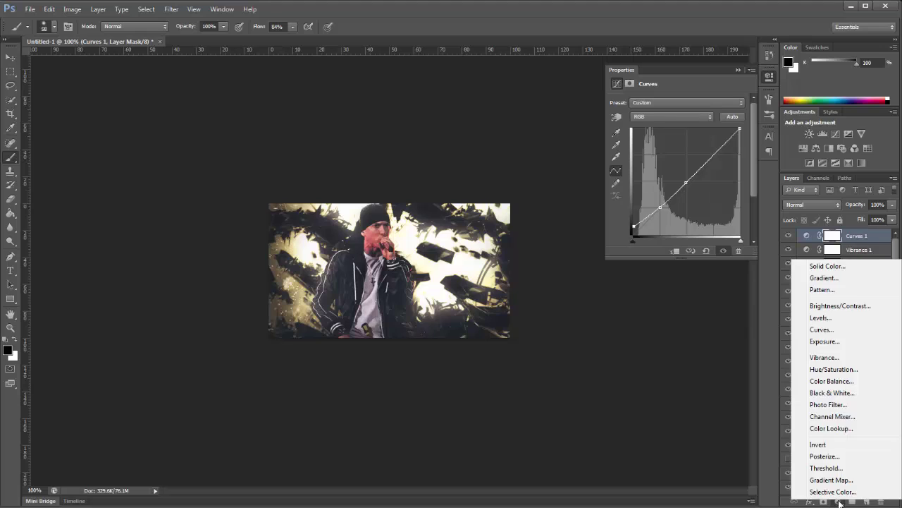
left_click(818, 341)
left_click(718, 119)
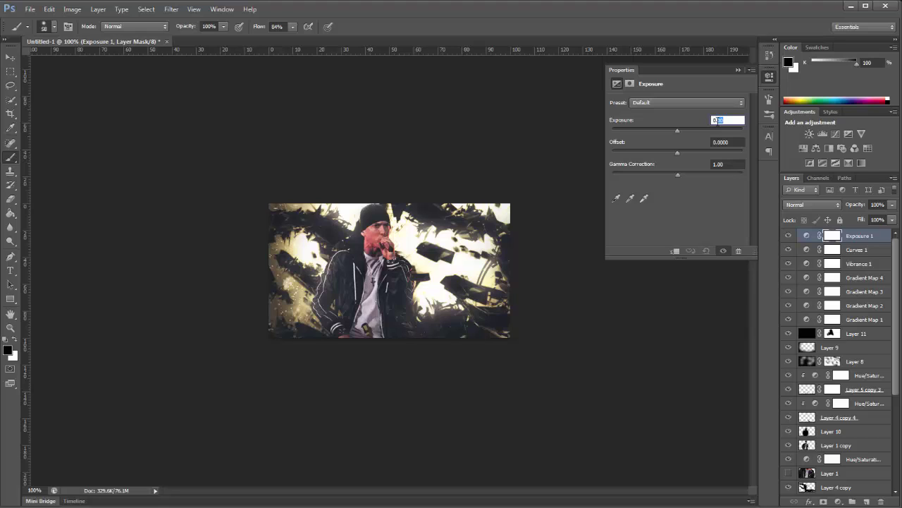
type("22")
key("Tab")
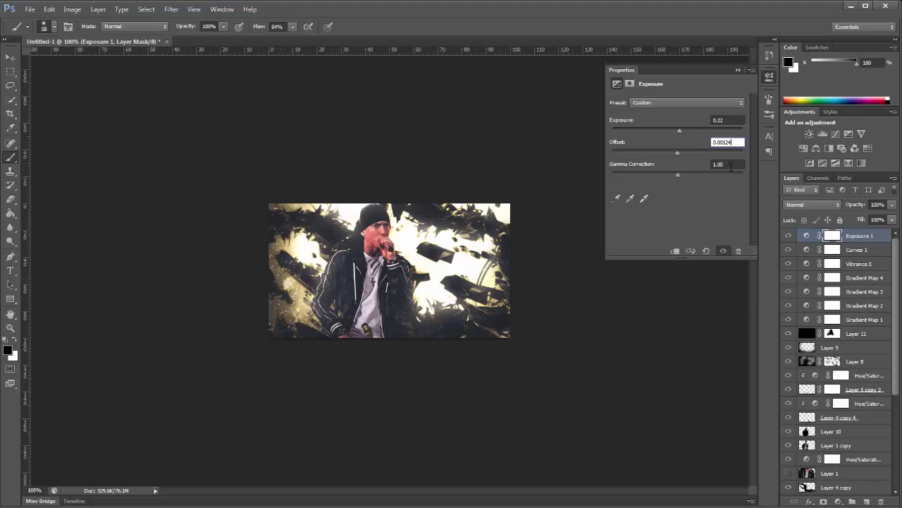
left_click(731, 167)
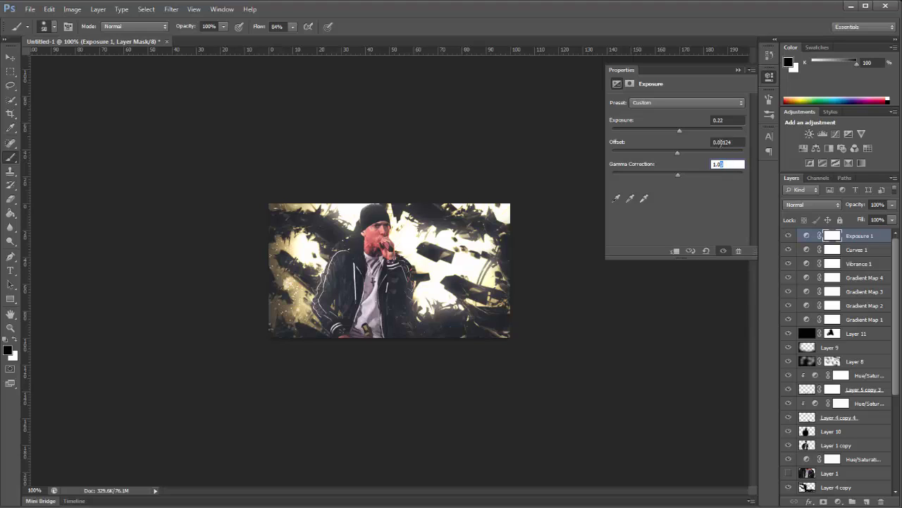
left_click(725, 142)
key("BackSpace")
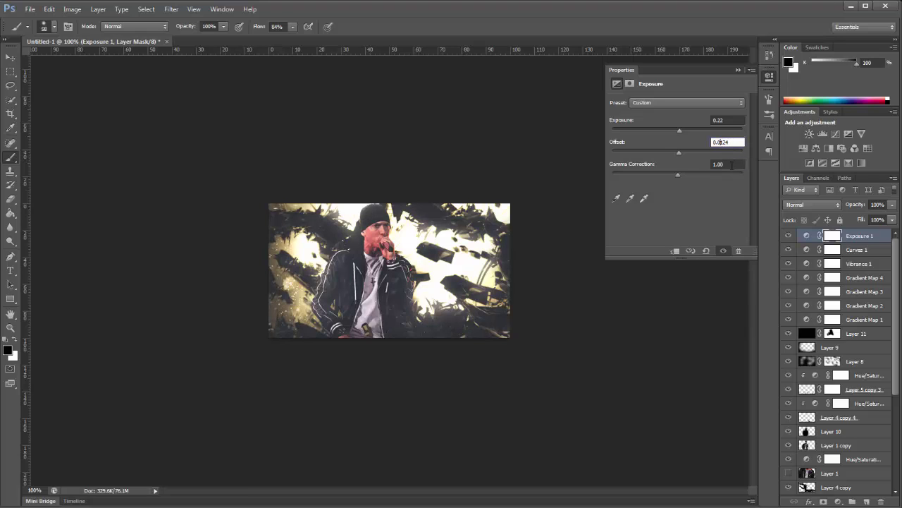
left_click(731, 166)
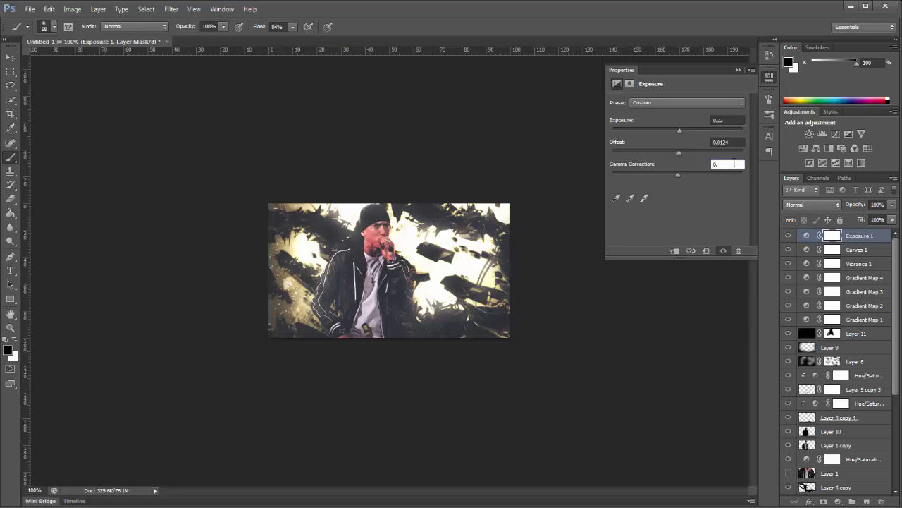
type("0.92")
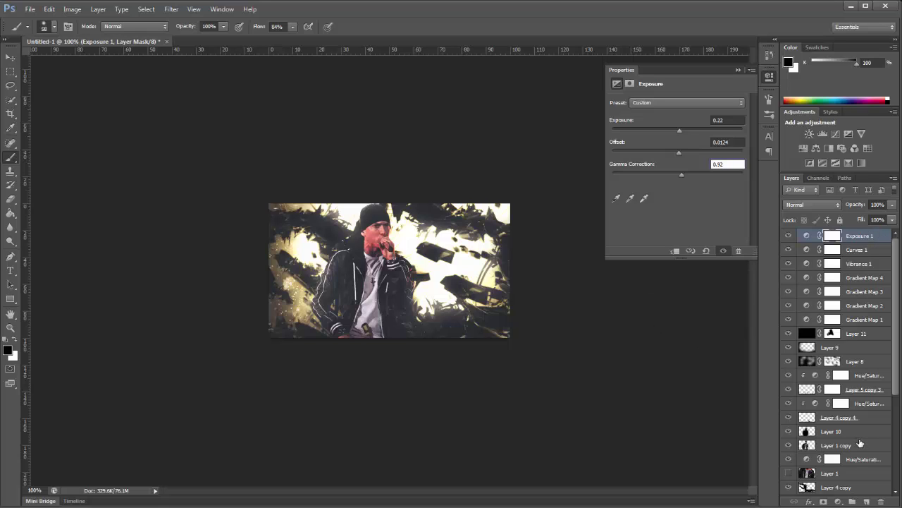
Create a new layer above Exposure 1 and stamp all visible layers into it.
left_click(866, 501)
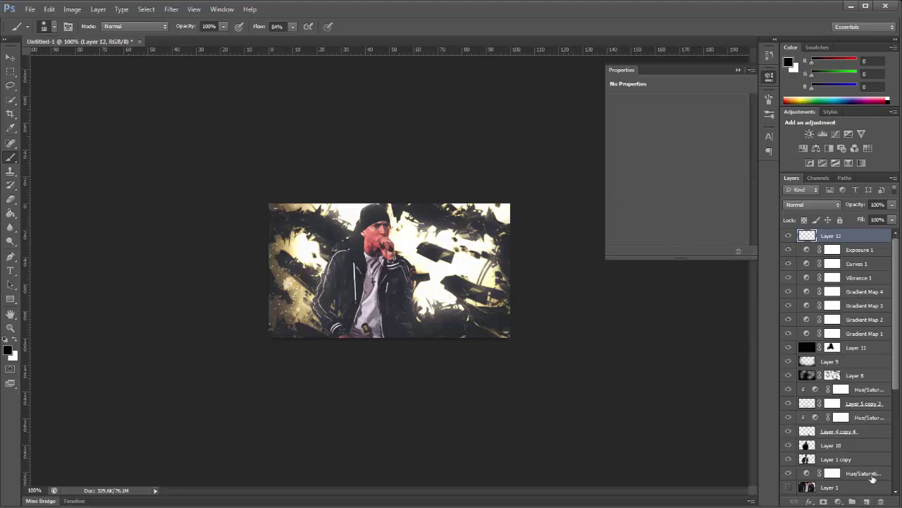
key("ctrl+shift+alt+e")
left_click(77, 9)
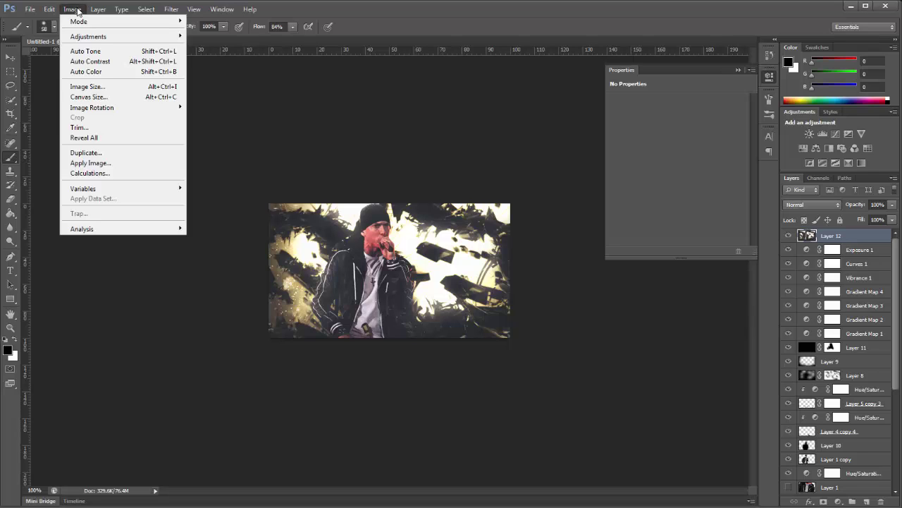
left_click(310, 118)
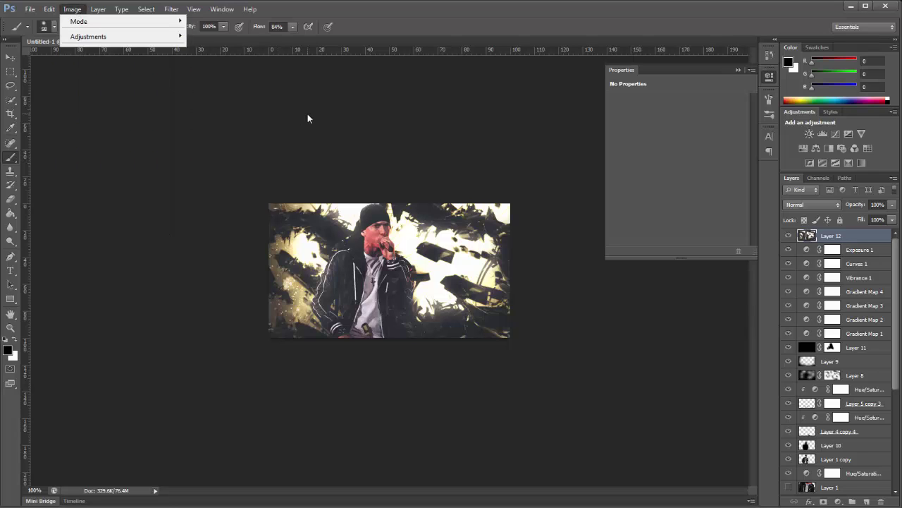
Apply the Paint Daubs filter to the stamped layer with brush size 1, sharpness 1 and the Simple brush type.
left_click(172, 11)
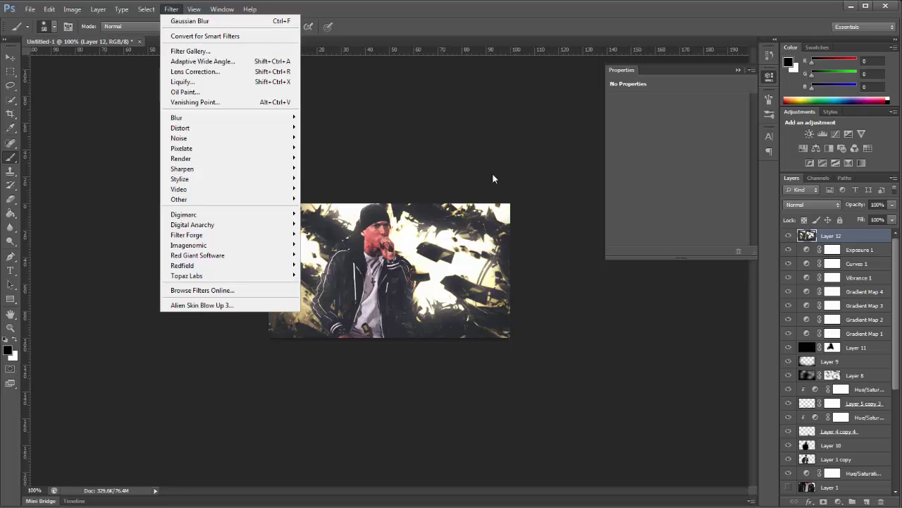
left_click(189, 51)
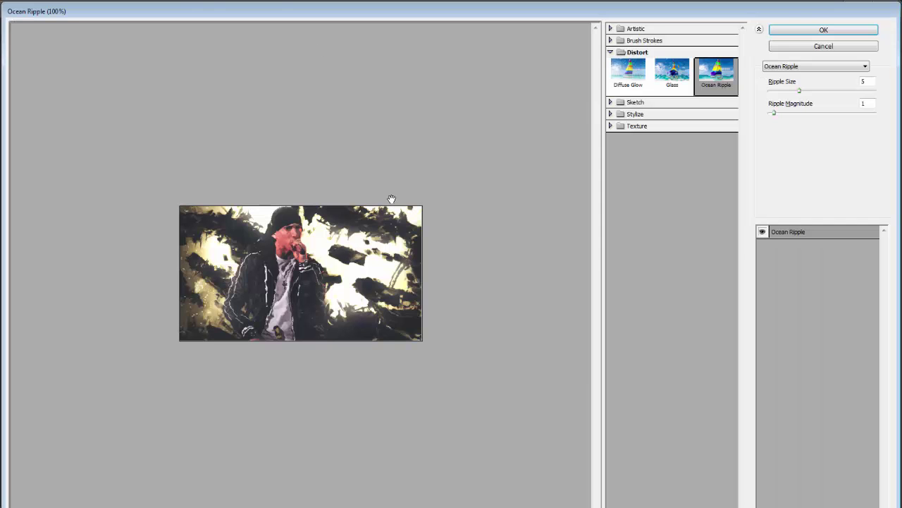
left_click(611, 30)
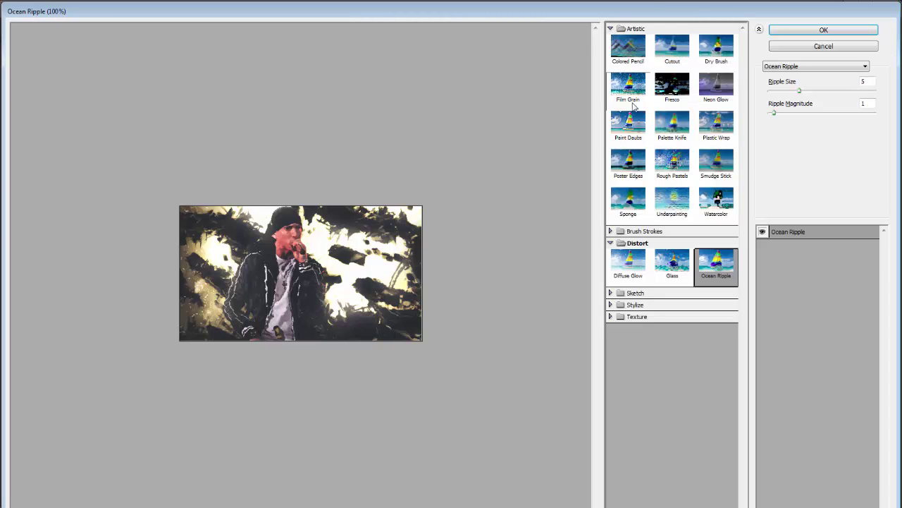
left_click(627, 132)
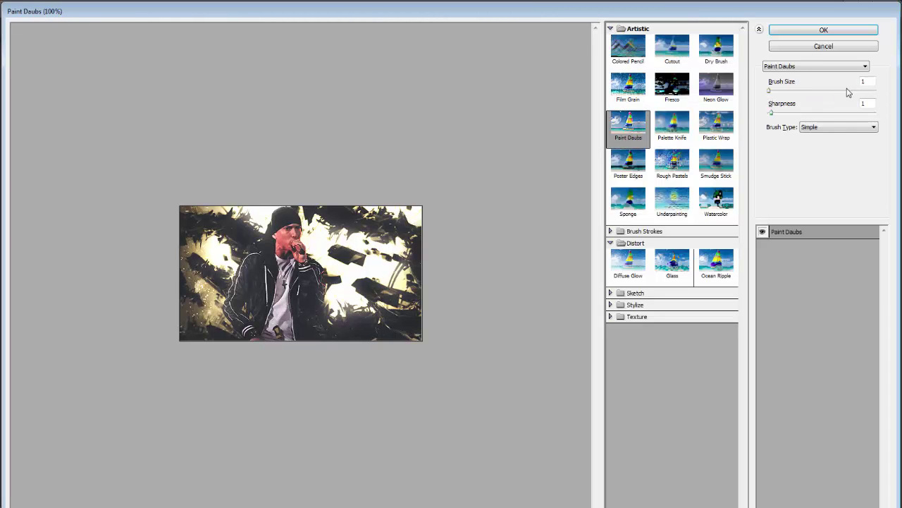
left_click(826, 32)
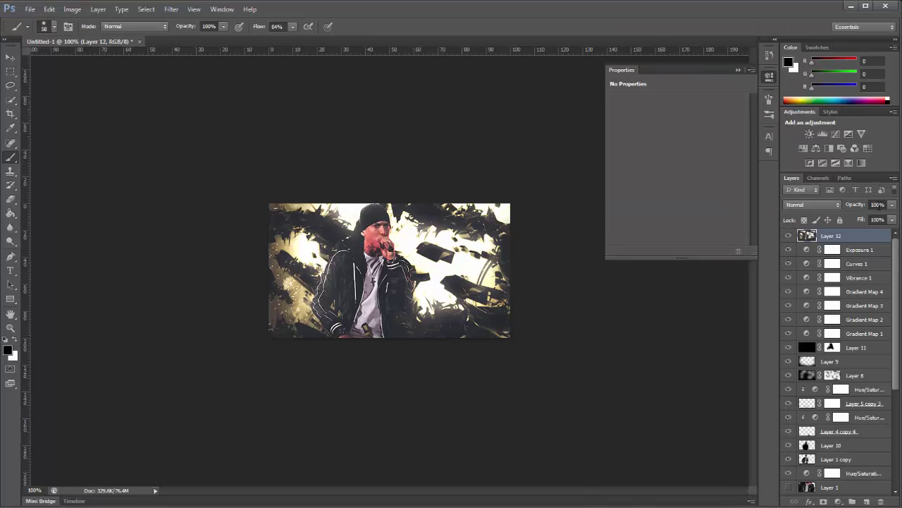
left_click(848, 206)
key("Return")
Stamp all visible layers into another new layer and apply the Ocean Ripple filter with ripple size 5 and magnitude 1.
left_click(867, 501)
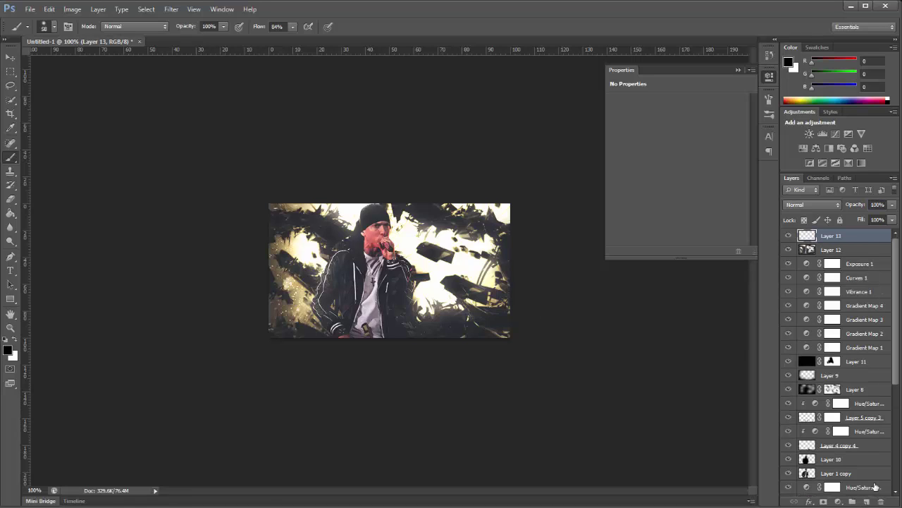
key("ctrl+shift+alt+e")
left_click(171, 10)
left_click(186, 52)
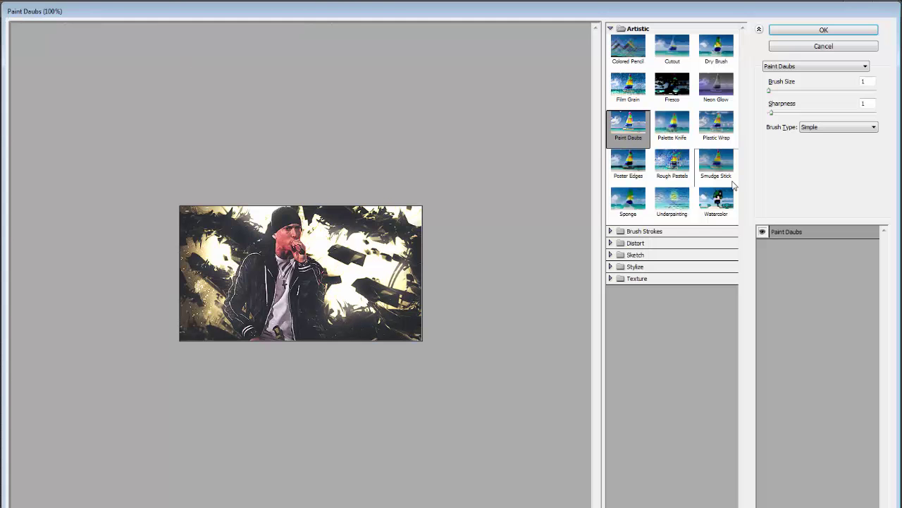
left_click(611, 28)
left_click(611, 40)
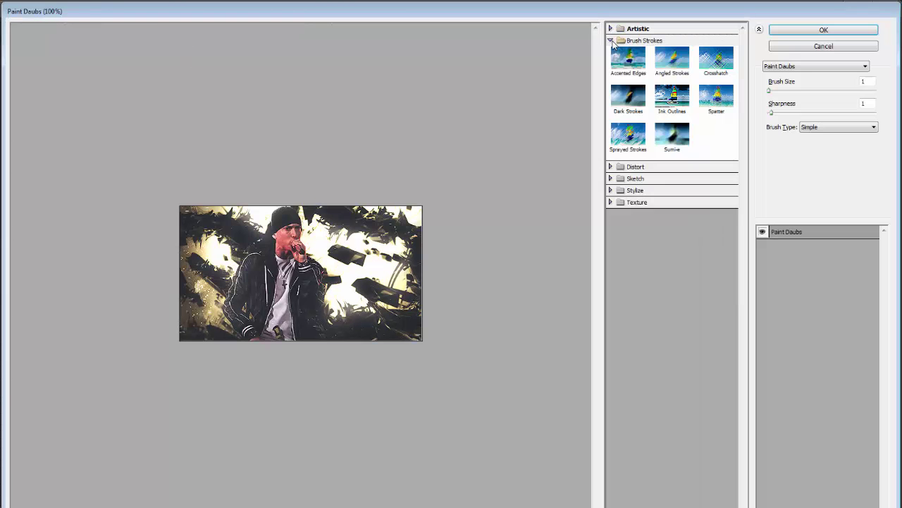
left_click(612, 41)
left_click(611, 51)
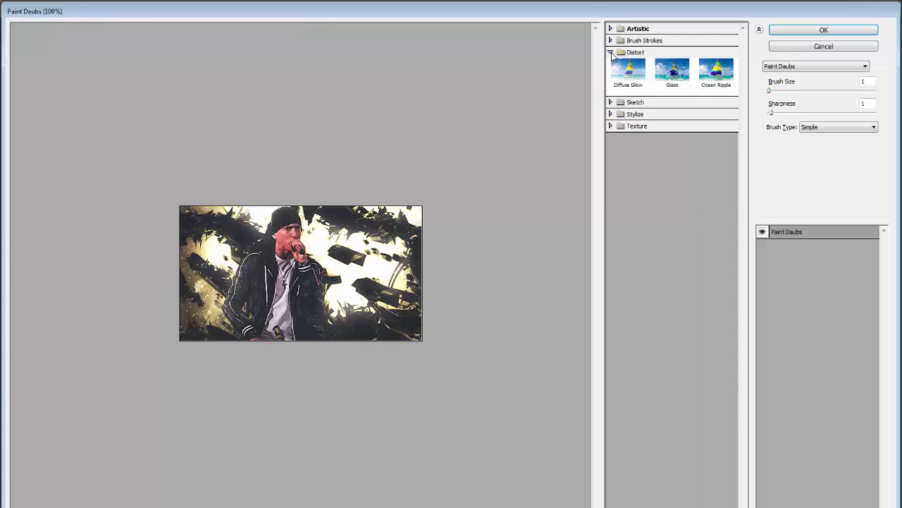
left_click(709, 83)
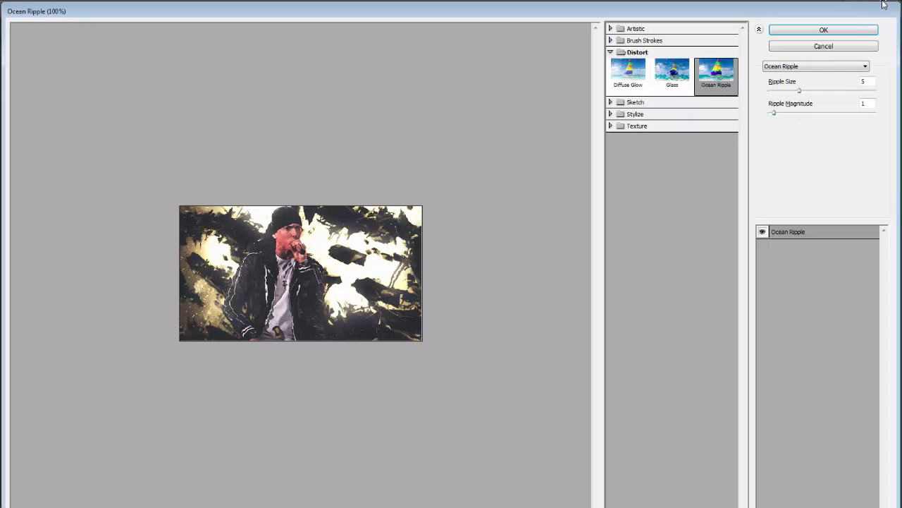
left_click(843, 33)
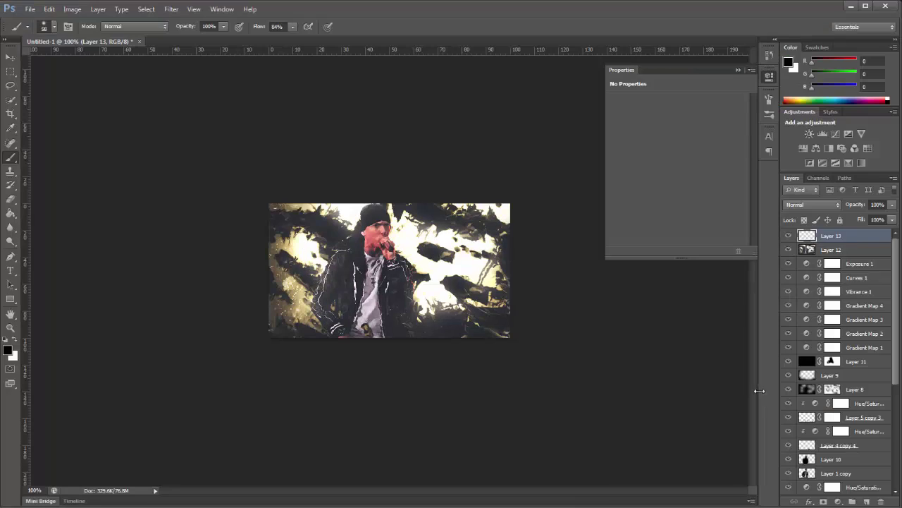
Add a layer mask to Layer 13 and paint black over the rapper's head and upper body to hide the ripple.
left_click(824, 501)
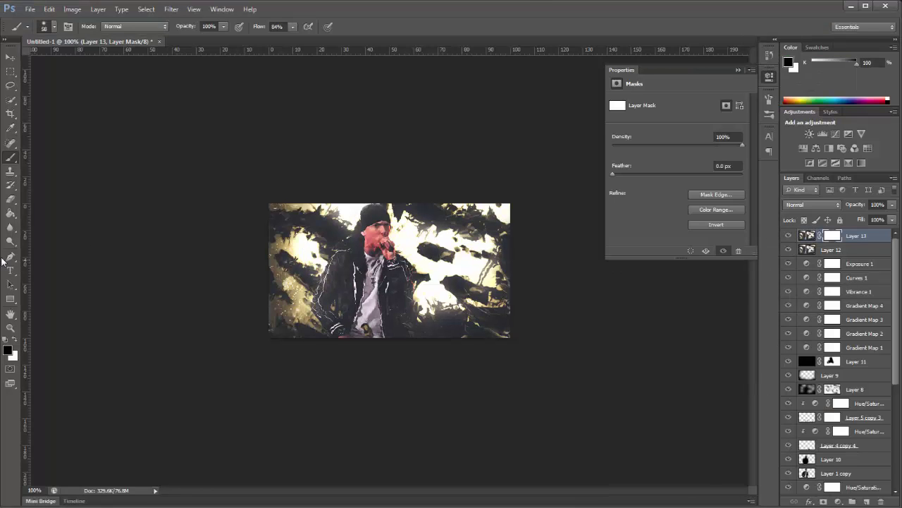
scroll(311, 157, "up", 5)
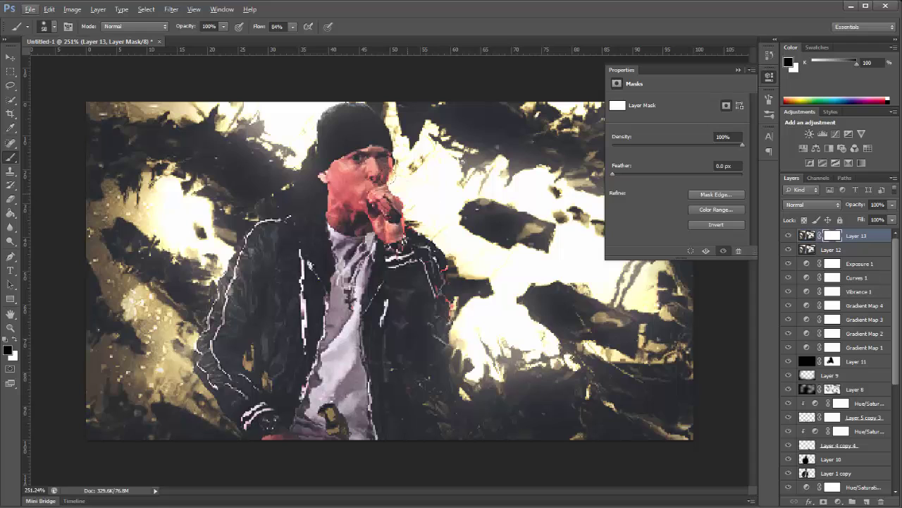
mouse_move(346, 124)
left_mouse_down()
mouse_move(394, 247)
mouse_move(427, 296)
mouse_move(416, 370)
mouse_move(272, 289)
mouse_move(248, 358)
mouse_move(211, 377)
mouse_move(296, 258)
left_mouse_up()
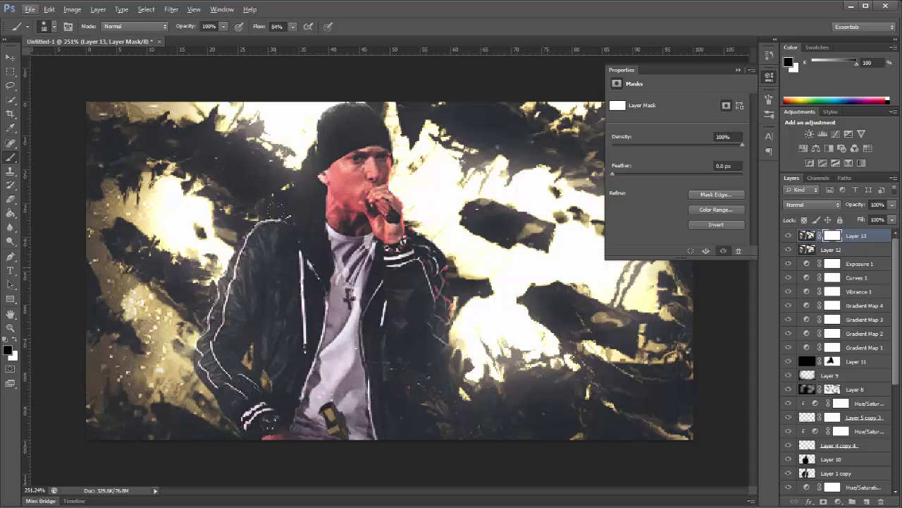
Reduce the brush to 39 px and mask the ripple off the background beside his arm and the dark shapes at lower right.
right_click(300, 257)
left_click(328, 282)
key("Return")
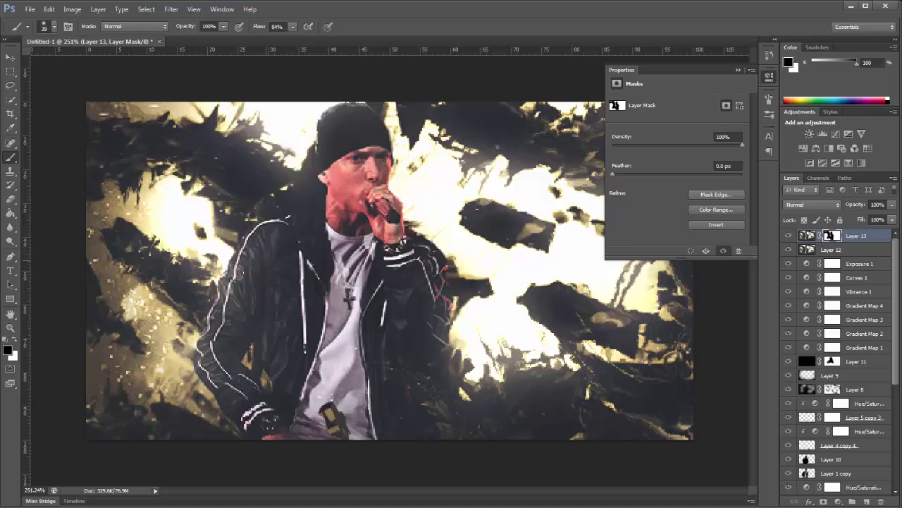
mouse_move(220, 274)
left_mouse_down()
mouse_move(170, 267)
mouse_move(110, 226)
left_mouse_up()
left_click(189, 329)
left_click(118, 313)
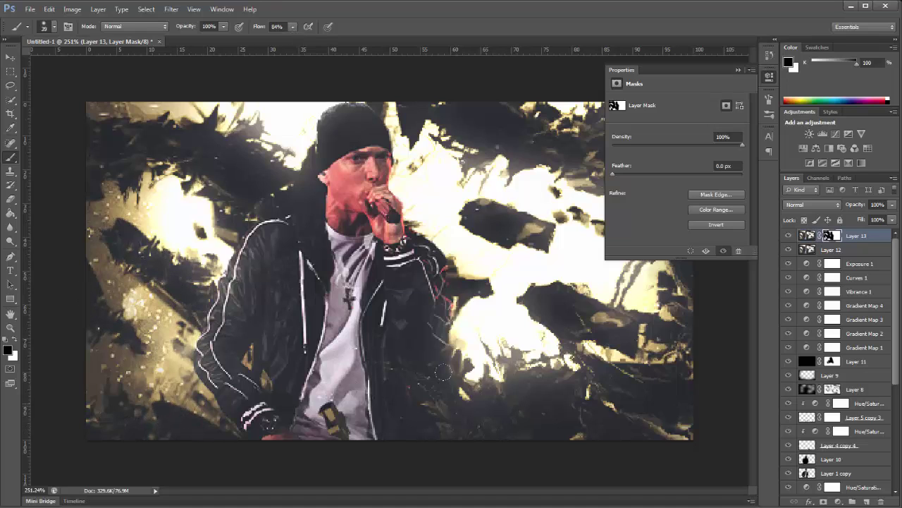
left_click(473, 376)
mouse_move(531, 419)
left_mouse_down()
mouse_move(661, 416)
mouse_move(597, 369)
mouse_move(596, 307)
mouse_move(535, 286)
mouse_move(545, 310)
mouse_move(515, 224)
mouse_move(459, 200)
mouse_move(476, 209)
mouse_move(402, 283)
mouse_move(451, 271)
mouse_move(440, 346)
mouse_move(410, 378)
left_mouse_up()
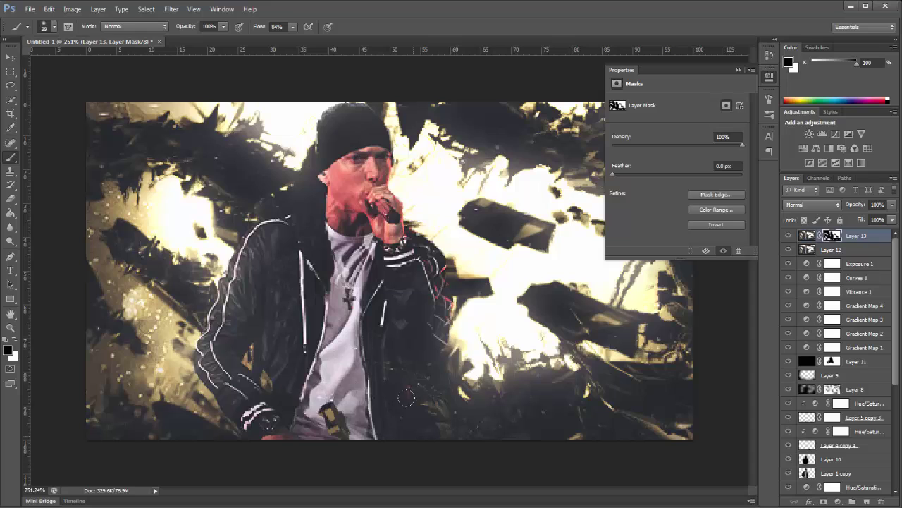
Mask the ripple off the dark shapes along the artwork's upper edge and right side.
left_click(737, 69)
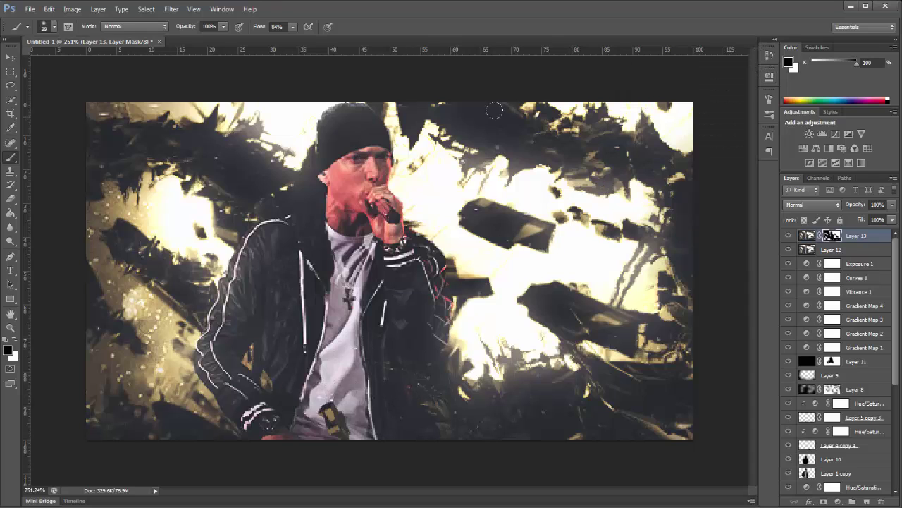
mouse_move(430, 99)
left_mouse_down()
mouse_move(607, 120)
mouse_move(677, 141)
mouse_move(525, 96)
left_mouse_up()
mouse_move(673, 180)
left_mouse_down()
mouse_move(683, 282)
mouse_move(685, 254)
mouse_move(664, 287)
mouse_move(642, 383)
mouse_move(617, 298)
left_mouse_up()
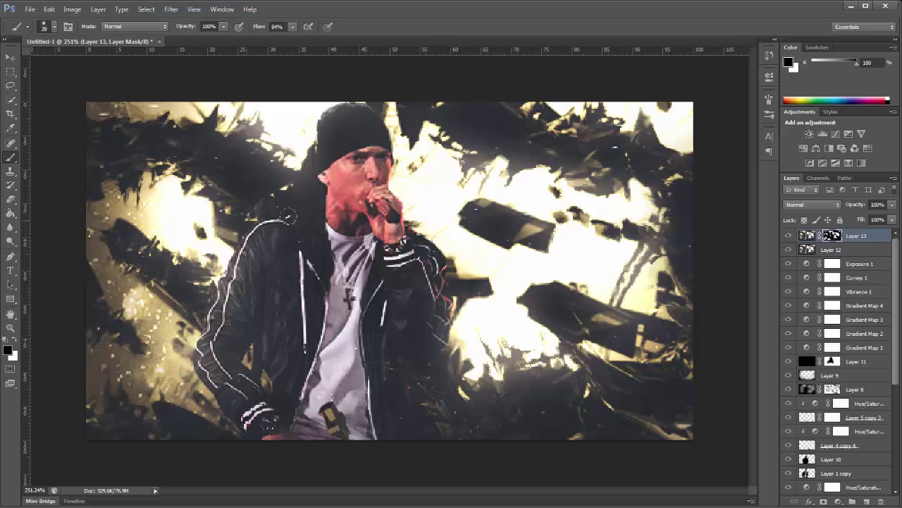
Mask the ripple off the small debris pieces right of the rapper with a 13 px brush, and return to 100% view.
scroll(592, 232, "up", 2)
right_click(595, 227)
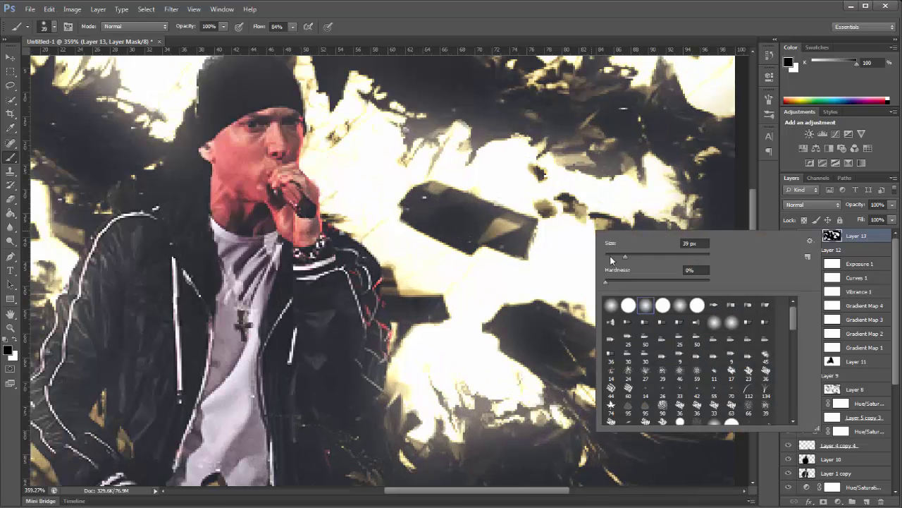
mouse_move(539, 203)
left_mouse_down()
mouse_move(561, 209)
mouse_move(563, 195)
mouse_move(619, 232)
mouse_move(588, 216)
mouse_move(639, 219)
left_mouse_up()
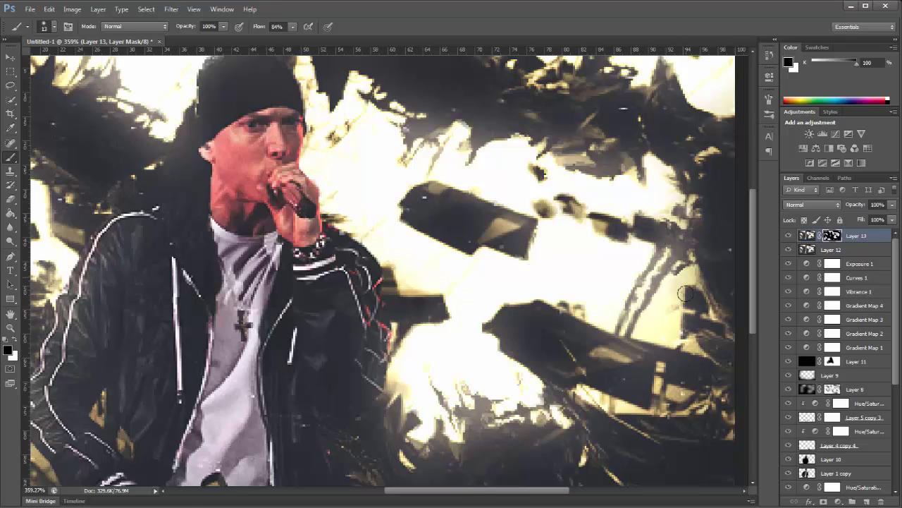
left_click(194, 9)
left_click(227, 120)
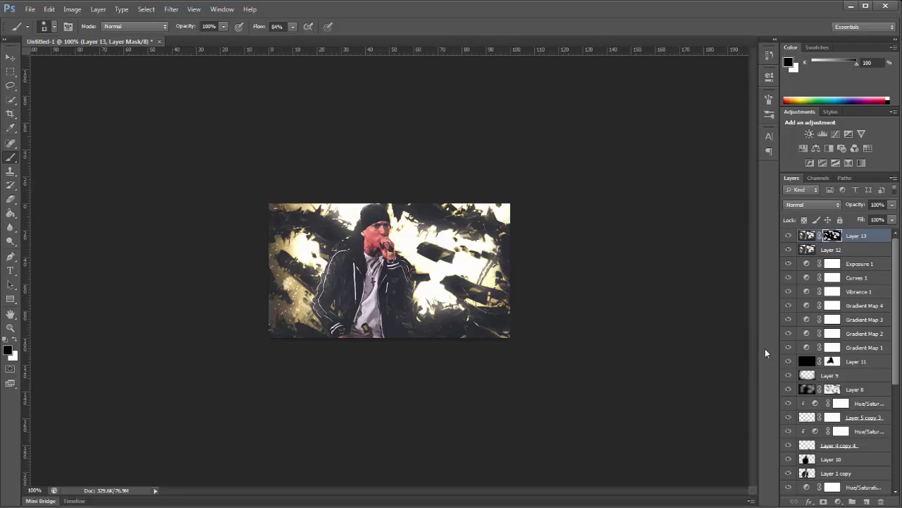
Add a Color Lookup adjustment layer using the FoggyNight.3DL file and strongly reduce its opacity for a subtle tint.
left_click(838, 501)
left_click(832, 427)
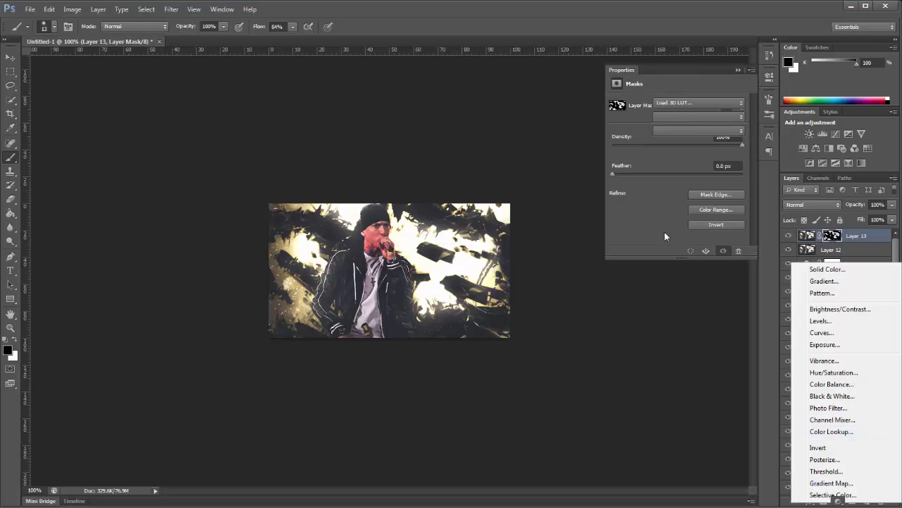
left_click(671, 103)
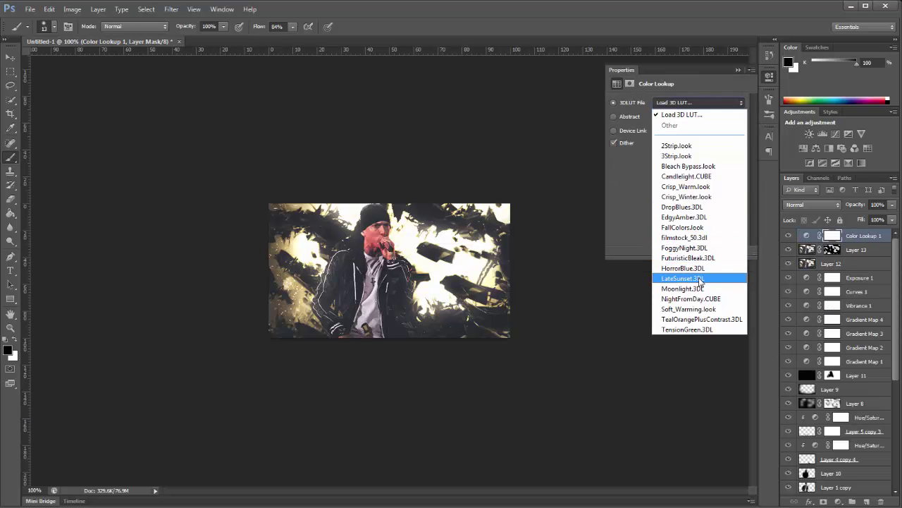
left_click(699, 248)
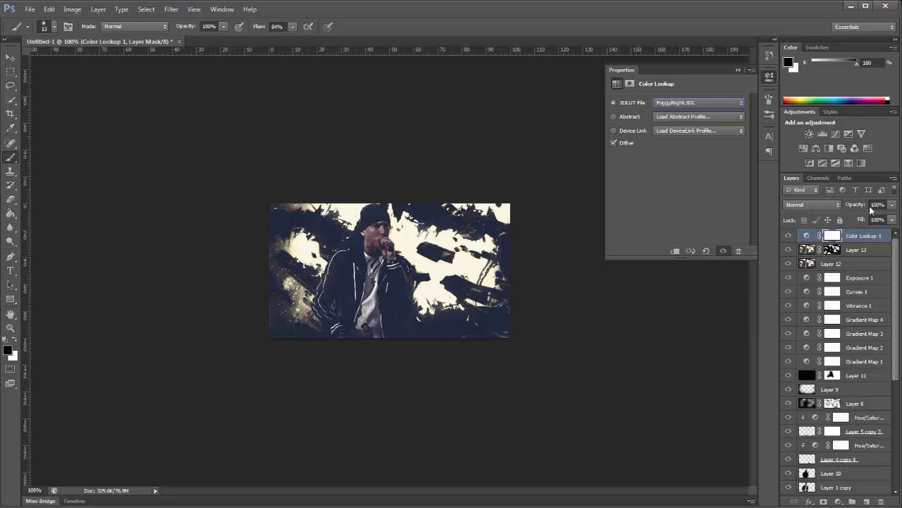
left_click(878, 204)
type("3")
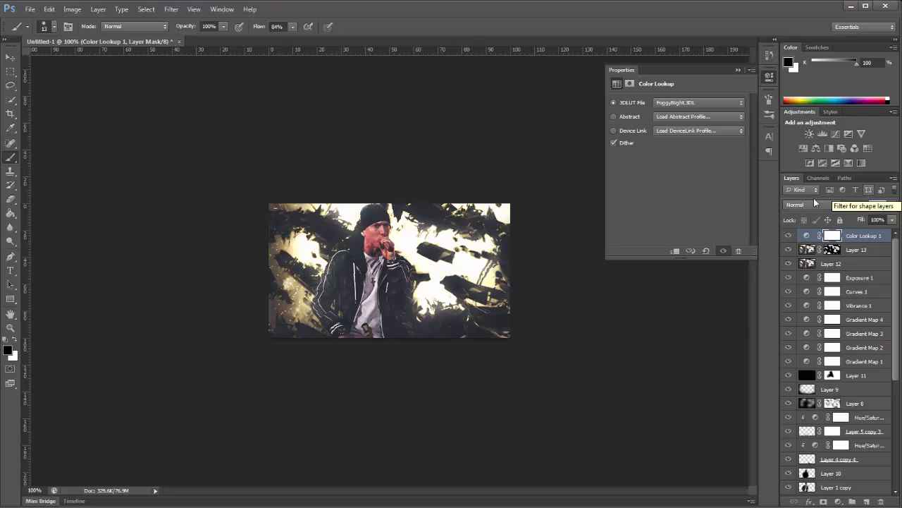
Stamp all visible layers onto a new layer above Color Lookup 1 and apply a slight Gaussian Blur to it.
left_click(867, 501)
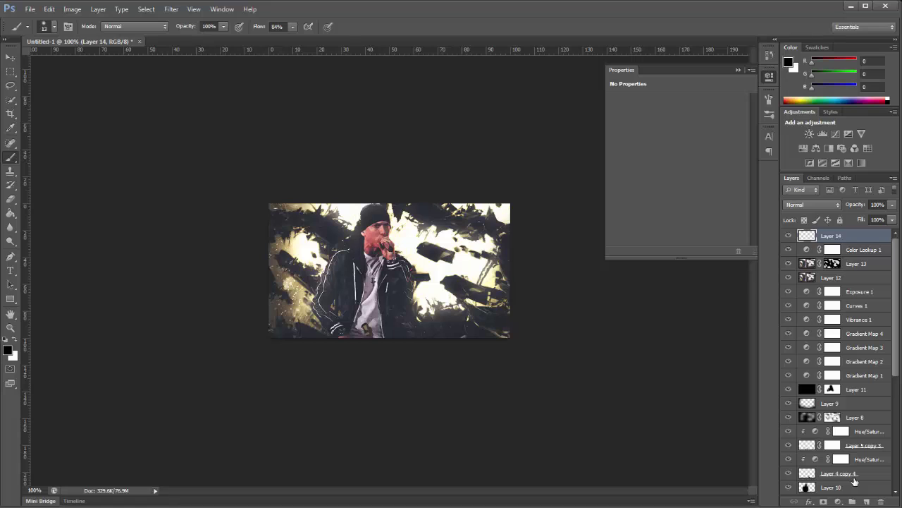
key("ctrl+shift+alt+e")
left_click(170, 9)
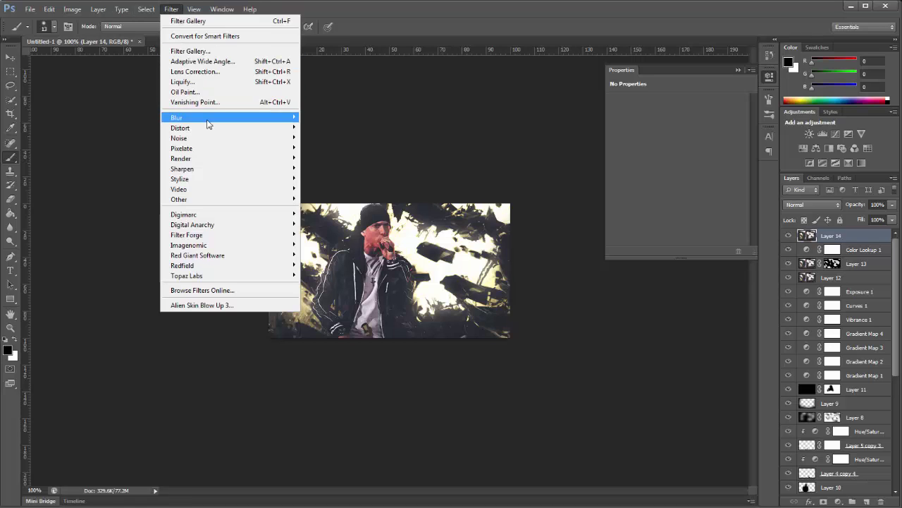
mouse_move(209, 121)
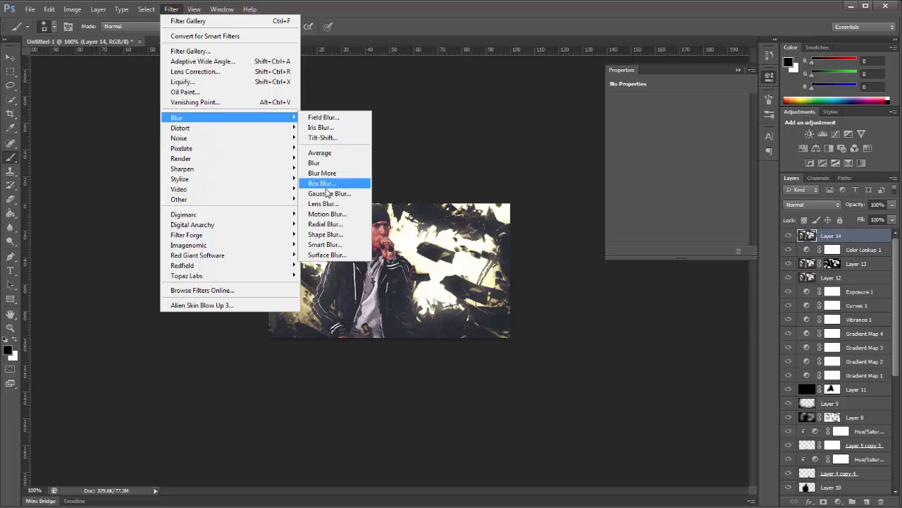
left_click(327, 193)
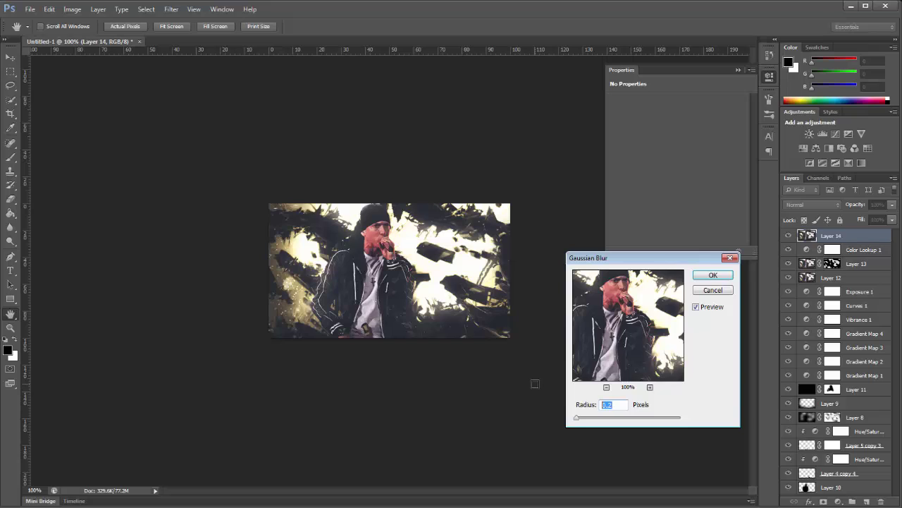
type("0")
key("Return")
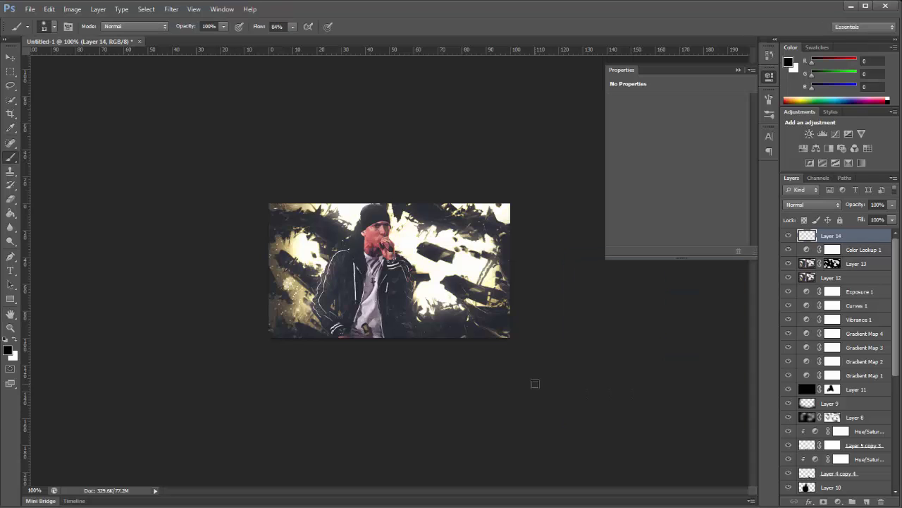
Add a layer mask to Layer 14 and paint black over the rapper with an enlarged soft brush to hide the blur.
key("b")
left_click(824, 501)
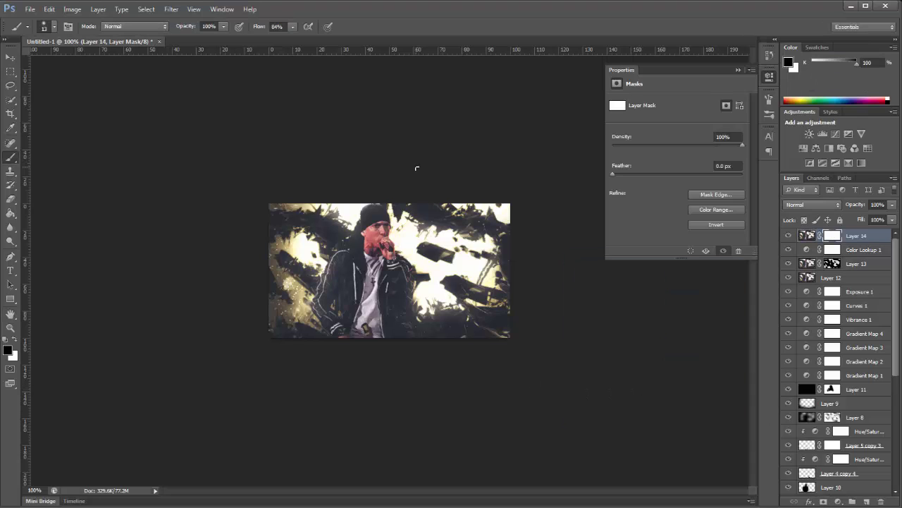
right_click(325, 231)
left_click(379, 251)
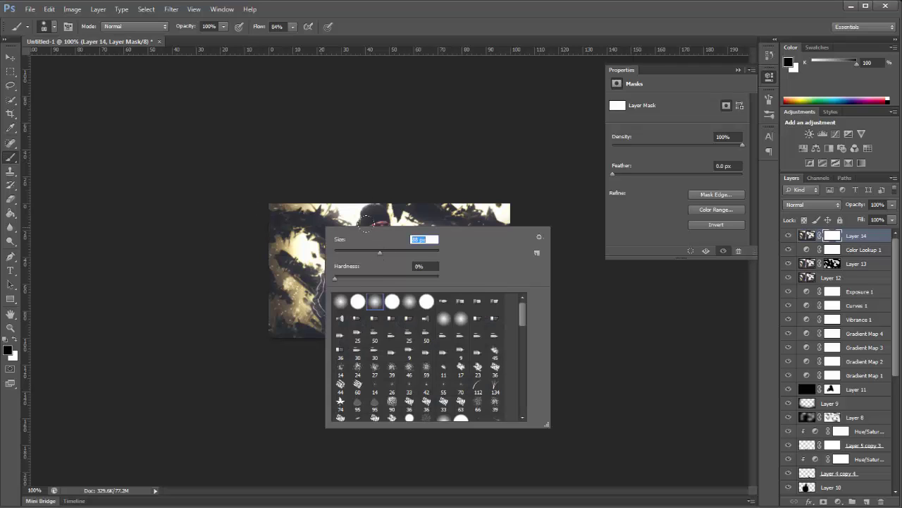
key("Return")
mouse_move(353, 275)
left_mouse_down()
mouse_move(356, 300)
mouse_move(380, 296)
left_mouse_up()
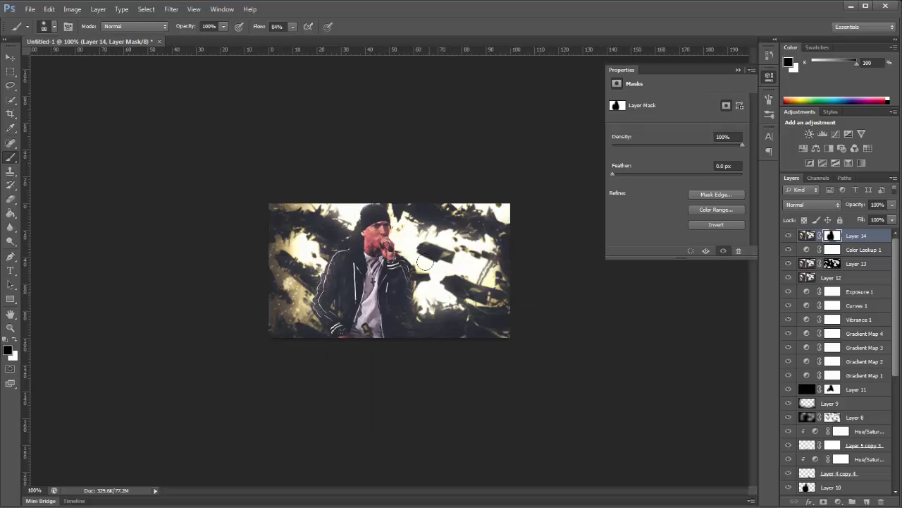
Reduce the brush to 27 px and mask the blur off more of the artwork around the rapper.
right_click(440, 271)
left_click(464, 298)
key("Return")
left_click_drag(361, 312, 275, 274)
Stamp all visible layers onto a new layer above Layer 14 and apply the Sharpen filter to it.
left_click(866, 502)
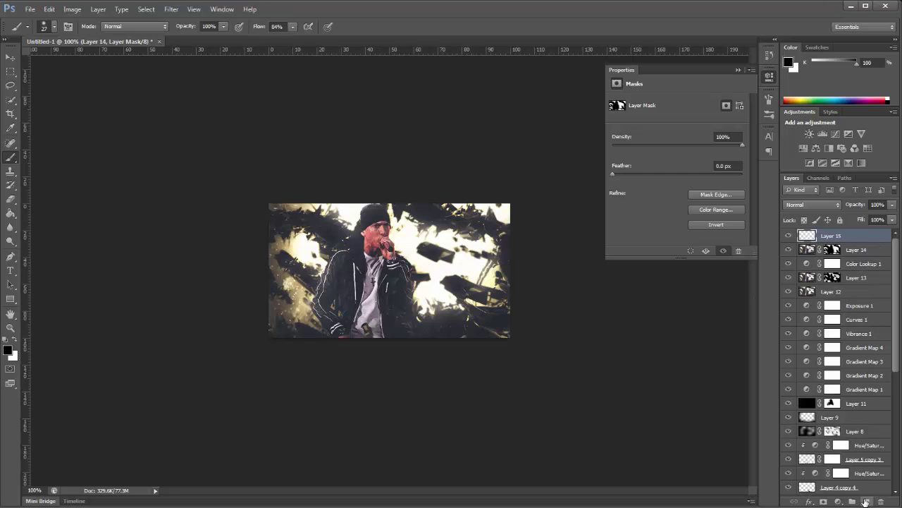
key("ctrl+shift+alt+e")
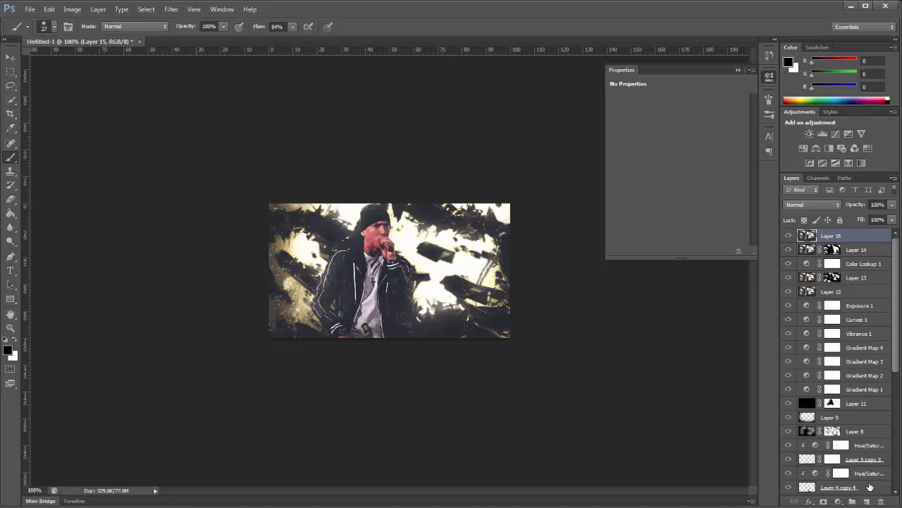
left_click(170, 8)
mouse_move(219, 169)
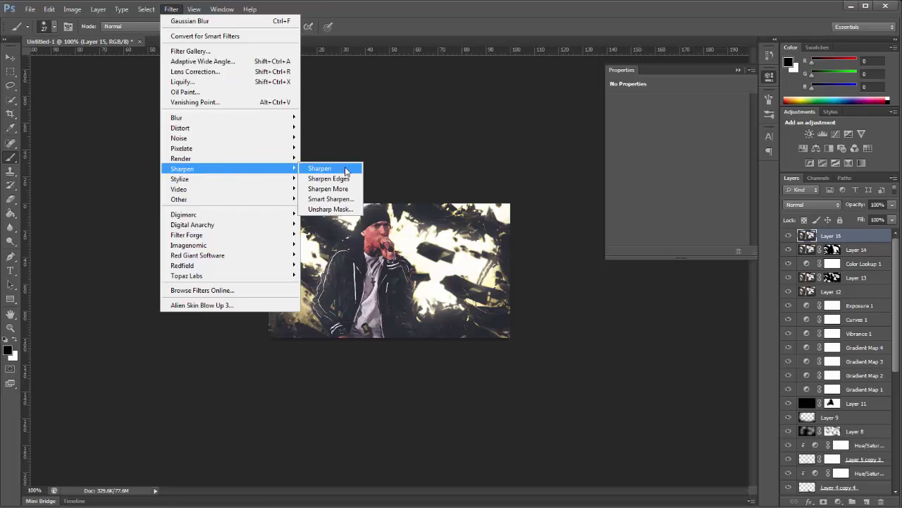
left_click(346, 167)
Fade the Sharpen effect on Layer 15 to roughly a third of its opacity and collapse the layer properties.
left_click(50, 9)
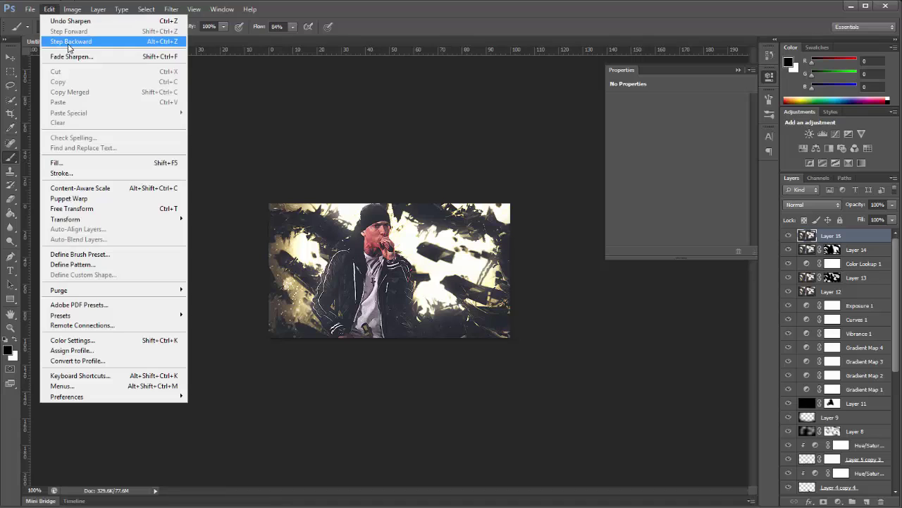
left_click(77, 57)
left_click_drag(471, 195, 411, 195)
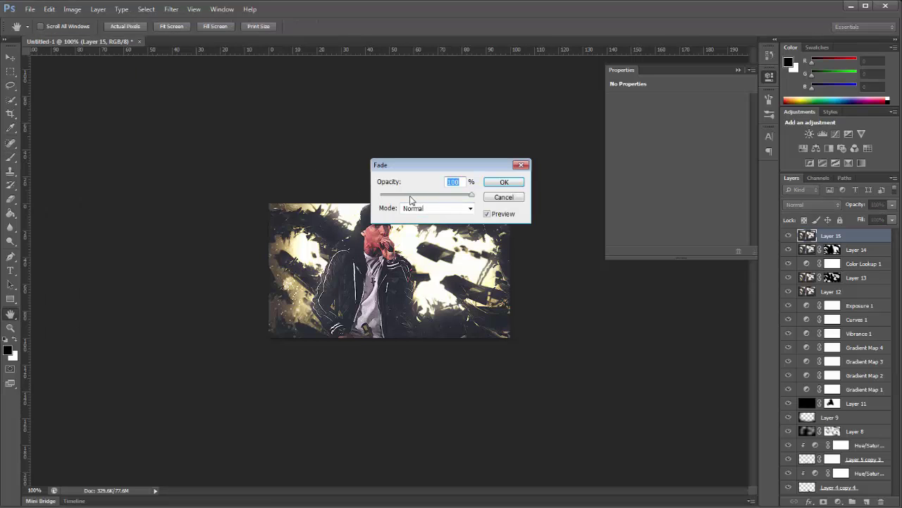
left_click(503, 182)
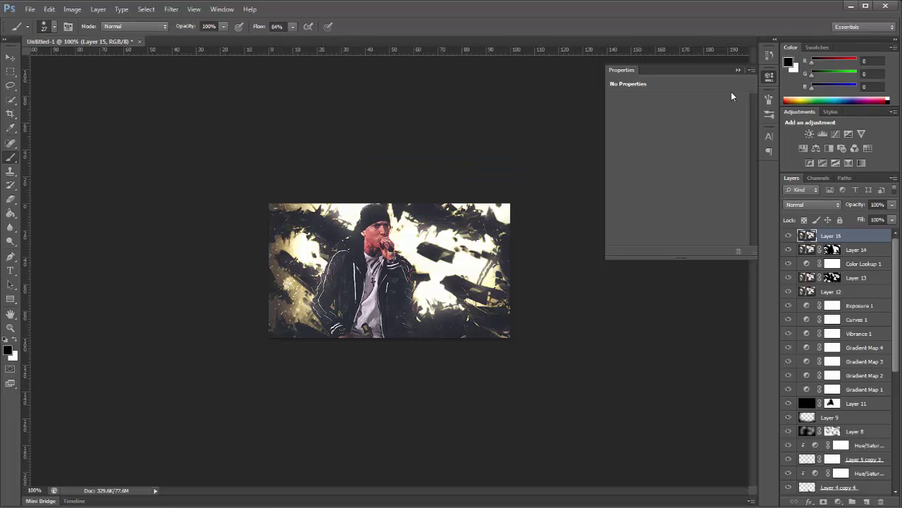
left_click(738, 70)
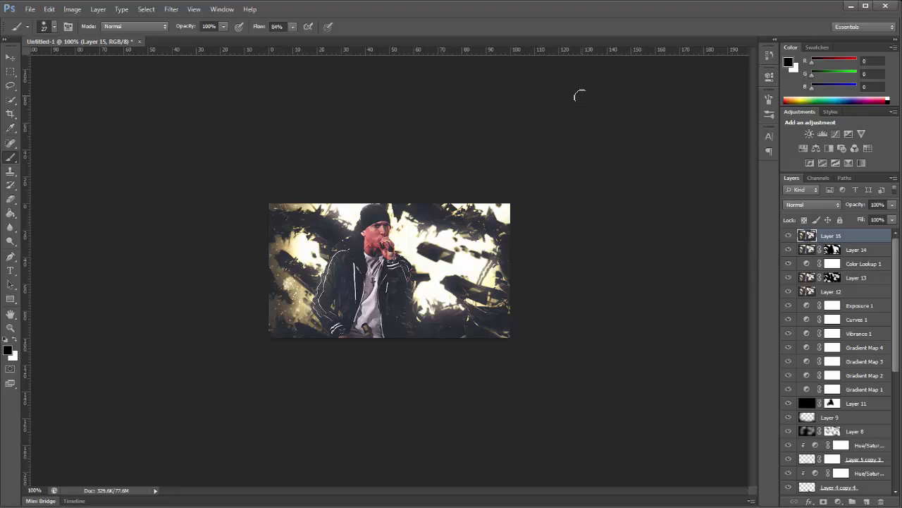